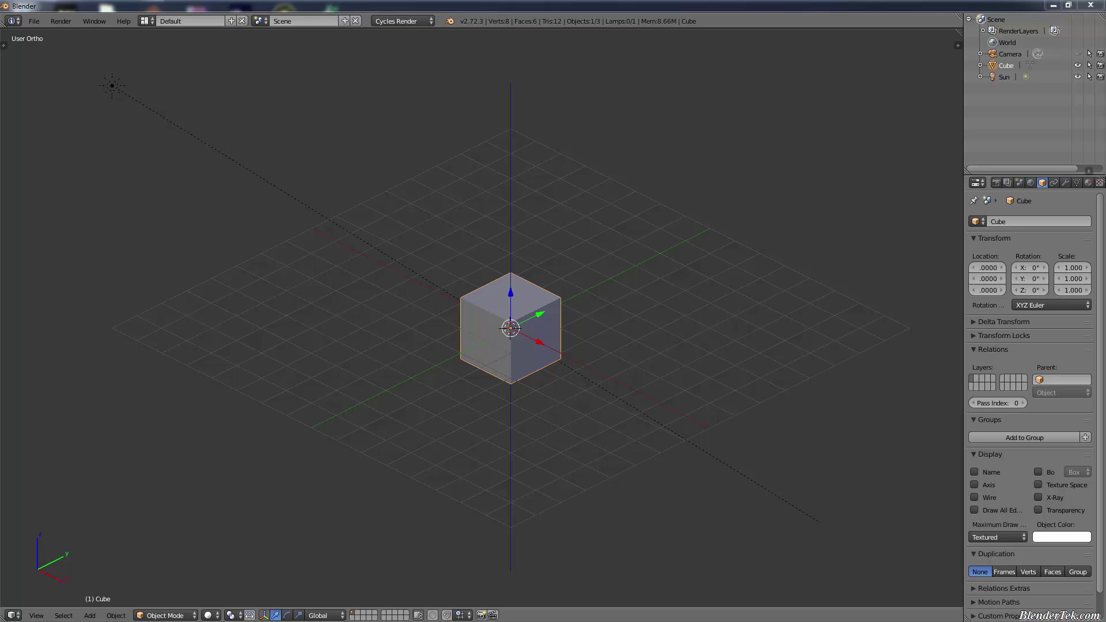
Display the splash screen to check the installed version and build date
left_click(122, 21)
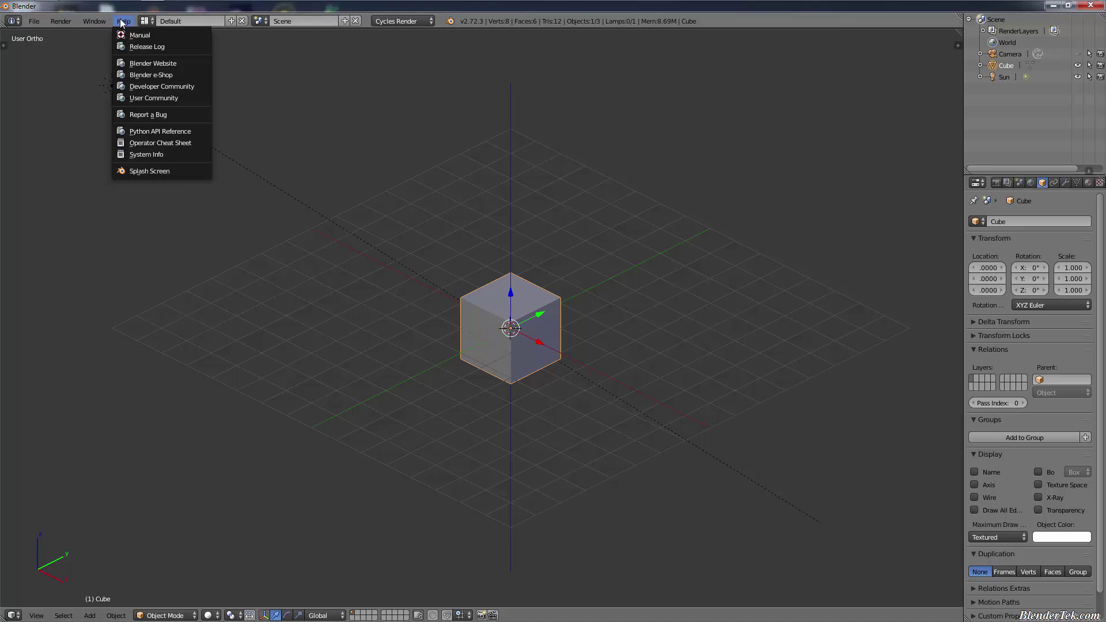
left_click(151, 171)
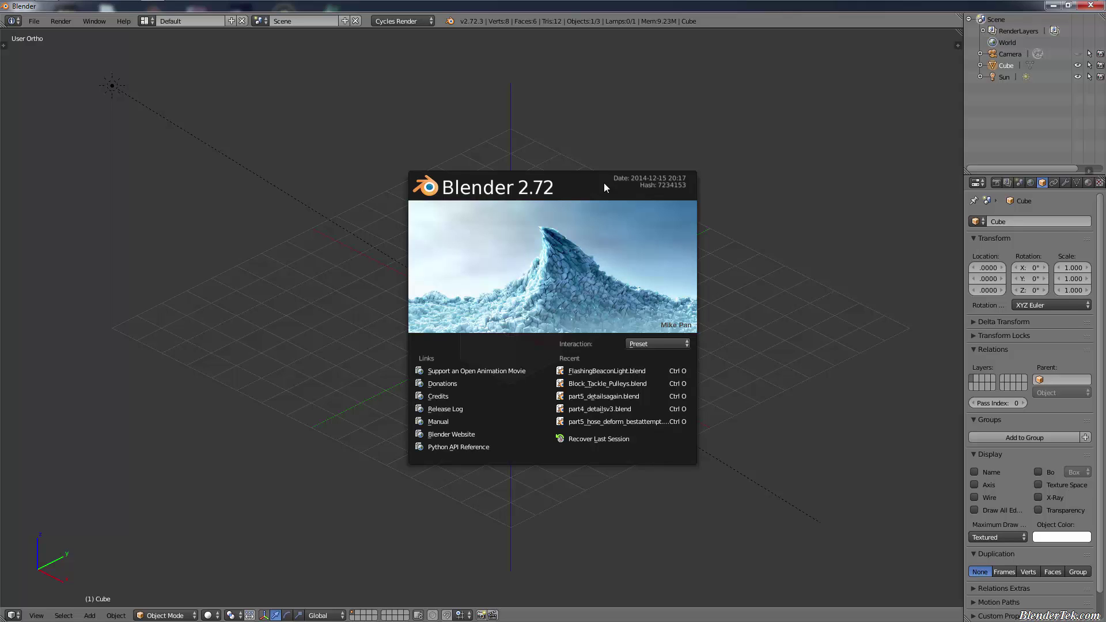
Open the user preferences, search the Community add-ons for "node wrangler", and expand the add-on's details
left_click(34, 21)
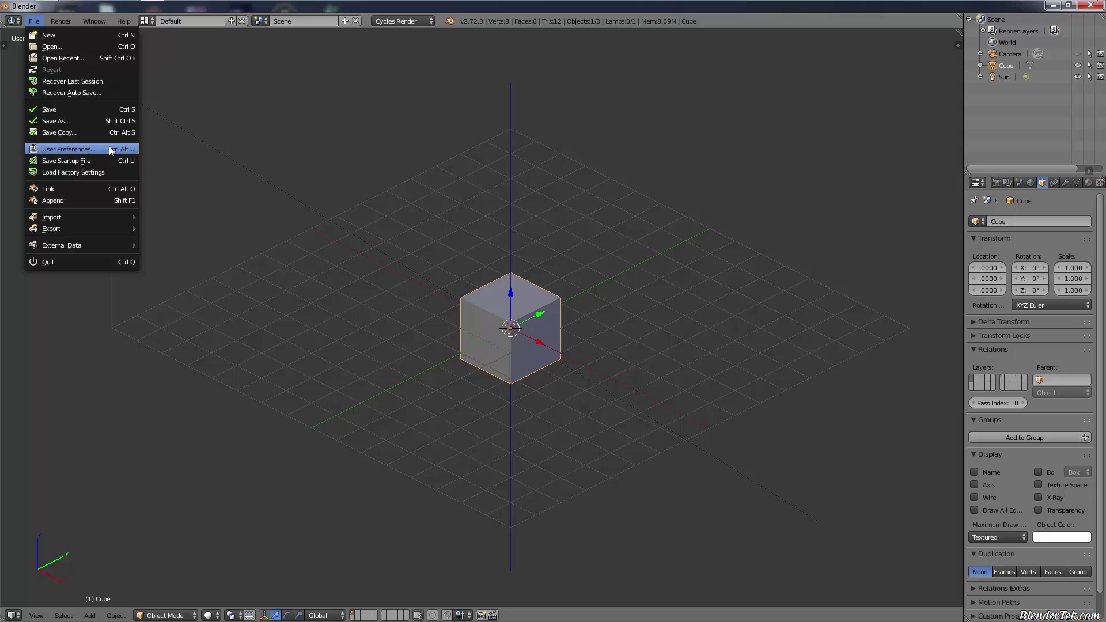
left_click(110, 147)
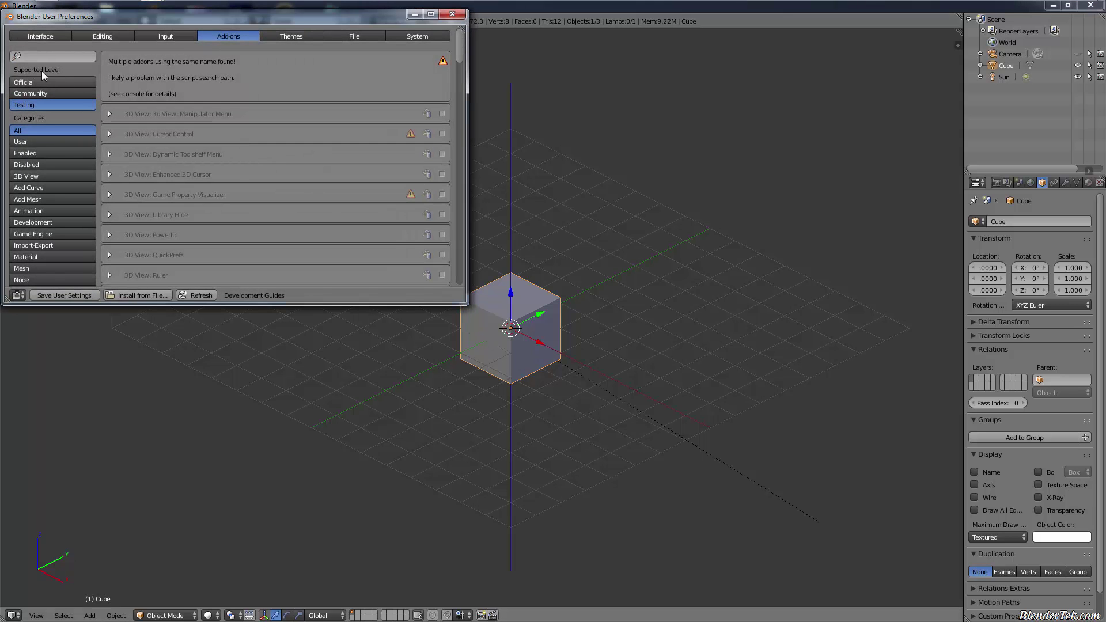
left_click(34, 92)
left_click(56, 60)
type("node wrangler")
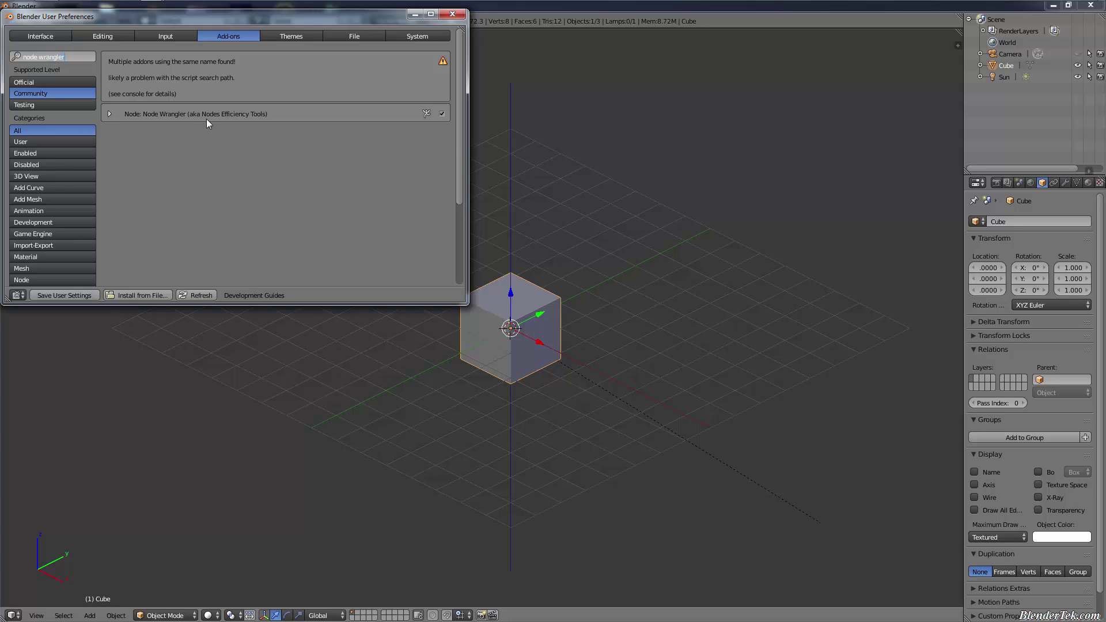
key("Return")
left_click(109, 114)
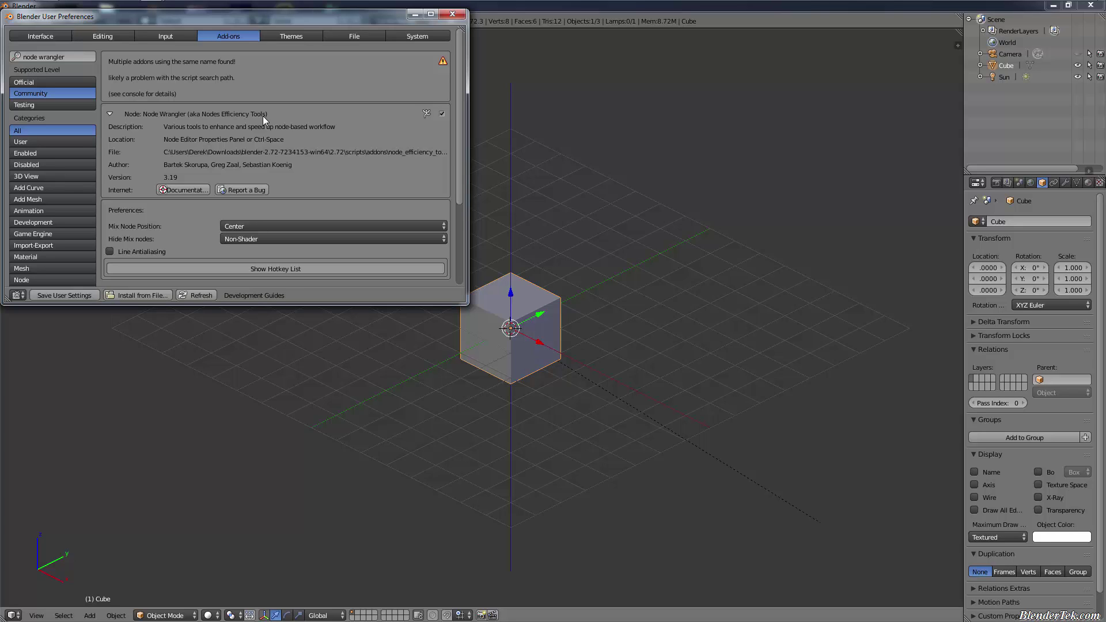
Toggle the Node Wrangler add-on off and back on, and save the user settings
left_click(442, 114)
left_click(440, 115)
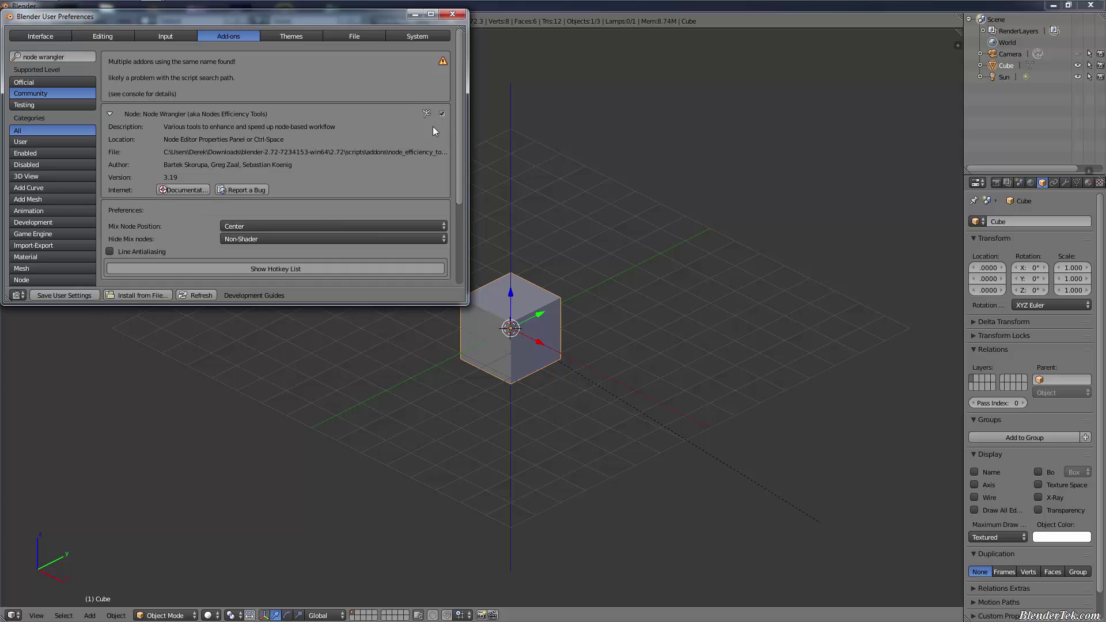
left_click(81, 296)
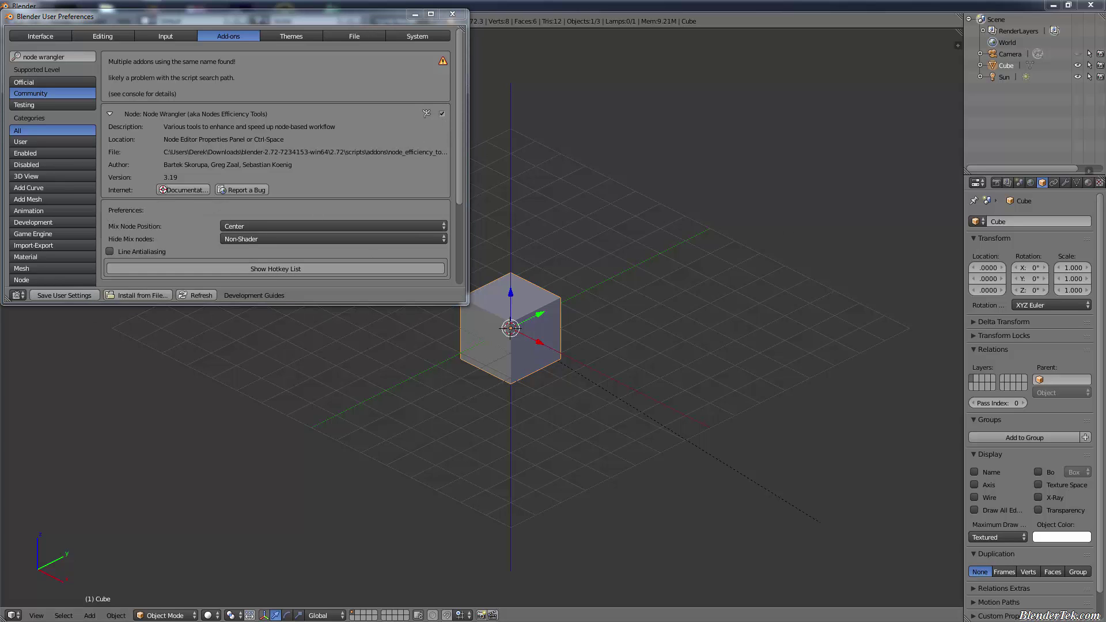
Show the Node Wrangler hotkey list and review its shortcuts from the merge operations through to the switch node type entry
scroll(393, 204, "down", 5)
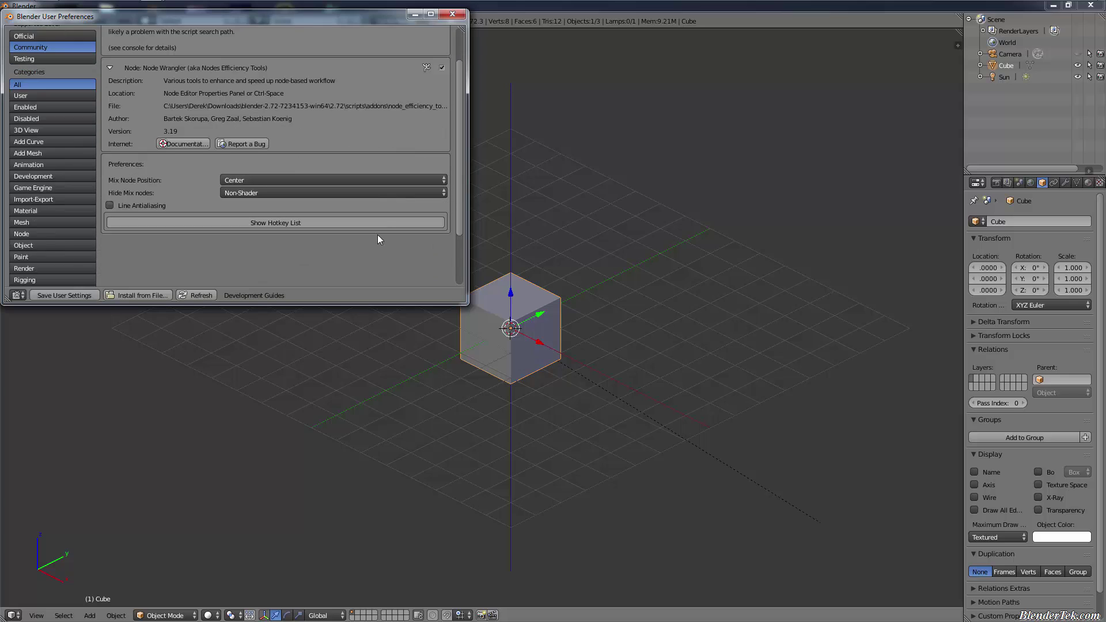
scroll(378, 225, "up", 5)
scroll(346, 173, "down", 4)
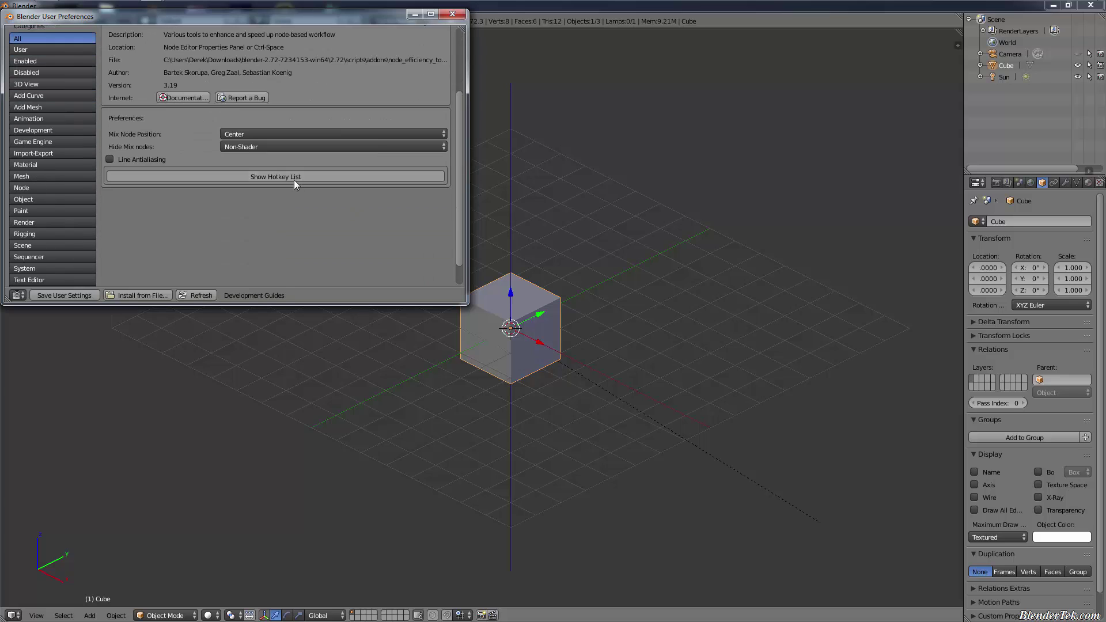
left_click(290, 176)
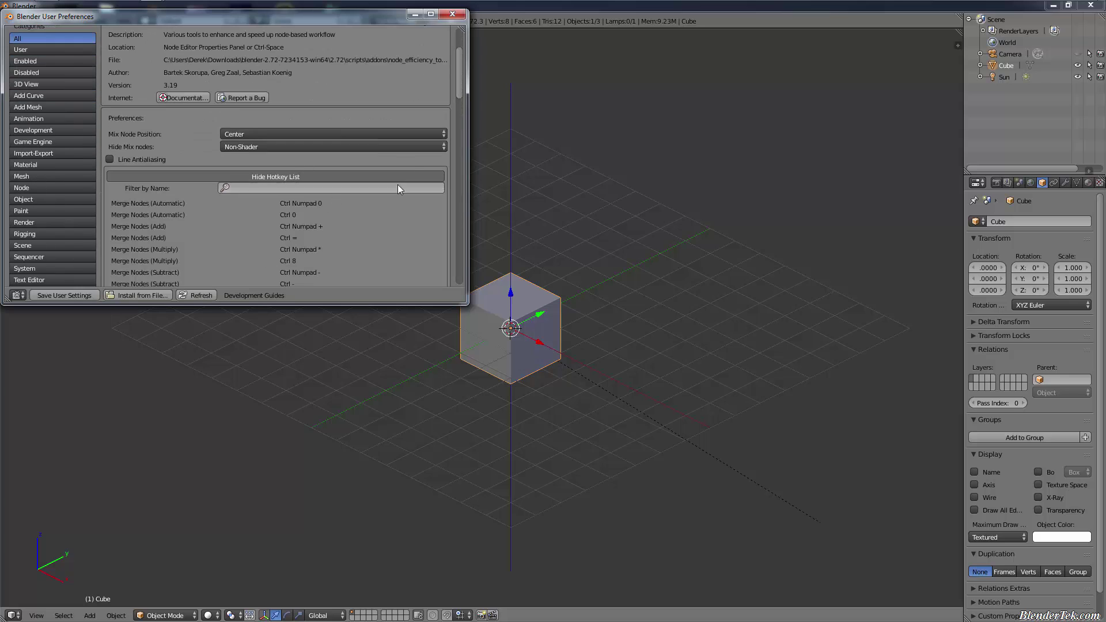
scroll(253, 209, "down", 5)
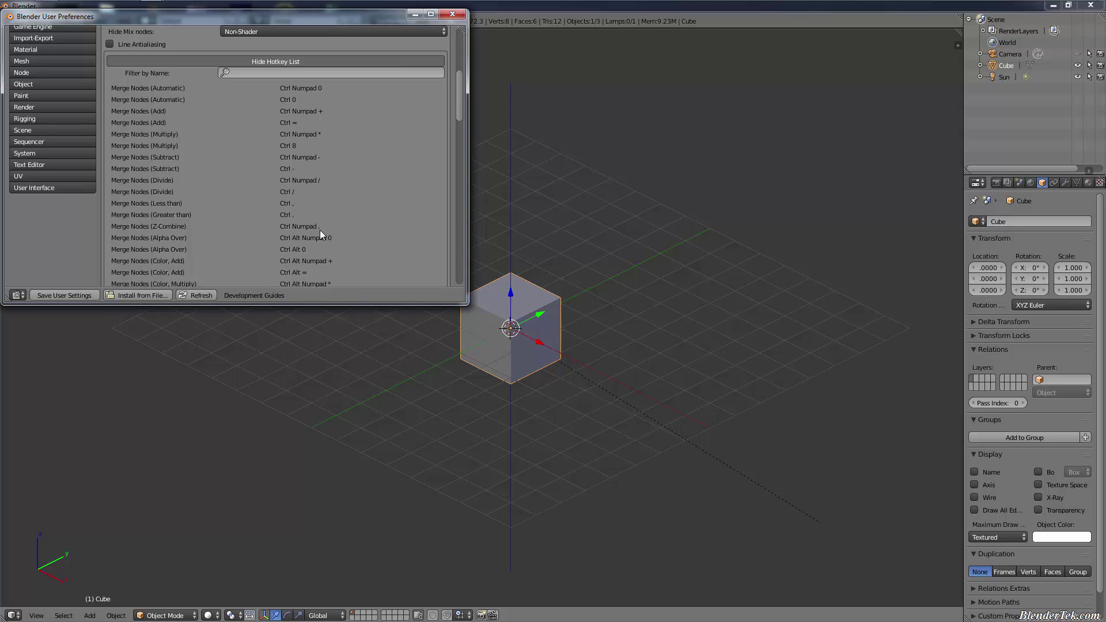
scroll(320, 230, "down", 8)
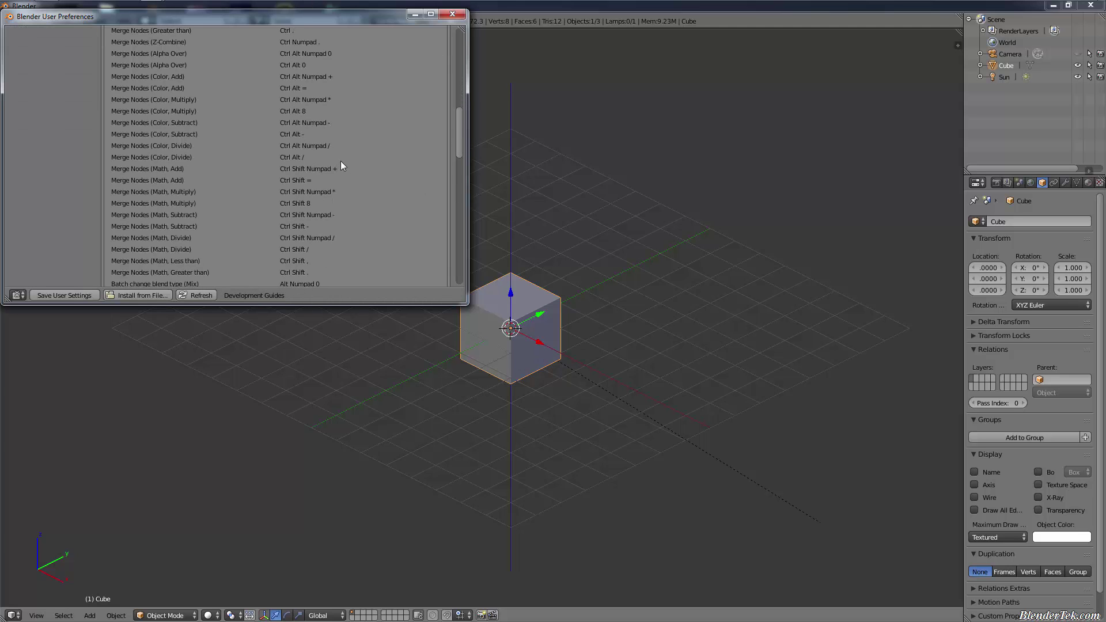
scroll(342, 166, "down", 10)
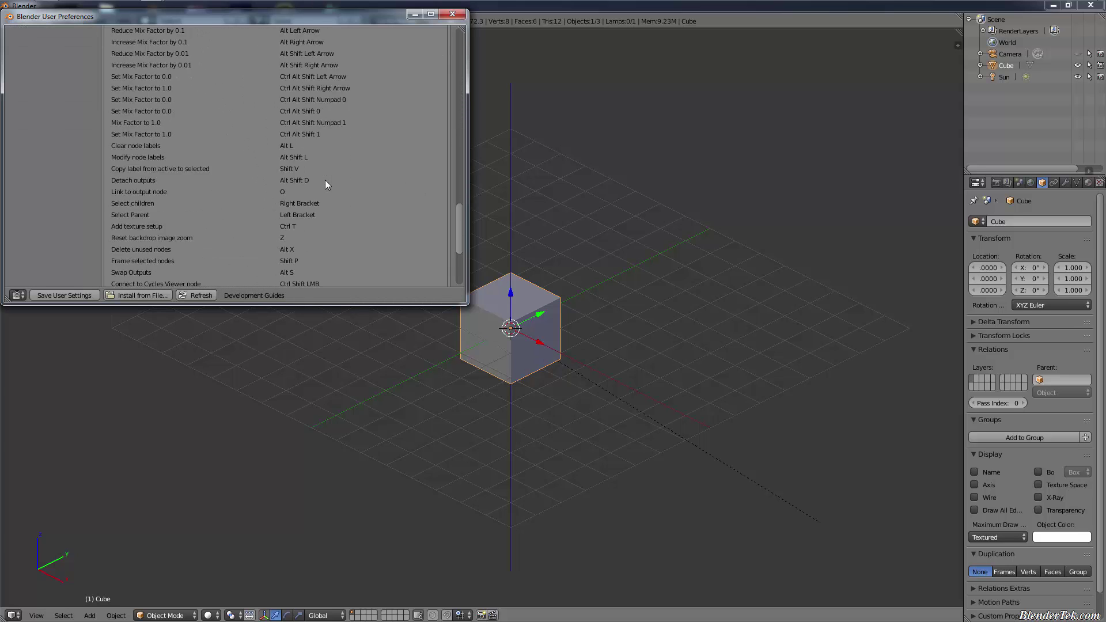
scroll(324, 190, "down", 6)
scroll(314, 240, "up", 20)
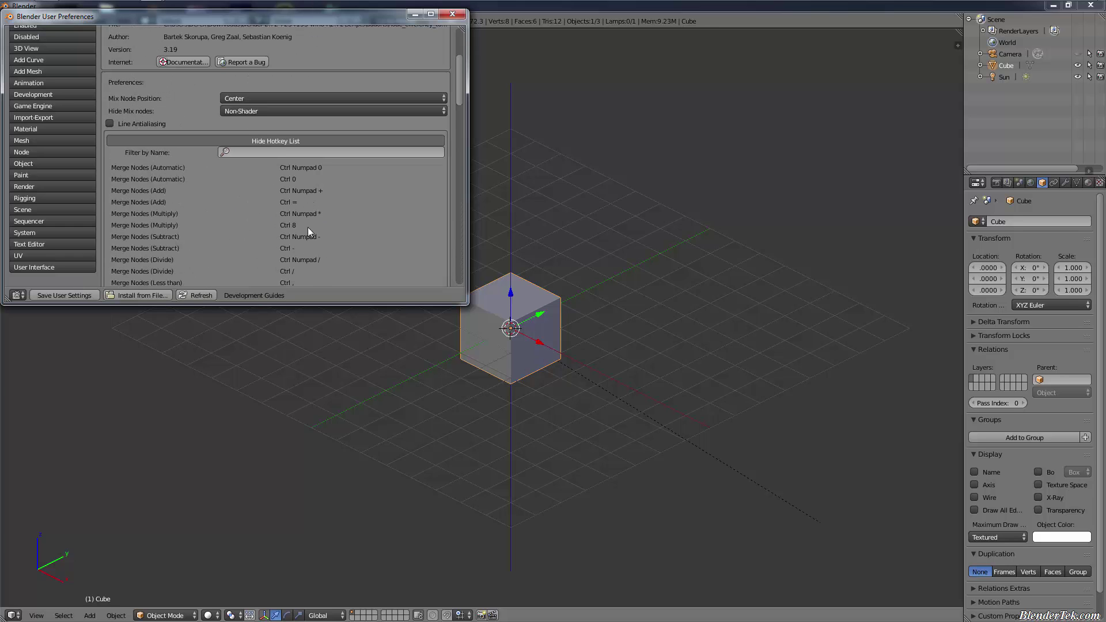
scroll(307, 227, "down", 10)
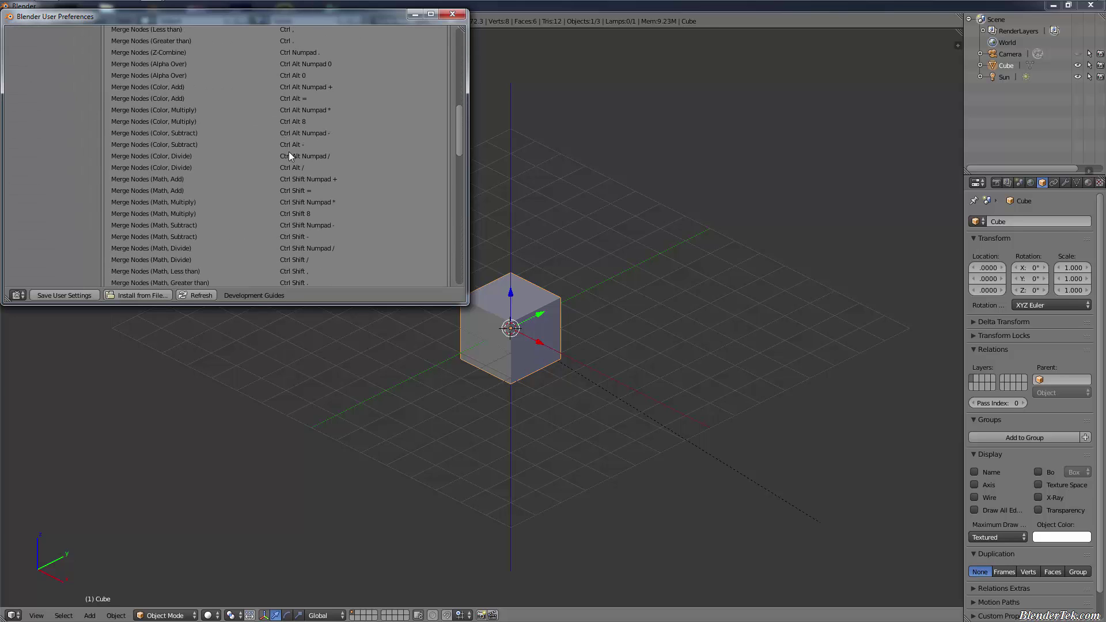
scroll(288, 151, "down", 10)
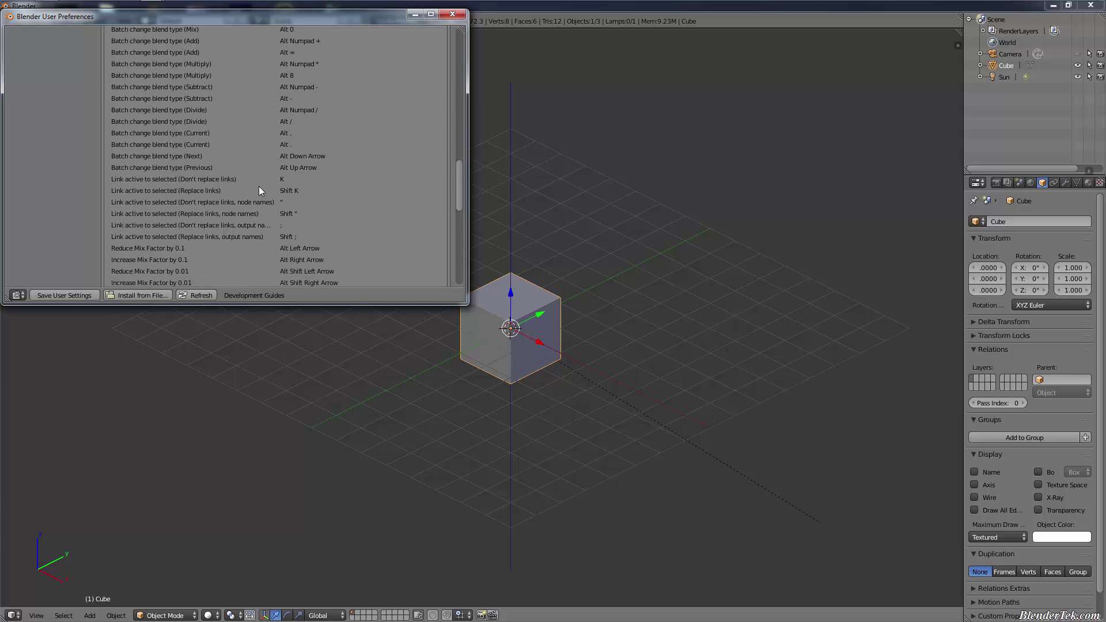
scroll(256, 206, "up", 2)
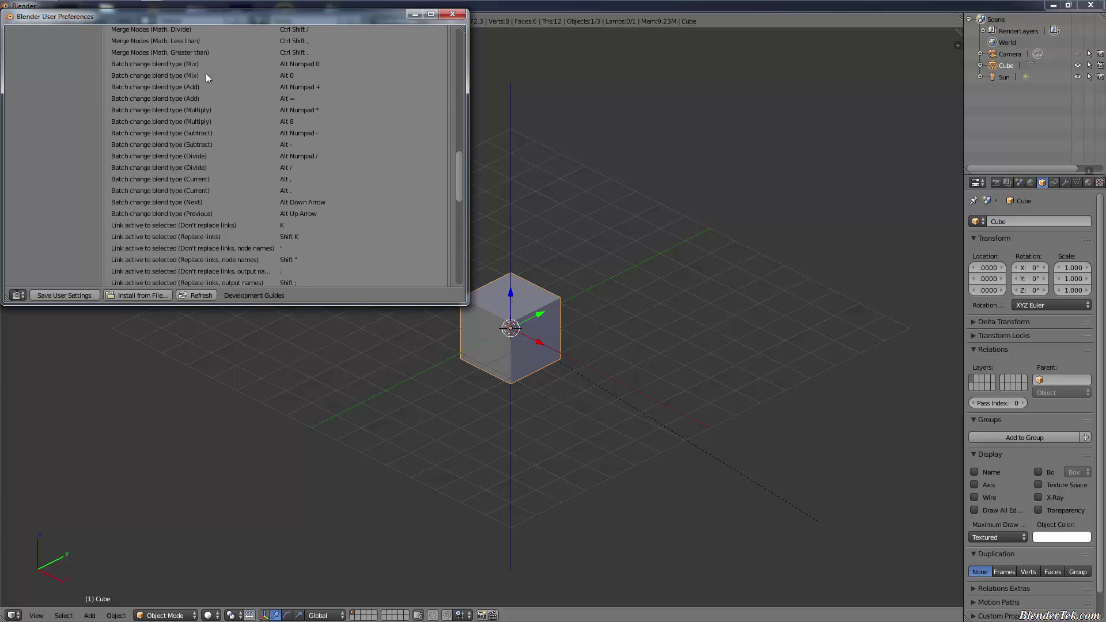
scroll(279, 140, "down", 15)
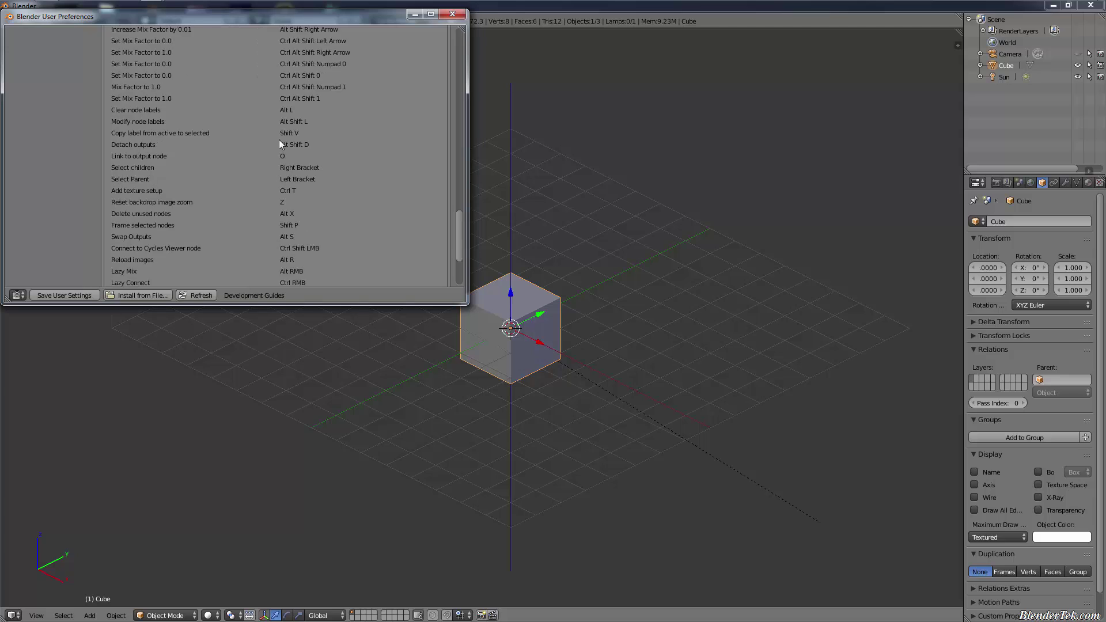
scroll(278, 139, "down", 1)
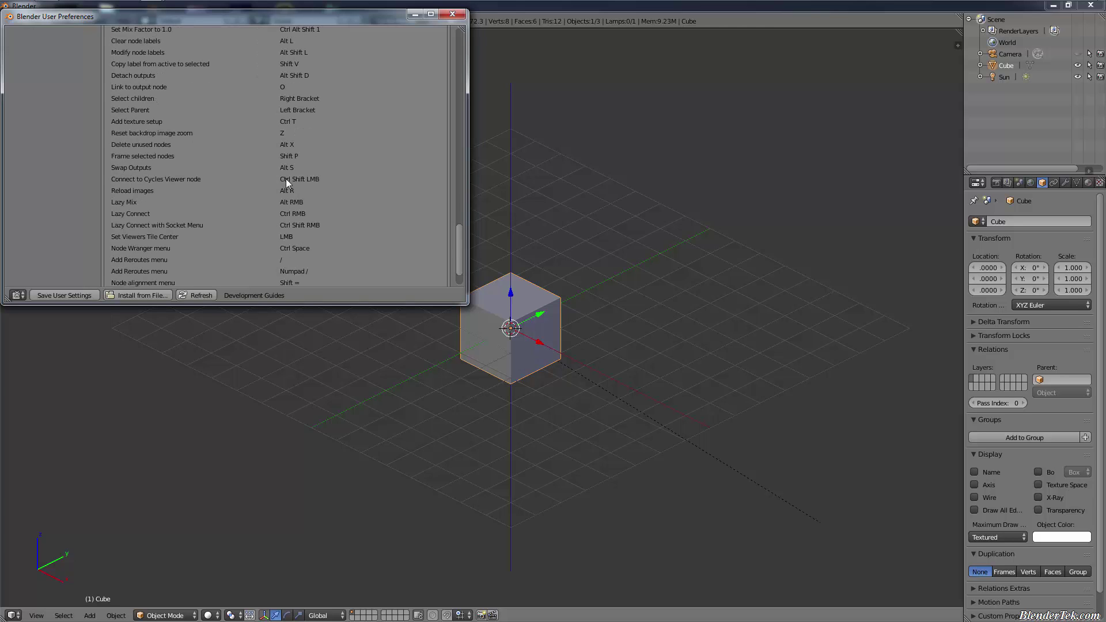
scroll(293, 211, "down", 2)
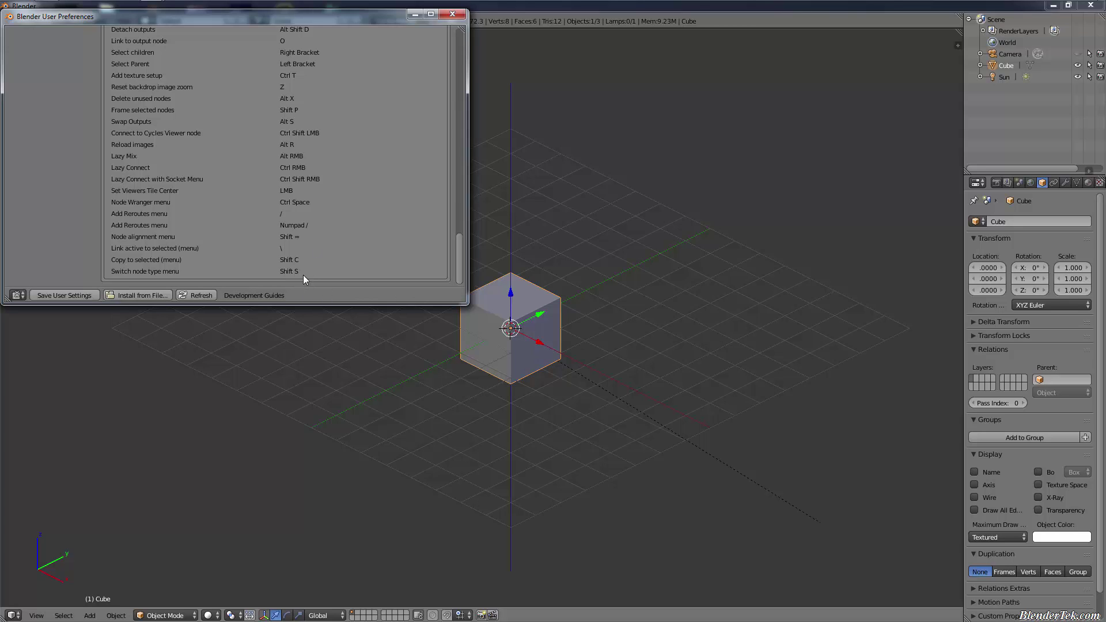
Save the user settings again and close the preferences window
left_click(81, 296)
left_click(453, 13)
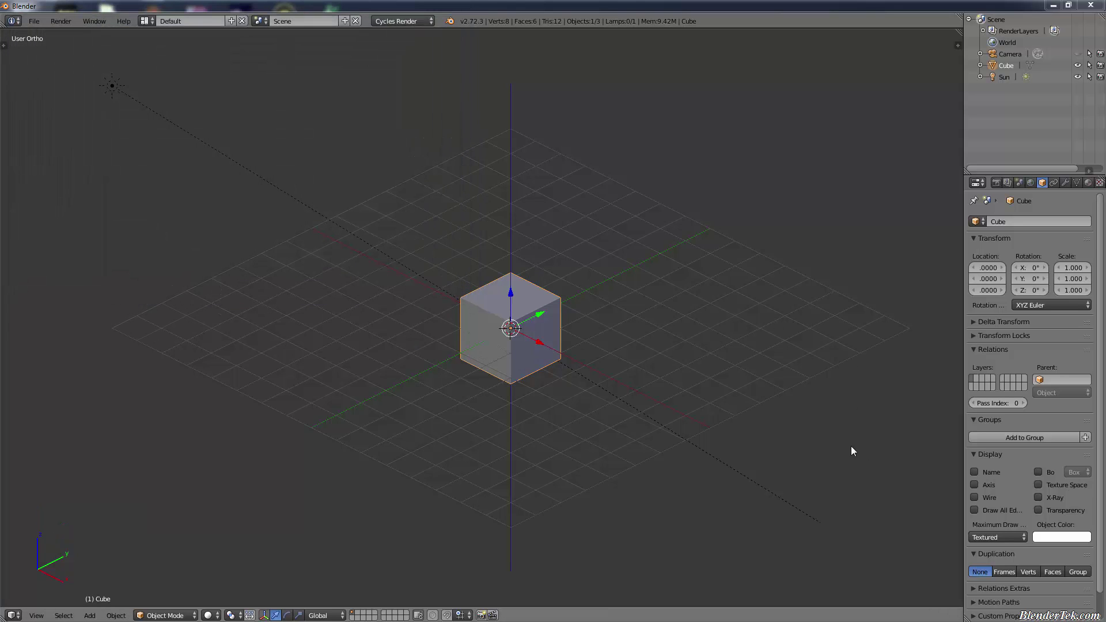
Start the Screencast Keys display in the 3D view and hide the properties sidebar again
key("n")
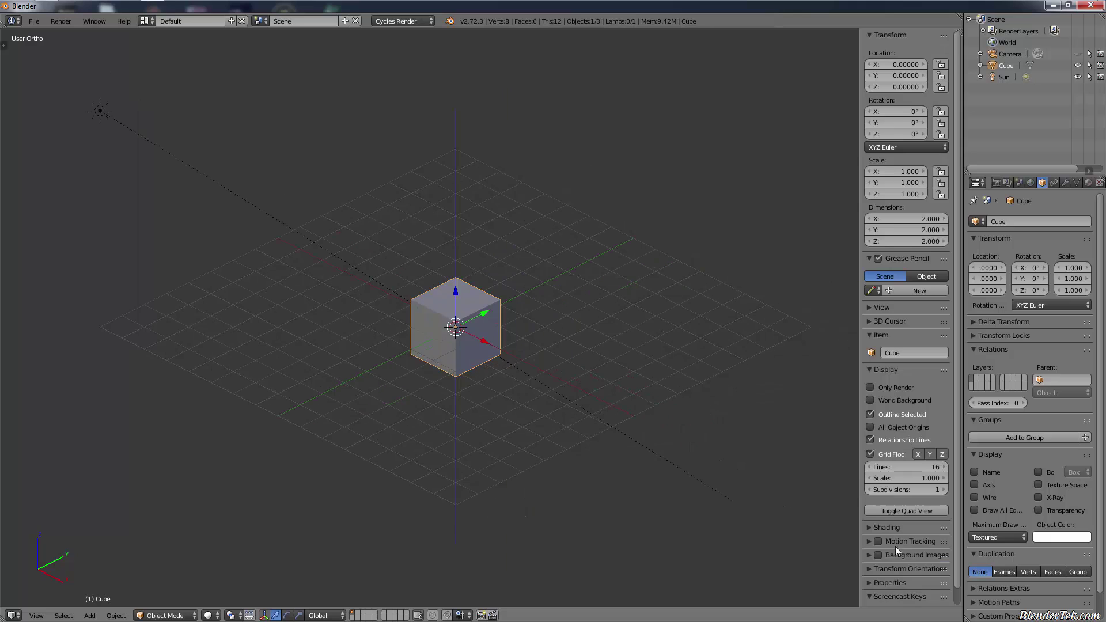
scroll(895, 546, "down", 1)
left_click(920, 596)
key("n")
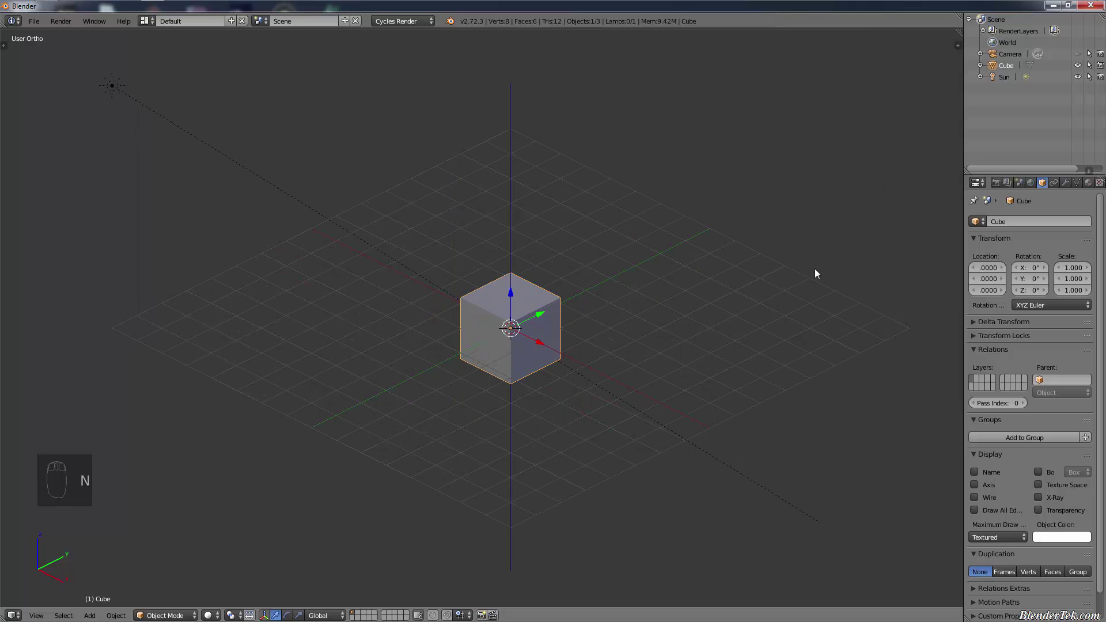
Create a new material on the cube and name it Cube.mat
left_click(1088, 182)
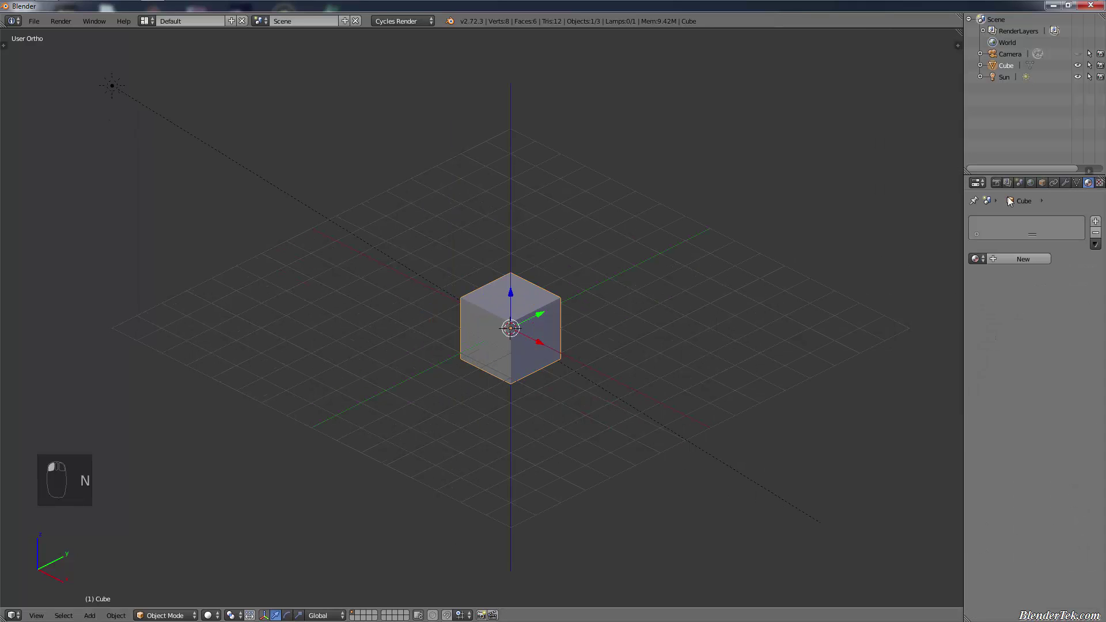
left_click(1012, 257)
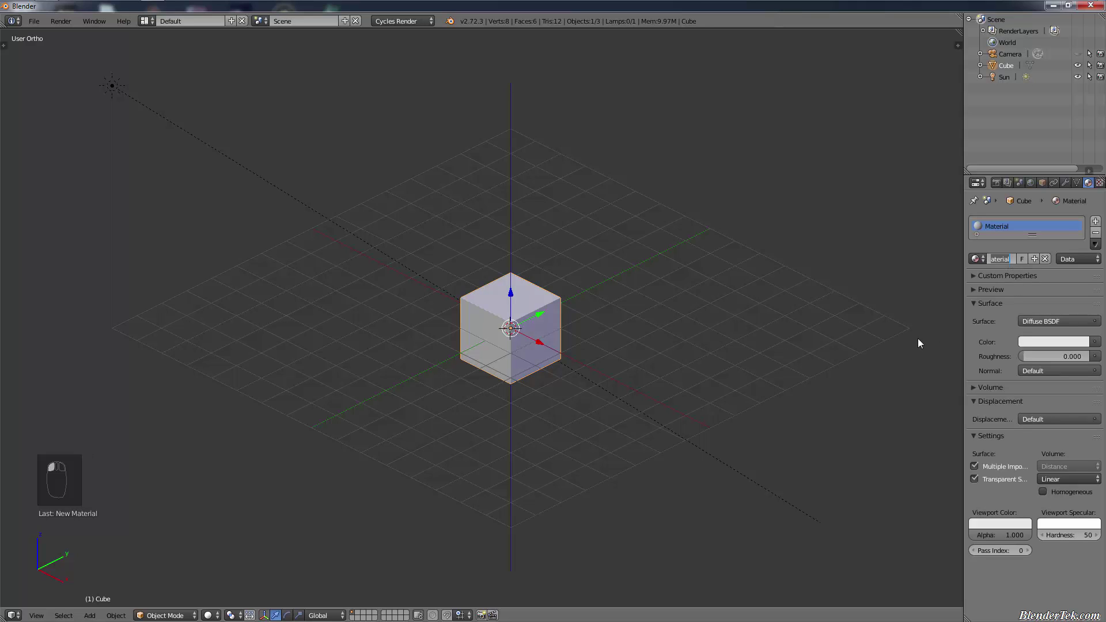
type("Cuber")
key("BackSpace")
type(".mat")
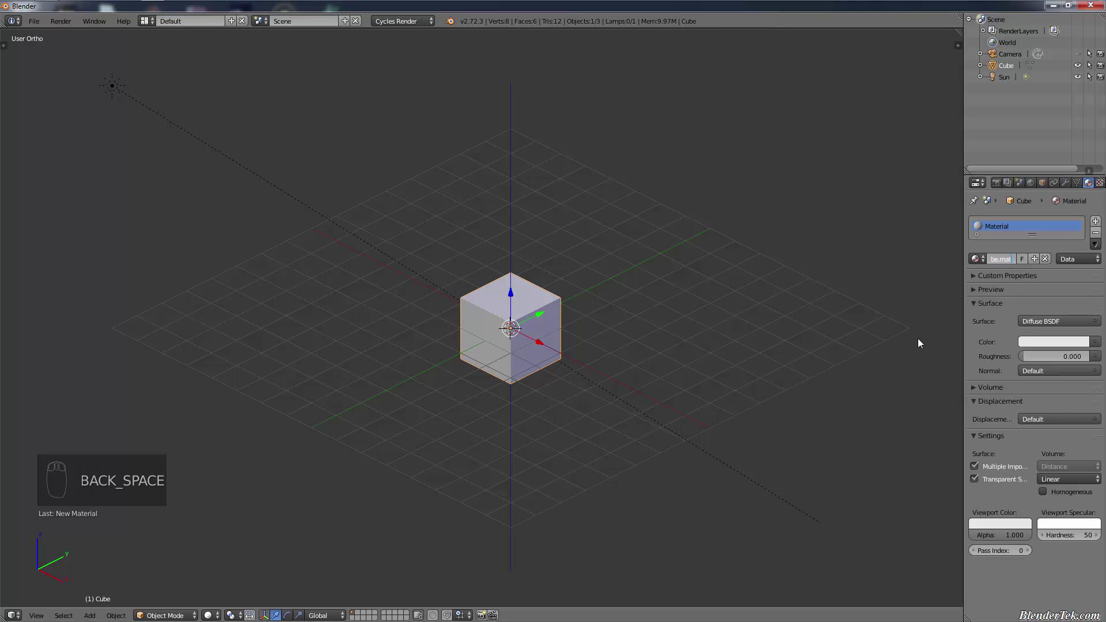
key("Return")
Split the 3D view into two stacked areas, with a border-limited rendered preview above and the Node Editor below
left_click_drag(3, 604, 46, 233)
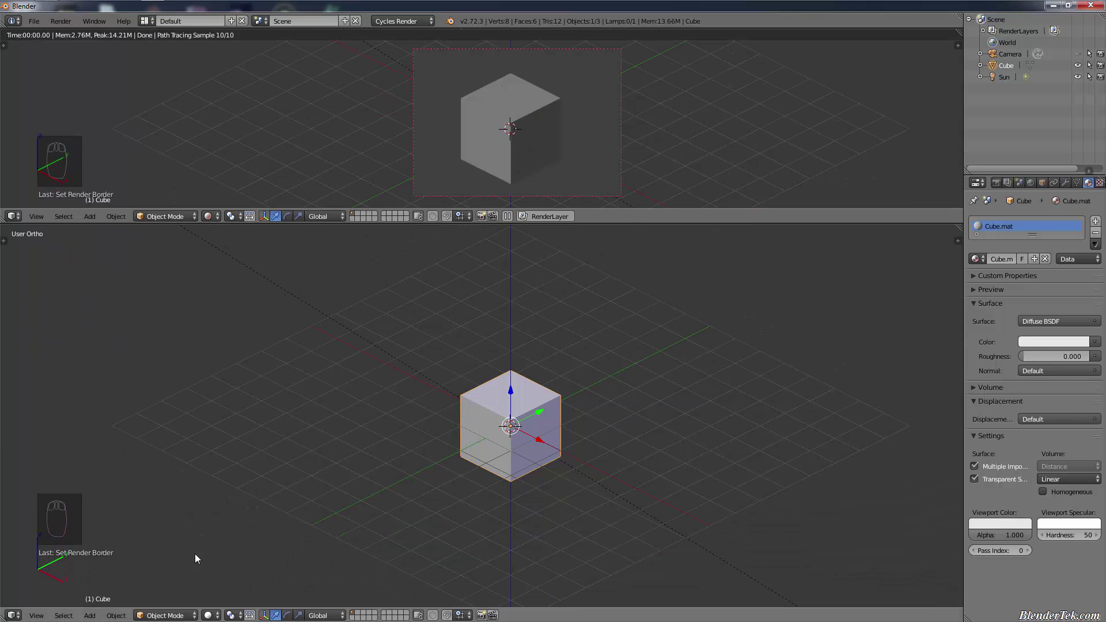
left_click(14, 615)
left_click(64, 526)
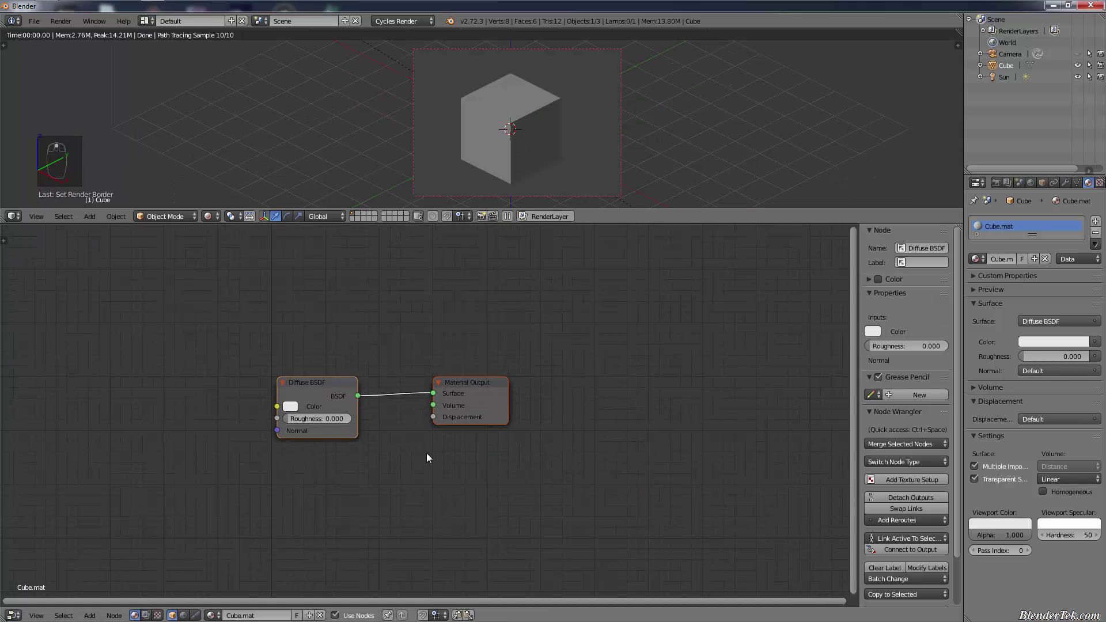
Examine the Node Wrangler tools in the Node Editor's properties sidebar, from Merge Selected Nodes down to Delete Unused Nodes
middle_click_drag(409, 392, 534, 422, "shift")
scroll(529, 426, "down", 2)
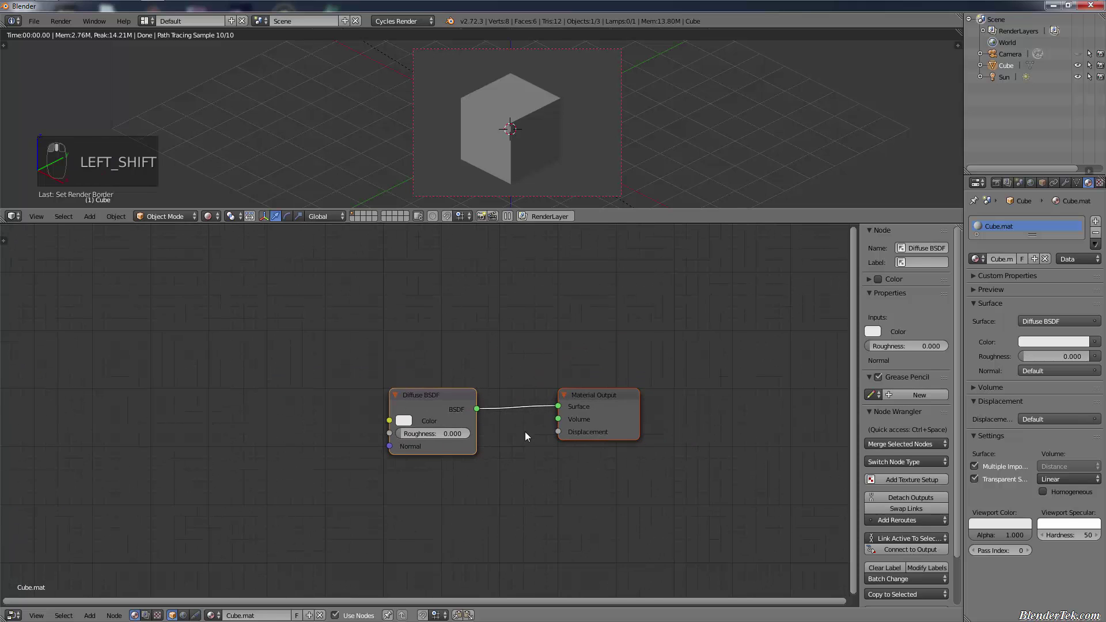
key("n")
key("n")
key("n")
key("n")
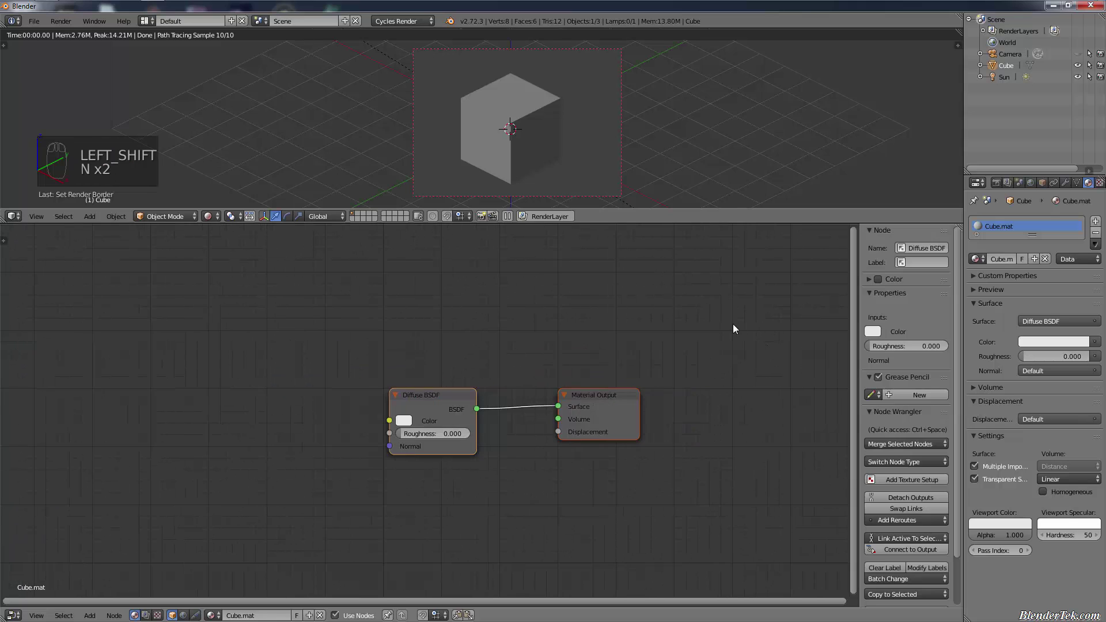
left_click(869, 411)
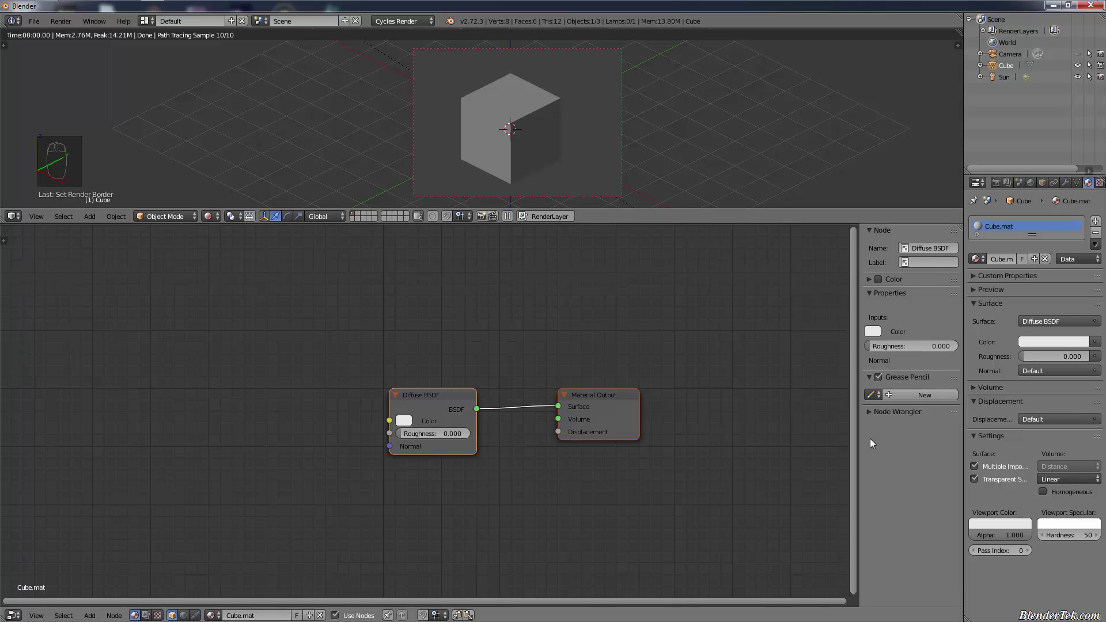
left_click(868, 414)
scroll(898, 398, "down", 3)
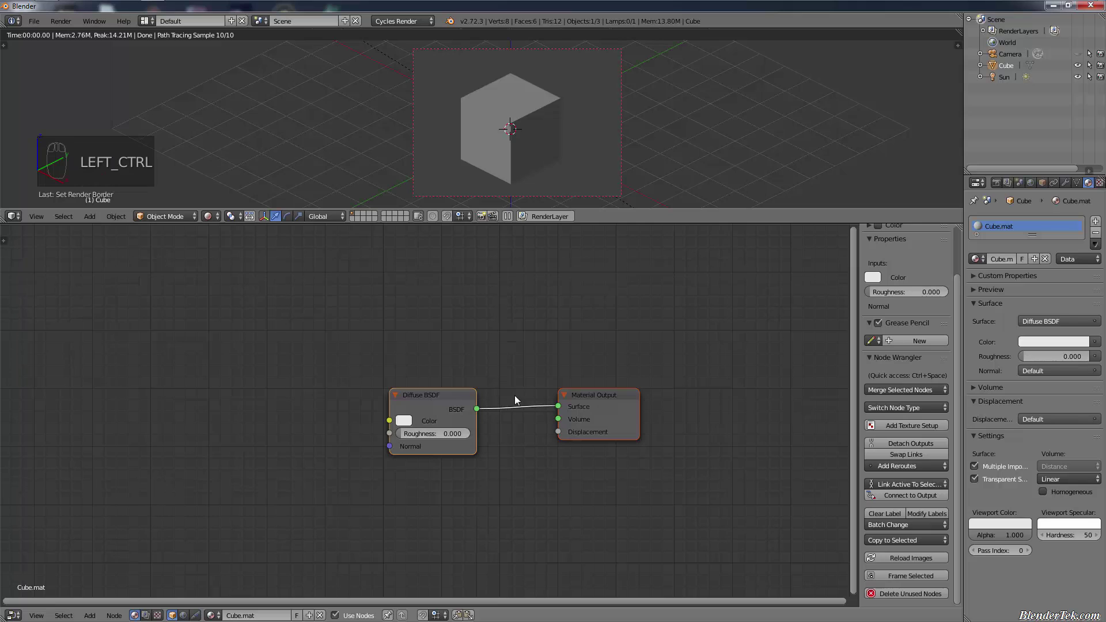
Cut and relink the Diffuse BSDF output to the Material Output's Surface input, and move the Diffuse node farther from the output node
right_click_drag(528, 341, 498, 518, "ctrl")
left_click_drag(445, 399, 540, 401)
Set the Diffuse BSDF color to light green
left_click(252, 350)
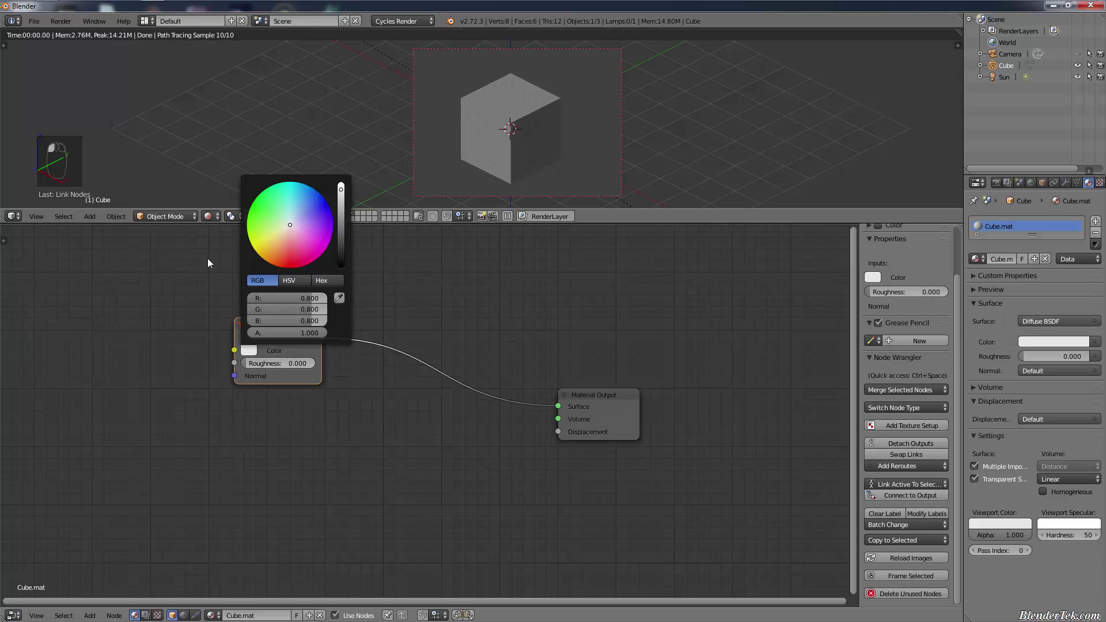
mouse_move(282, 224)
left_mouse_down()
mouse_move(262, 210)
mouse_move(268, 219)
left_mouse_up()
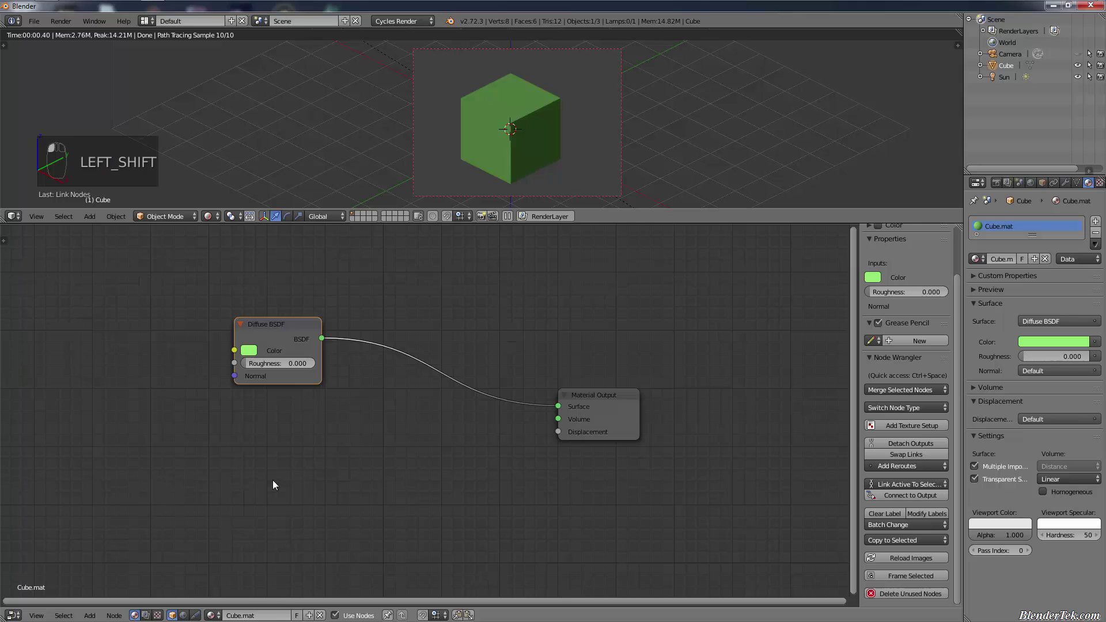
Add a Glossy BSDF node and place it directly below the Diffuse BSDF node
key("shift+a")
mouse_move(269, 506)
mouse_move(268, 526)
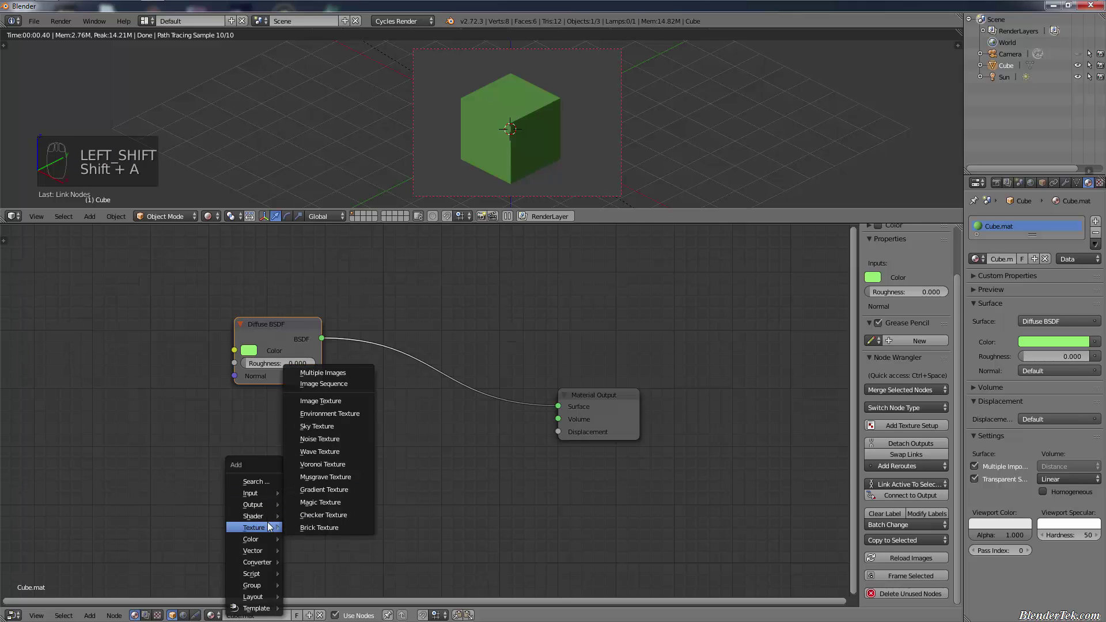
left_click(322, 438)
left_click(272, 431)
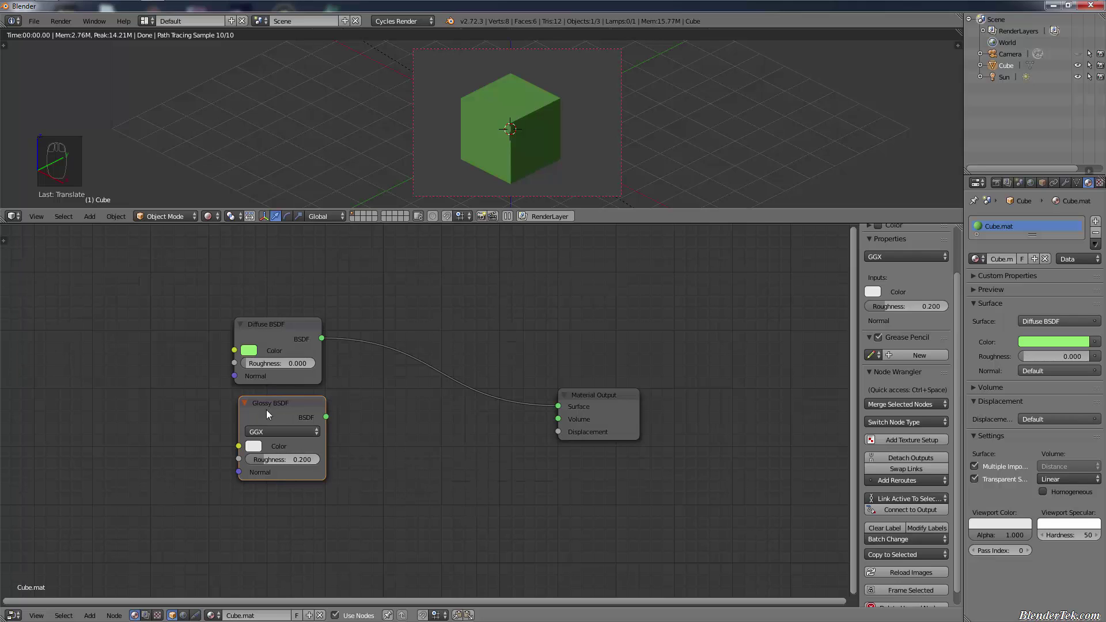
Select the Diffuse and Glossy BSDF nodes together, trying extended selection, box select and circle select
right_click(269, 320, "shift")
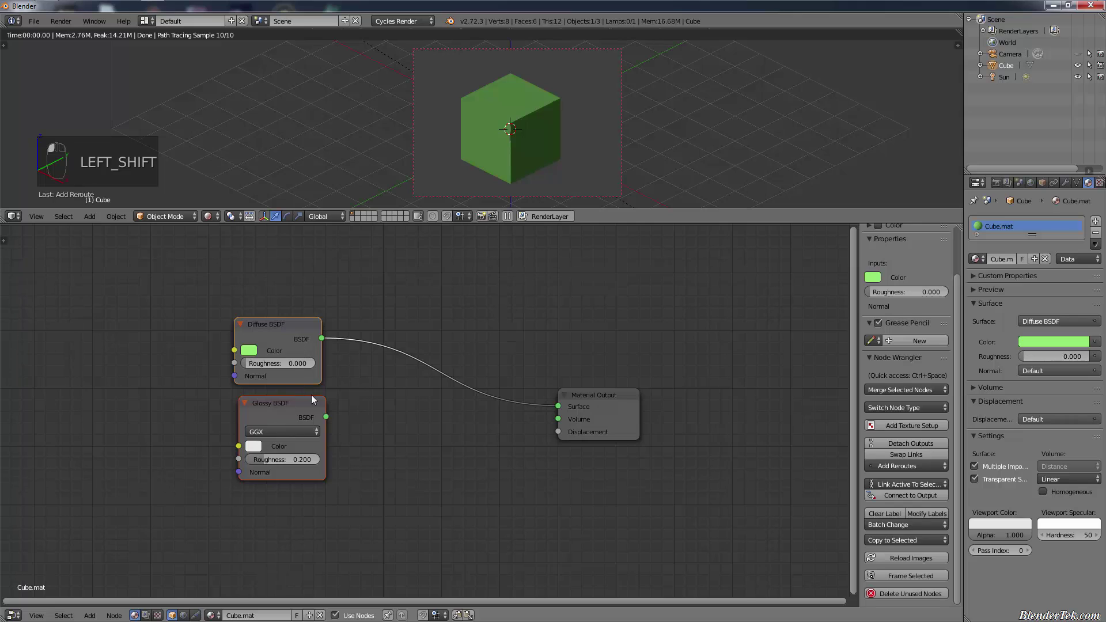
right_click(285, 420, "shift")
right_click(269, 327, "shift")
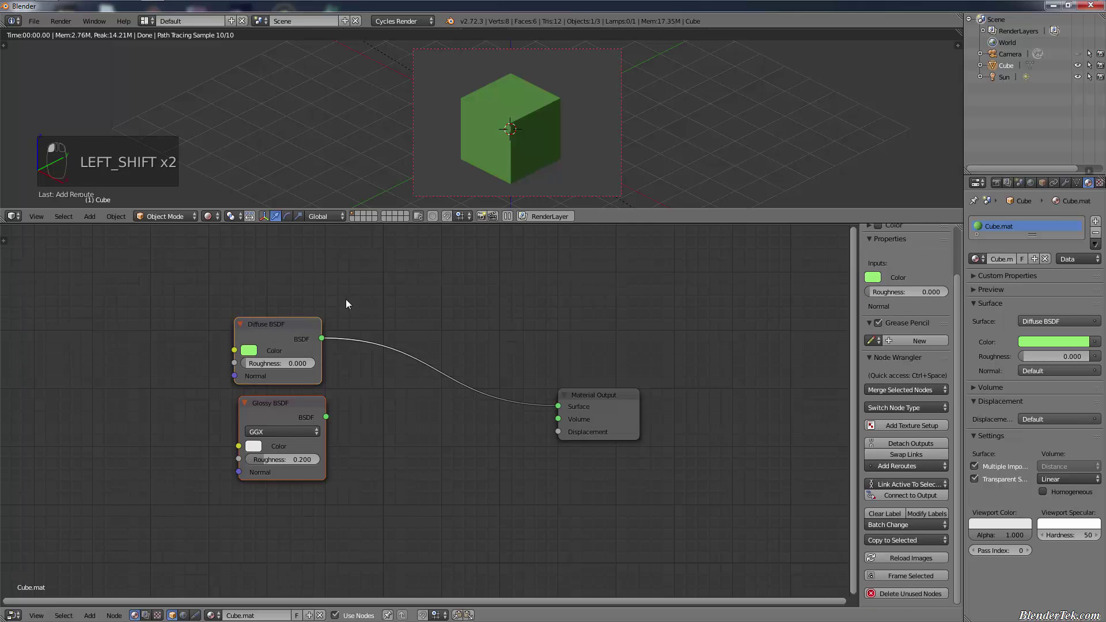
key("a")
key("b")
left_click_drag(382, 278, 205, 571)
key("a")
key("c")
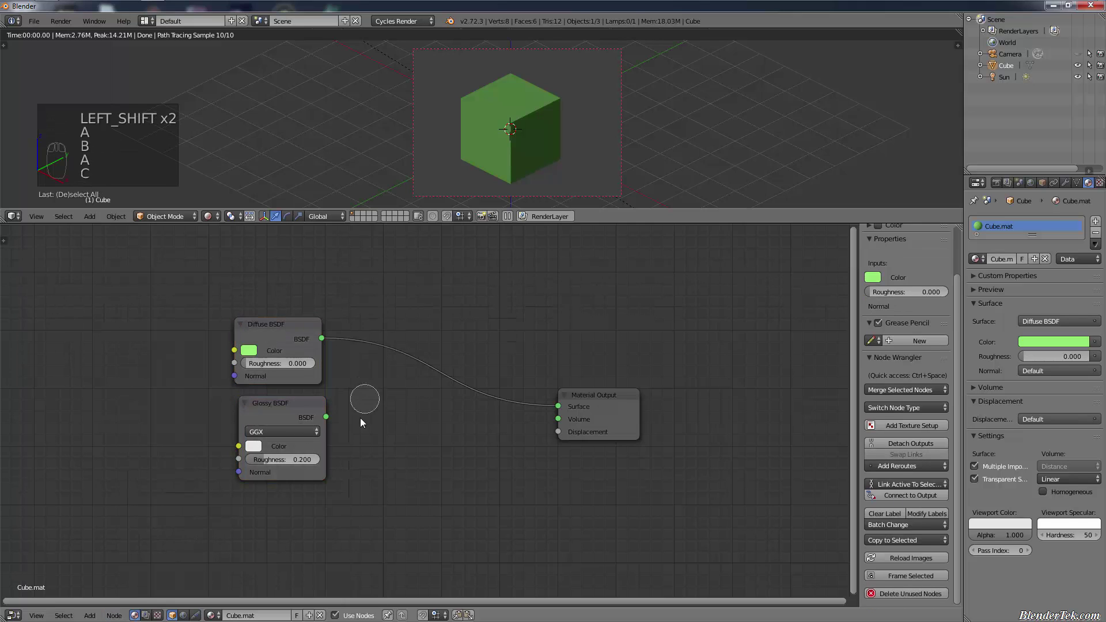
mouse_move(364, 447)
left_mouse_down()
mouse_move(248, 423)
mouse_move(257, 331)
mouse_move(447, 412)
left_mouse_up()
key("Escape")
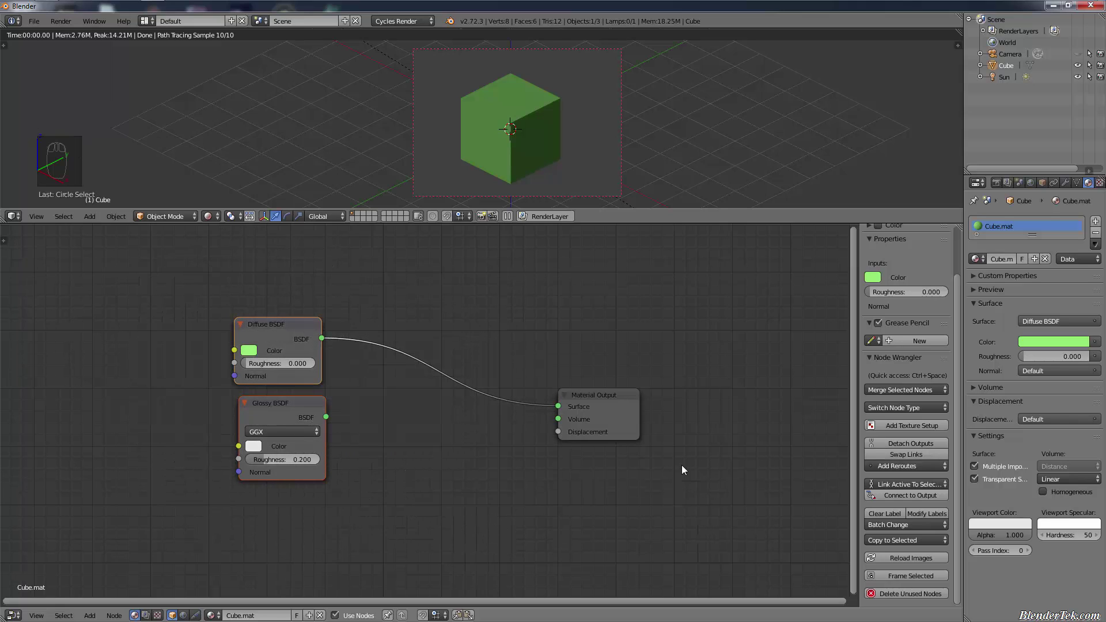
Try merging the selected Diffuse and Glossy nodes with a Mix shader through Merge Selected Nodes, and undo the merge
left_click(885, 391)
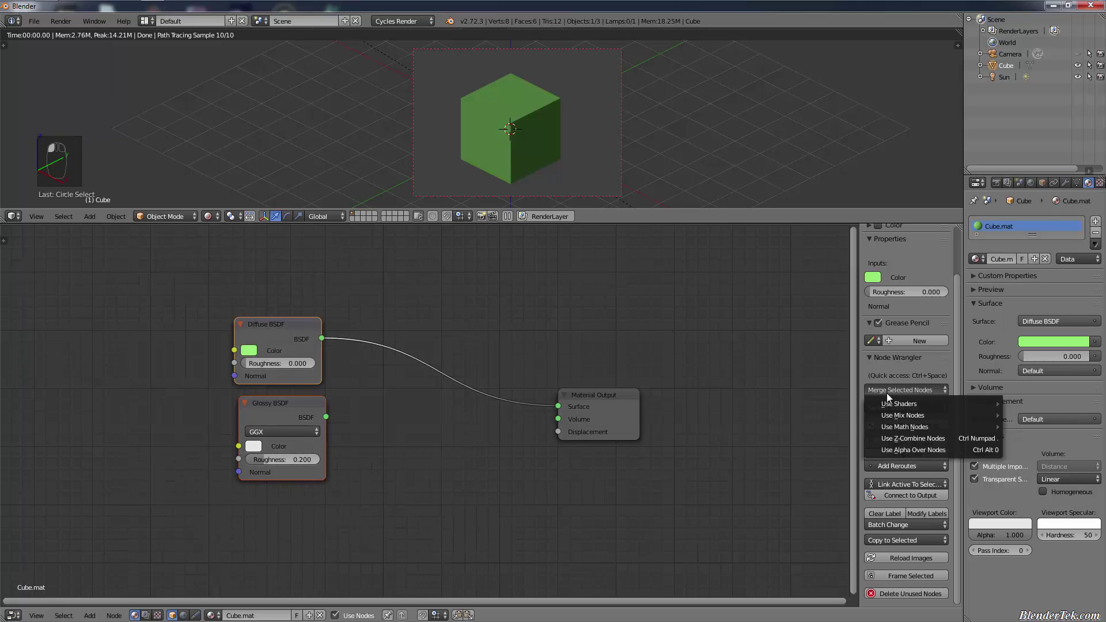
mouse_move(889, 406)
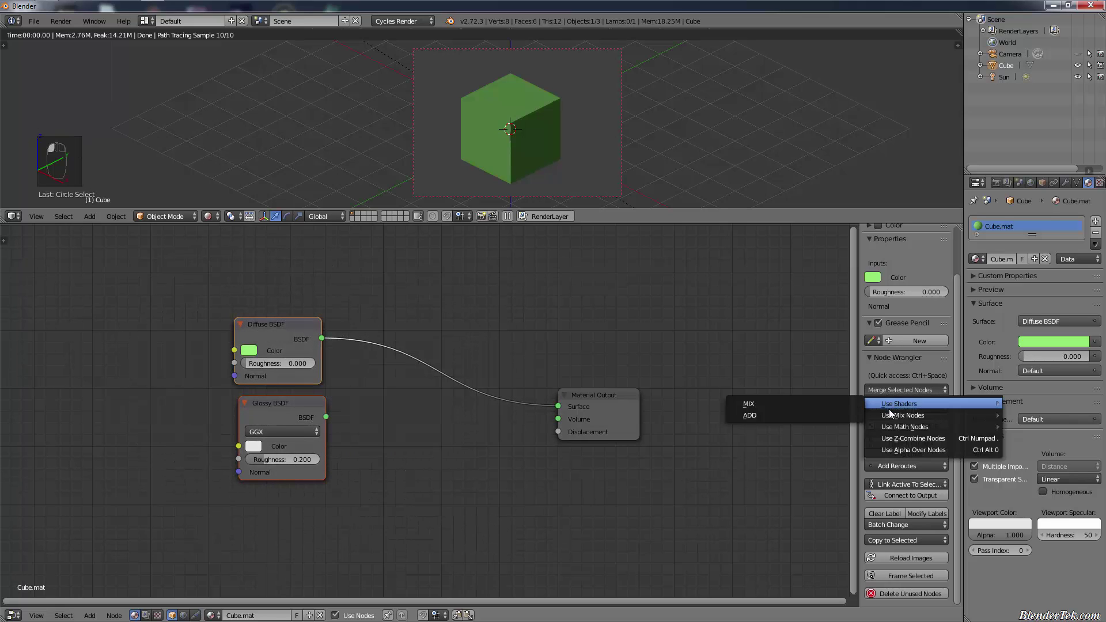
left_click(817, 406)
key("ctrl+z")
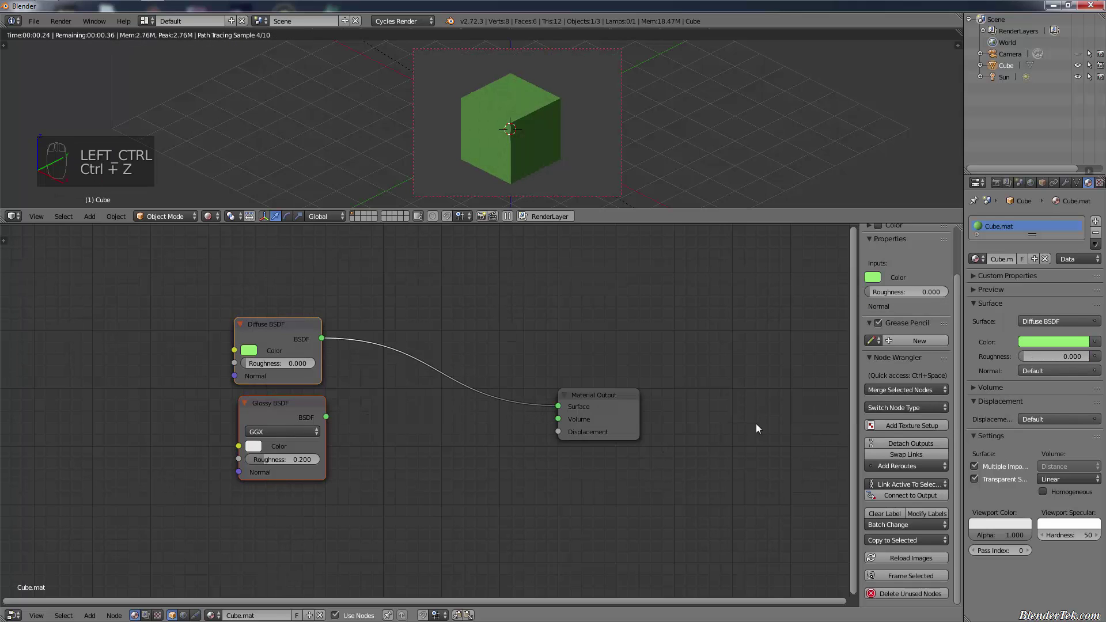
Try merging the two selected shader nodes with an Add shader, and undo the merge
left_click(933, 391)
mouse_move(930, 399)
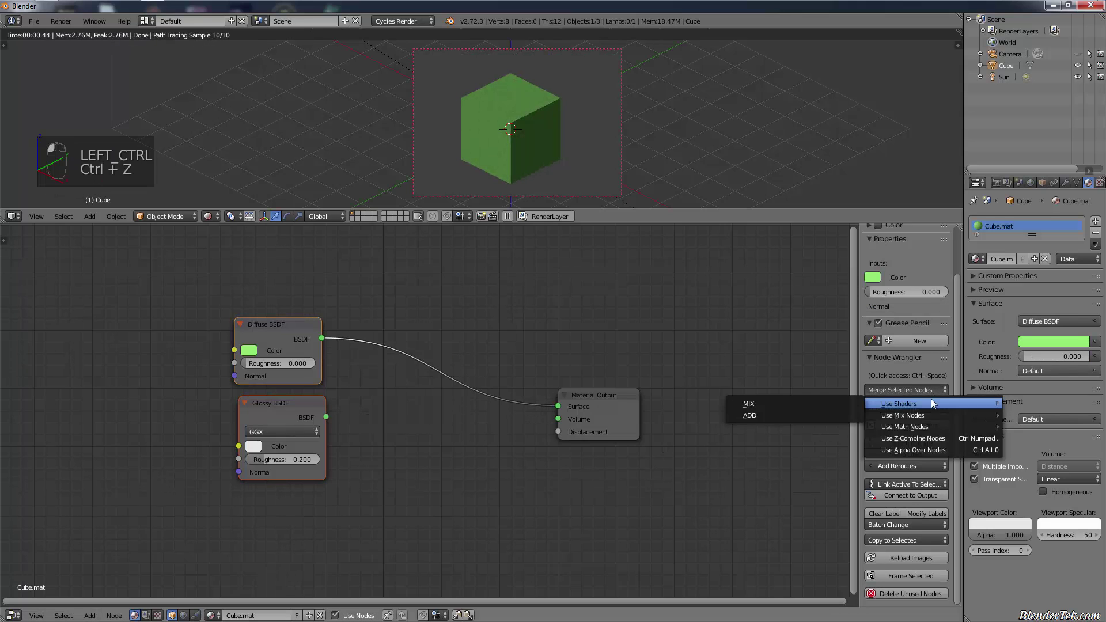
left_click(775, 413)
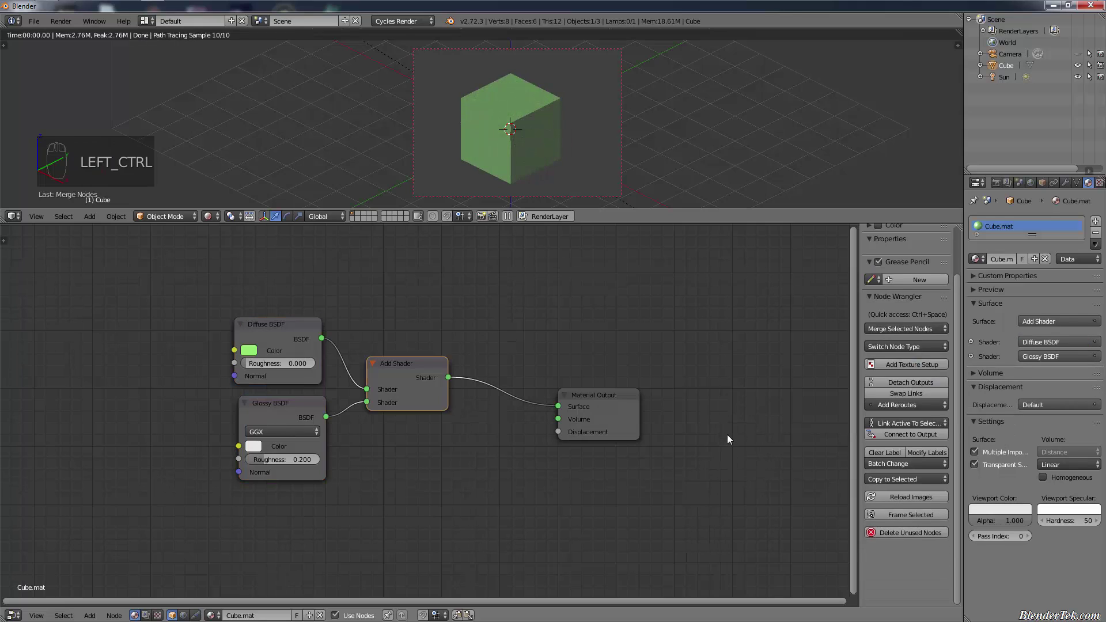
key("ctrl+z")
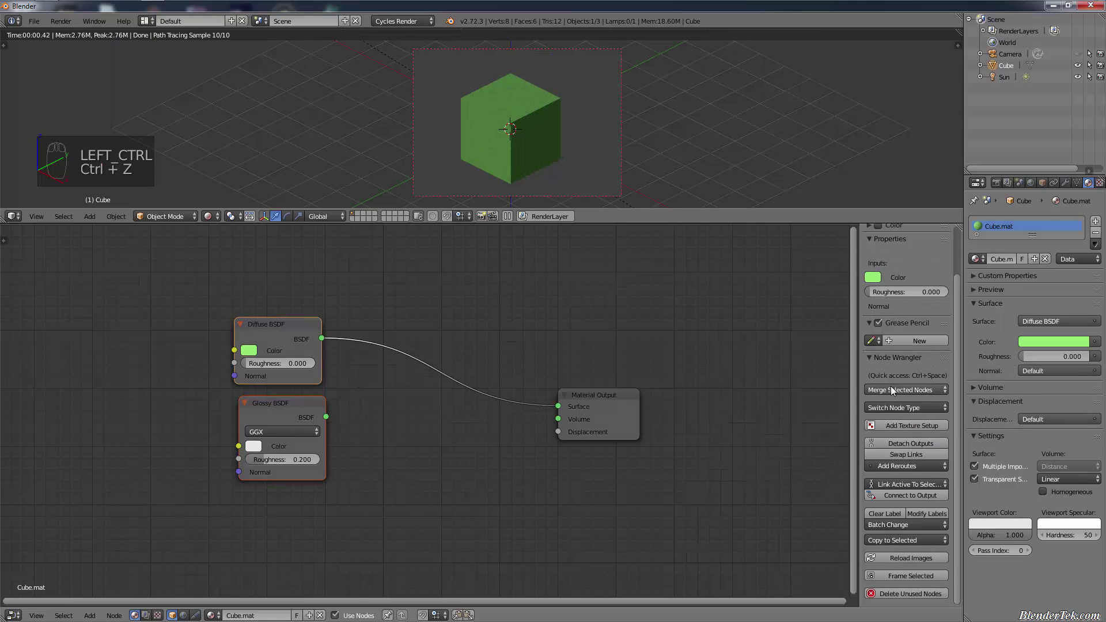
Try merging the two selected shader nodes with a Multiply math node, and undo the merge
left_click(891, 389)
mouse_move(947, 426)
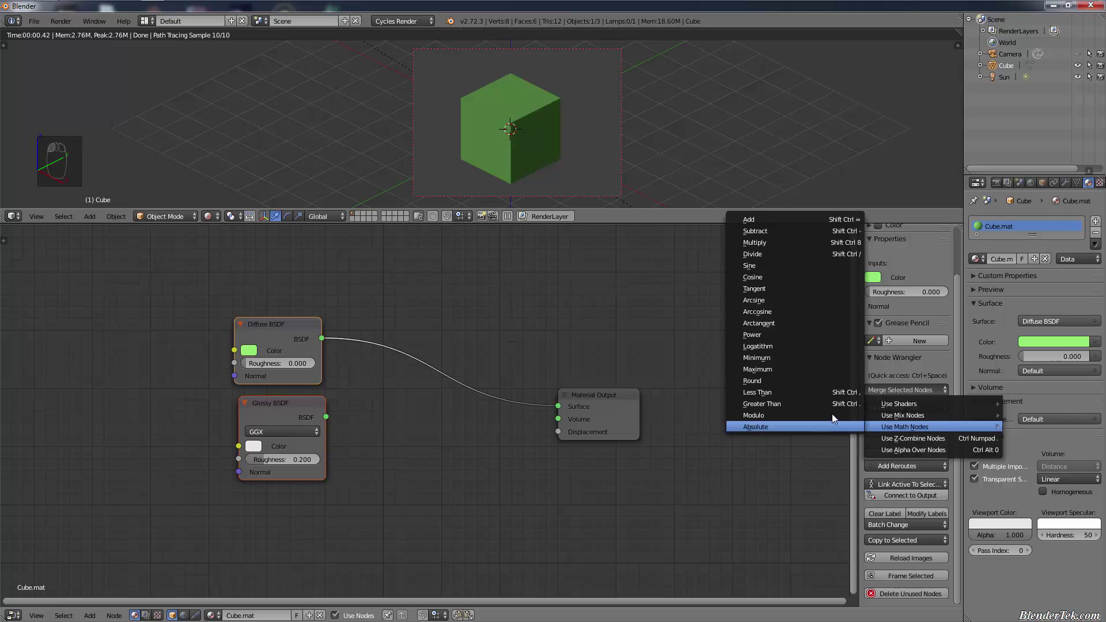
left_click(772, 246)
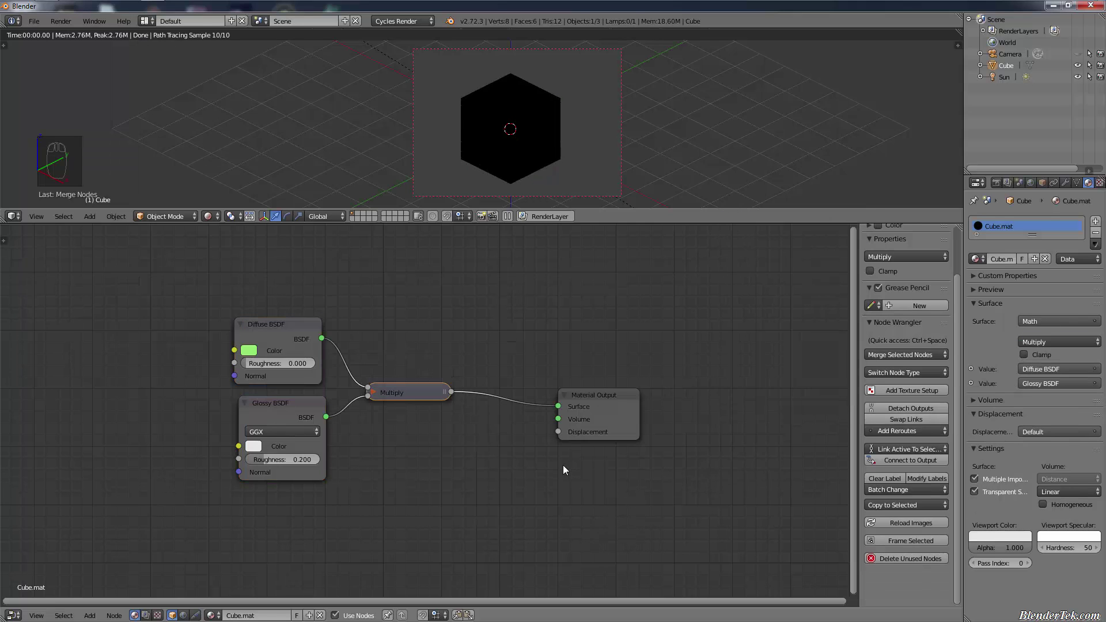
key("ctrl+z")
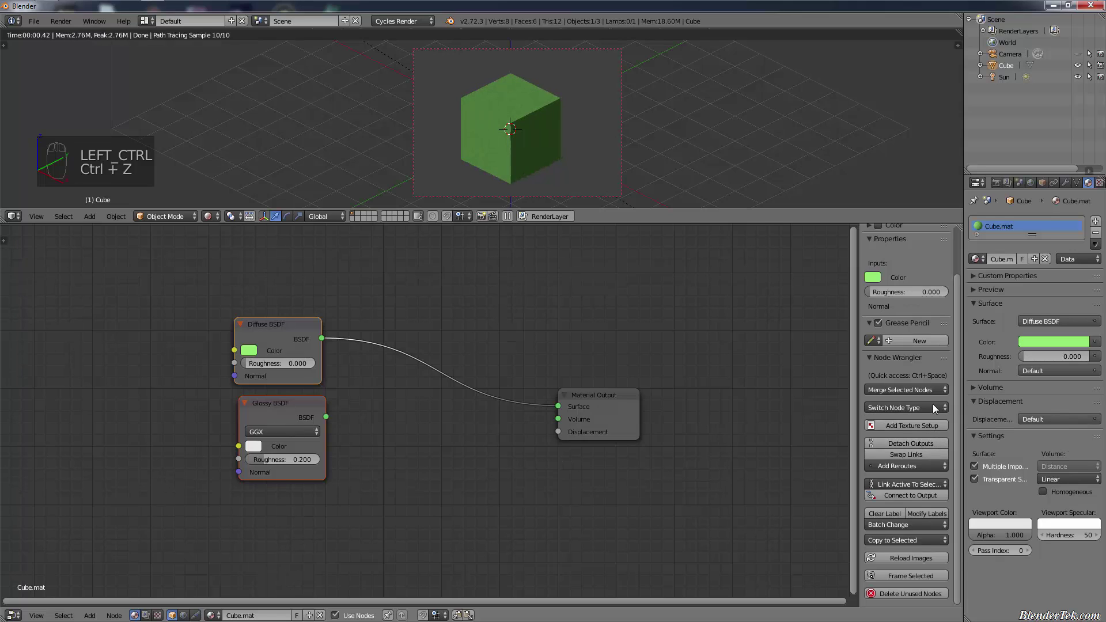
Merge the selected Diffuse and Glossy BSDF nodes into a Mix Shader feeding the Material Output
left_click(901, 386)
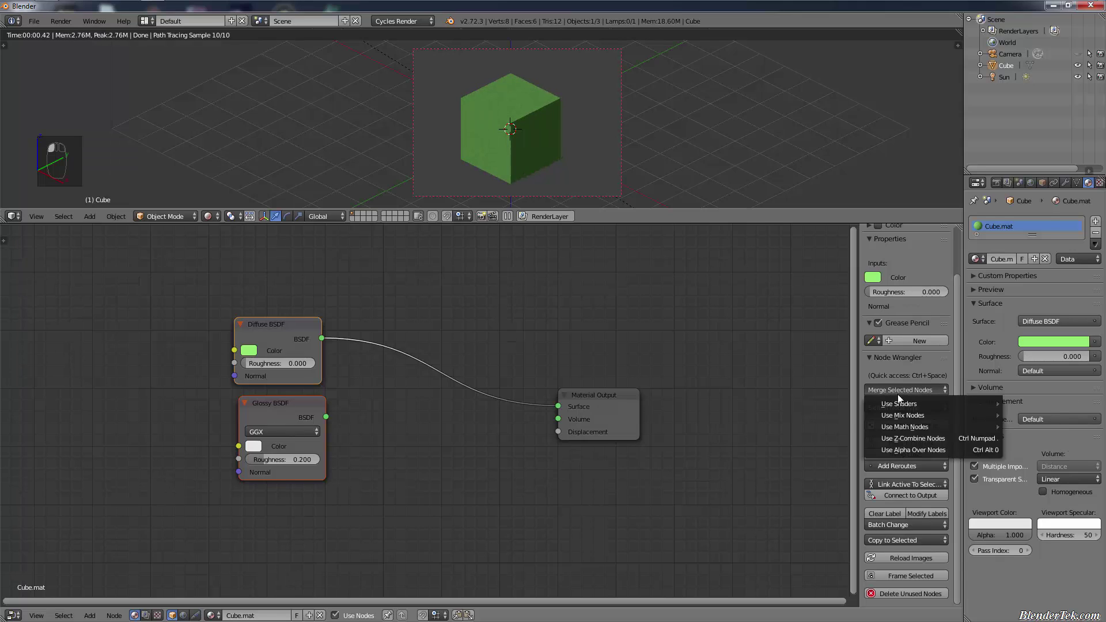
mouse_move(906, 403)
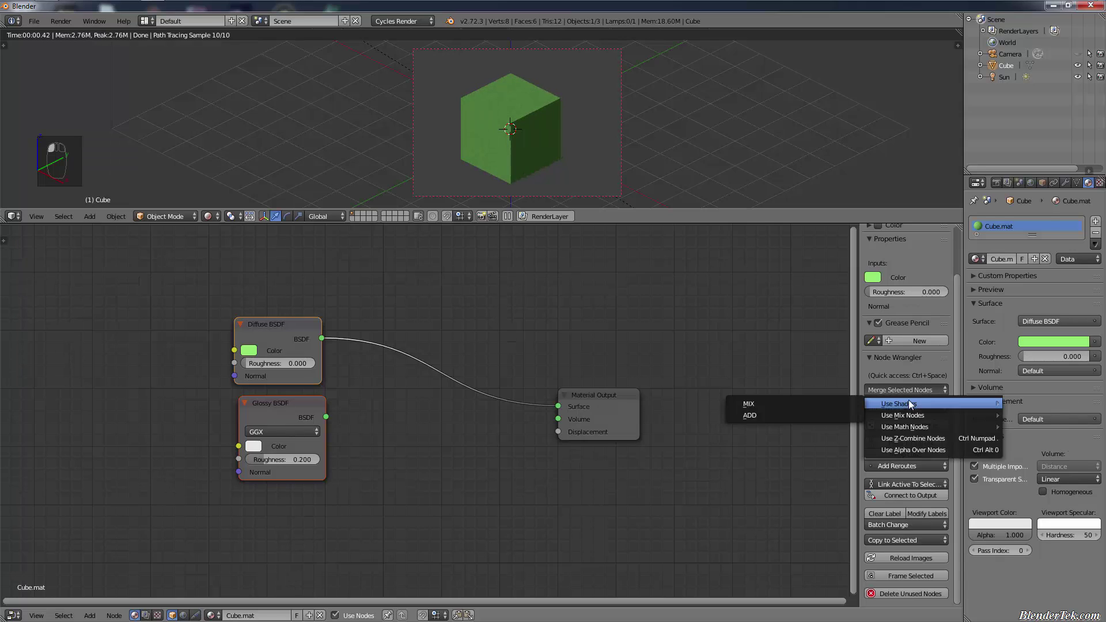
left_click(837, 404)
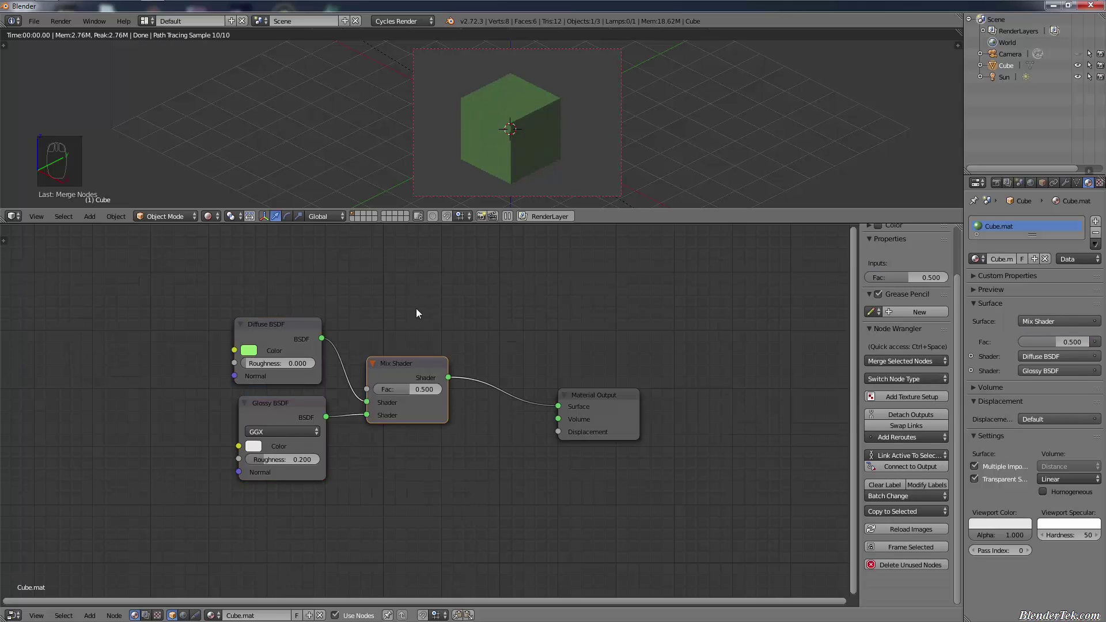
Try switching the Mix Shader node's type to Add Shader, and undo the switch
left_click(421, 371)
left_click(912, 380)
mouse_move(909, 415)
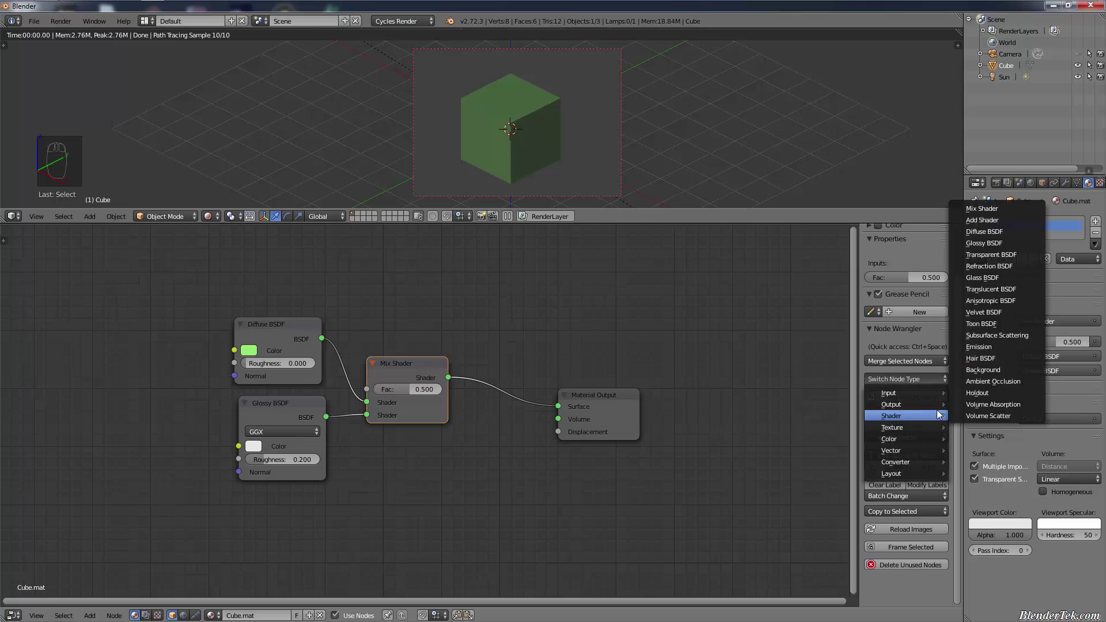
left_click(1007, 220)
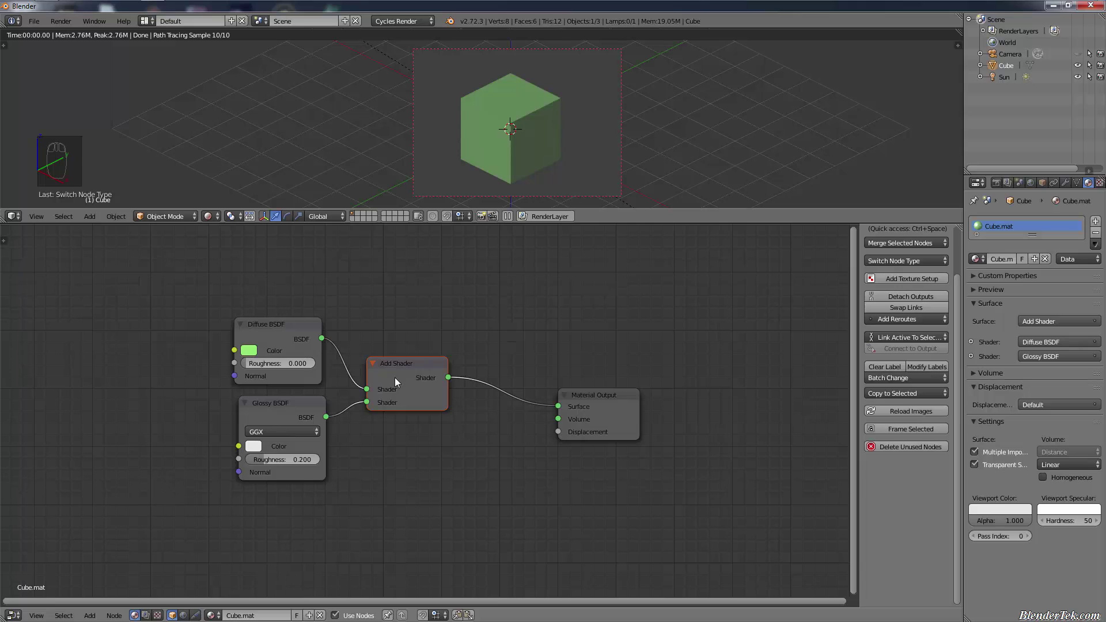
key("ctrl+z")
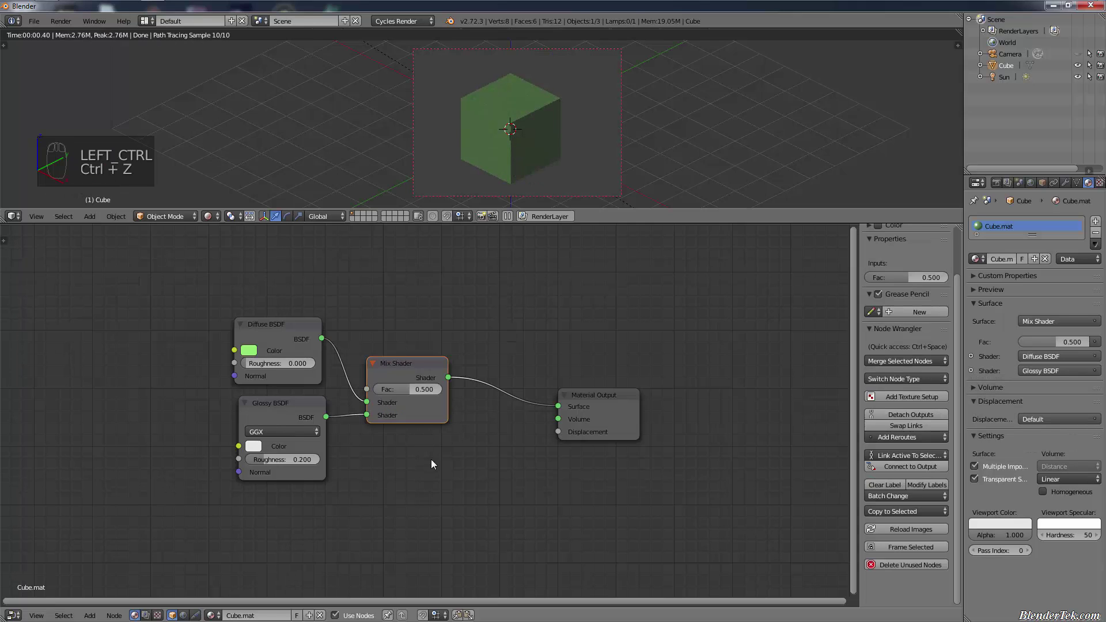
Bring up the Switch Type choices for the Mix Shader and the Diffuse BSDF without switching, and hide the Node Editor's properties sidebar
key("shift+s")
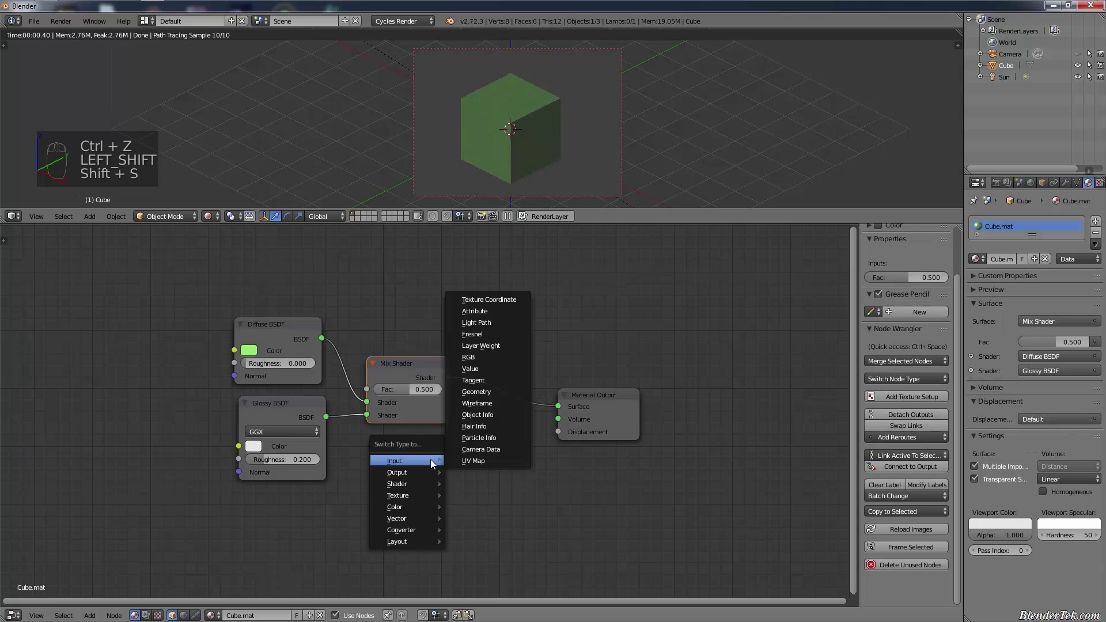
right_click(274, 330)
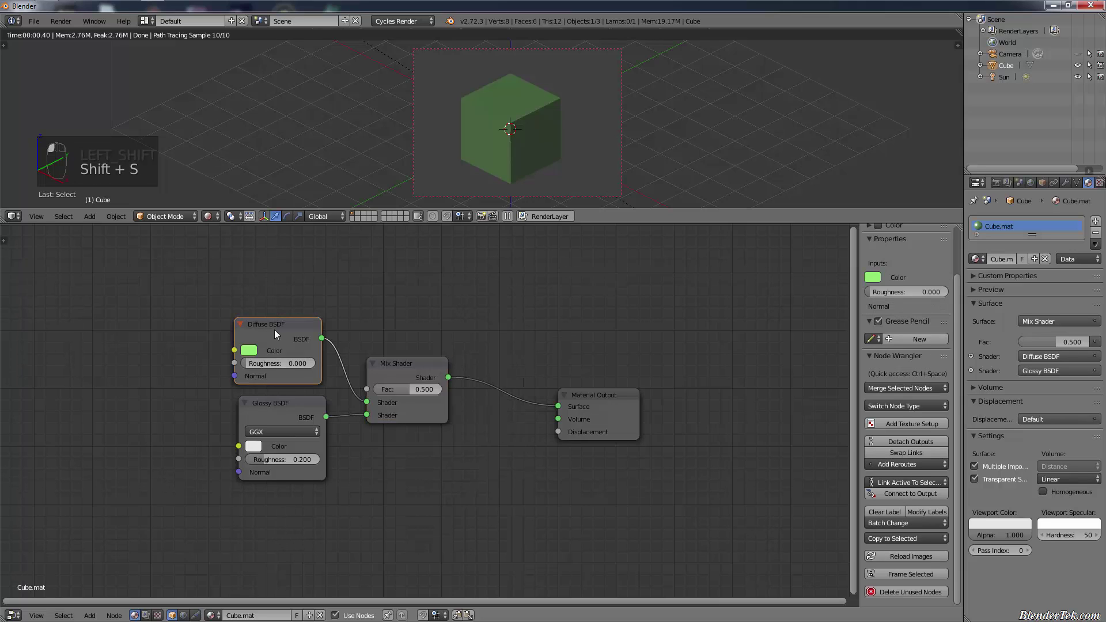
key("shift+s")
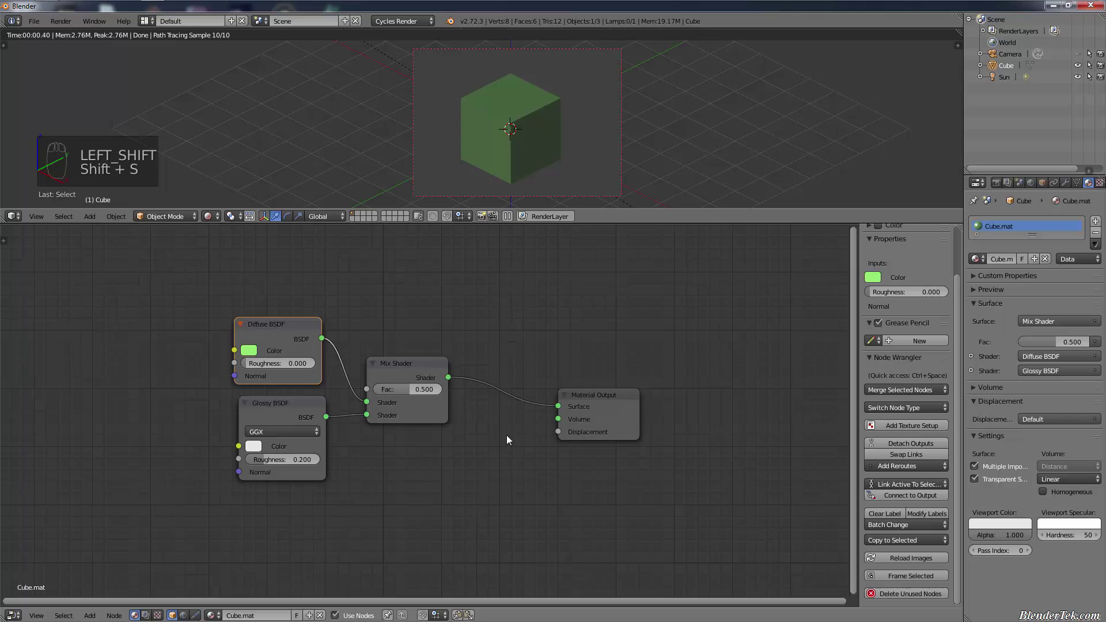
key("n")
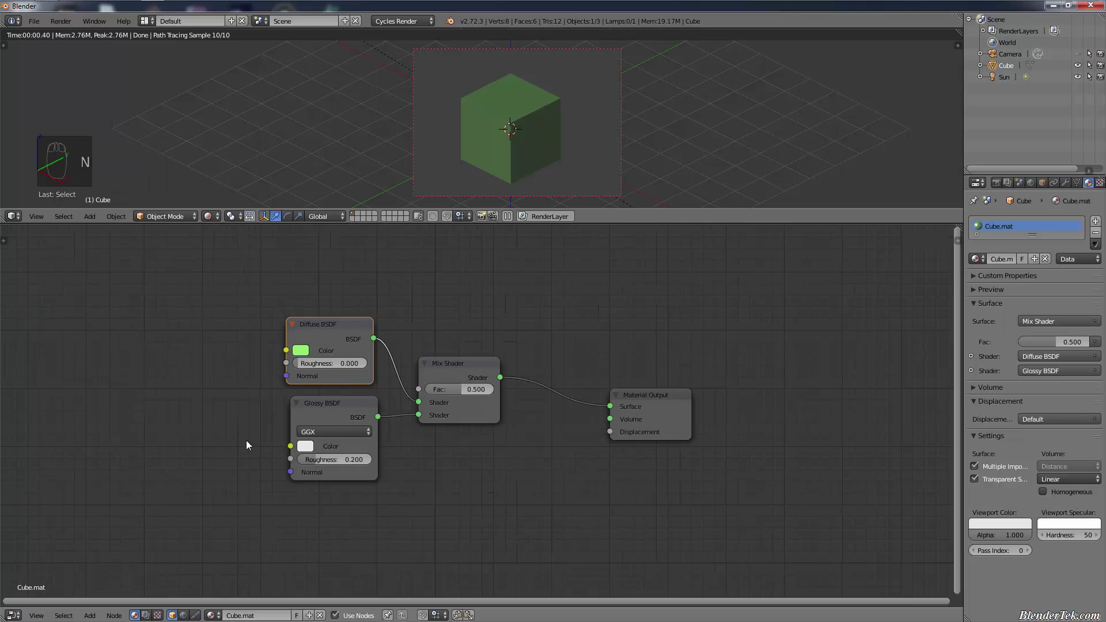
Try switching the Glossy BSDF node's type to Translucent BSDF, and undo the switch
right_click(312, 410)
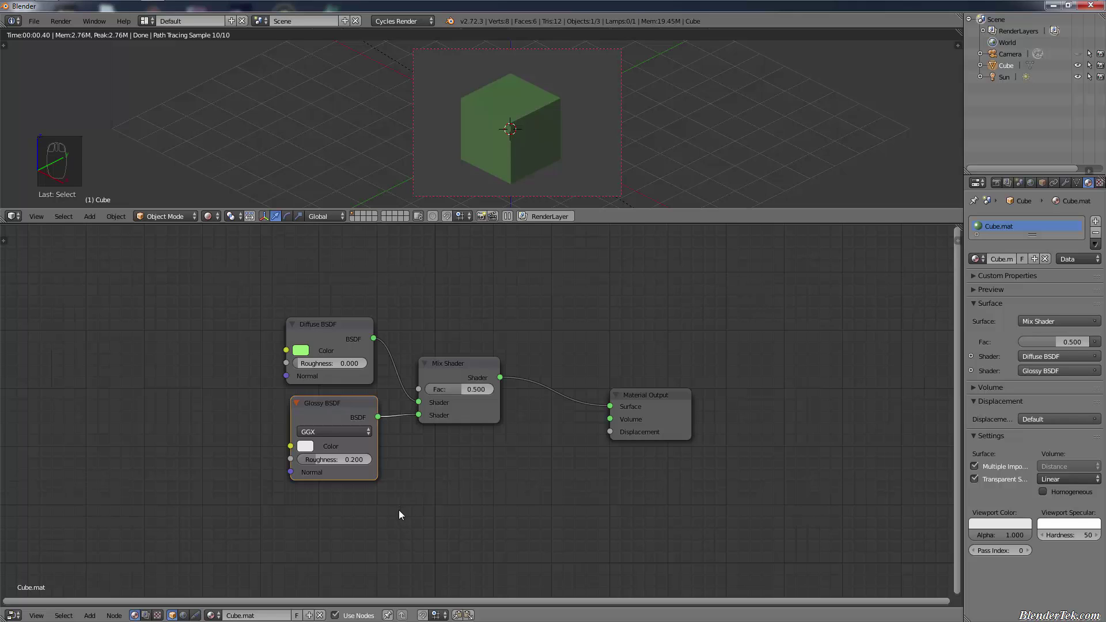
key("shift+s")
mouse_move(393, 537)
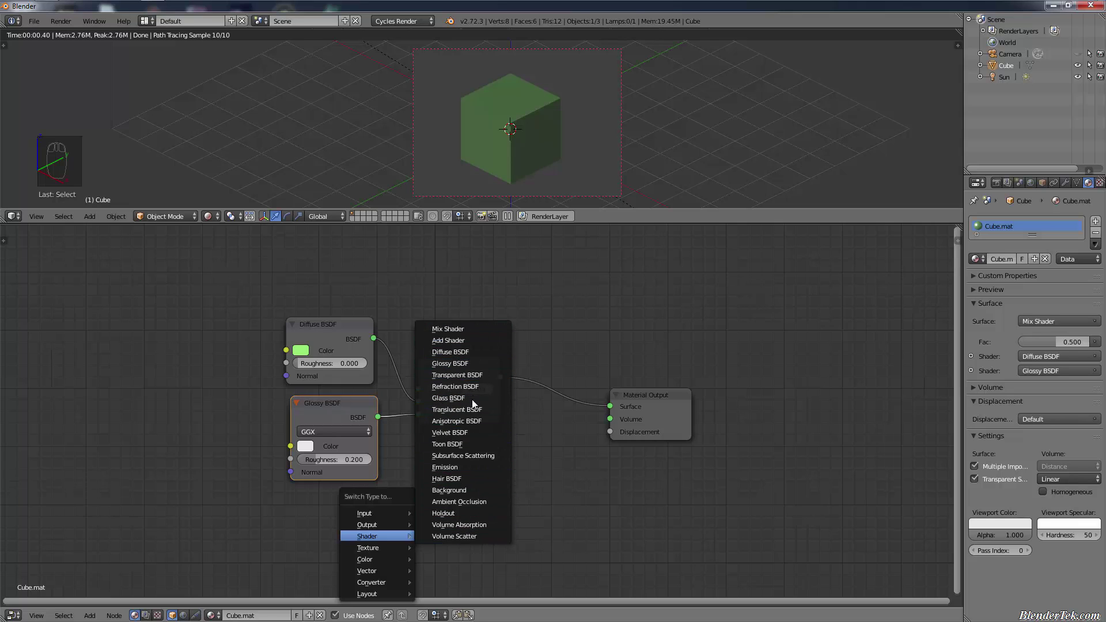
left_click(461, 409)
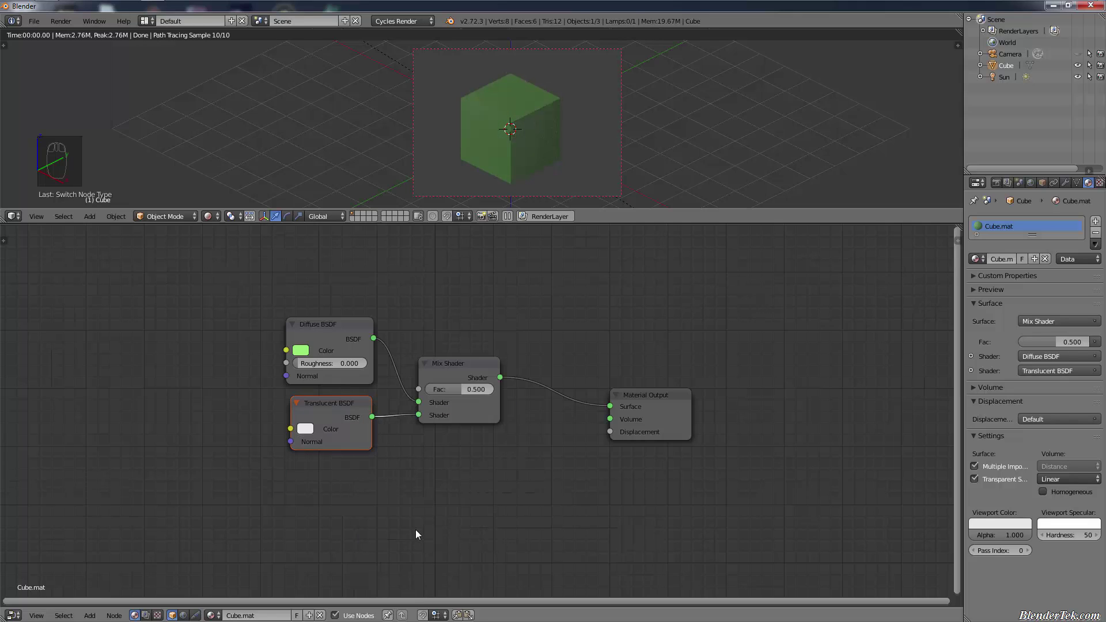
key("ctrl+z")
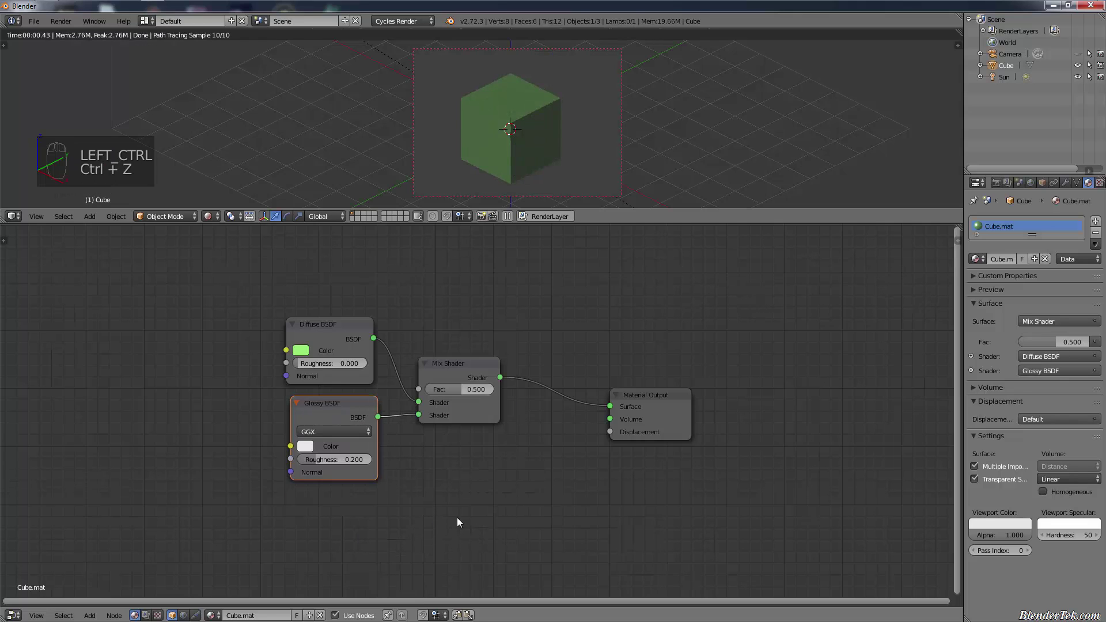
Align the Glossy BSDF node under the Diffuse BSDF, and move the Mix Shader closer to the Material Output
key("a")
left_click(342, 407)
key("g")
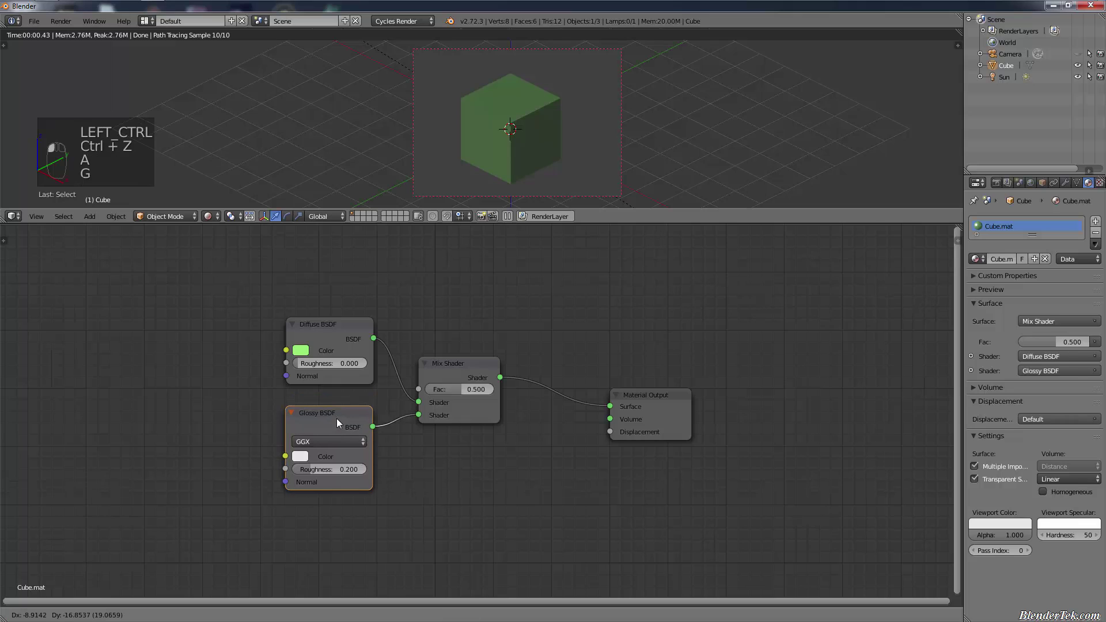
left_click(339, 407)
left_click(456, 361)
key("g")
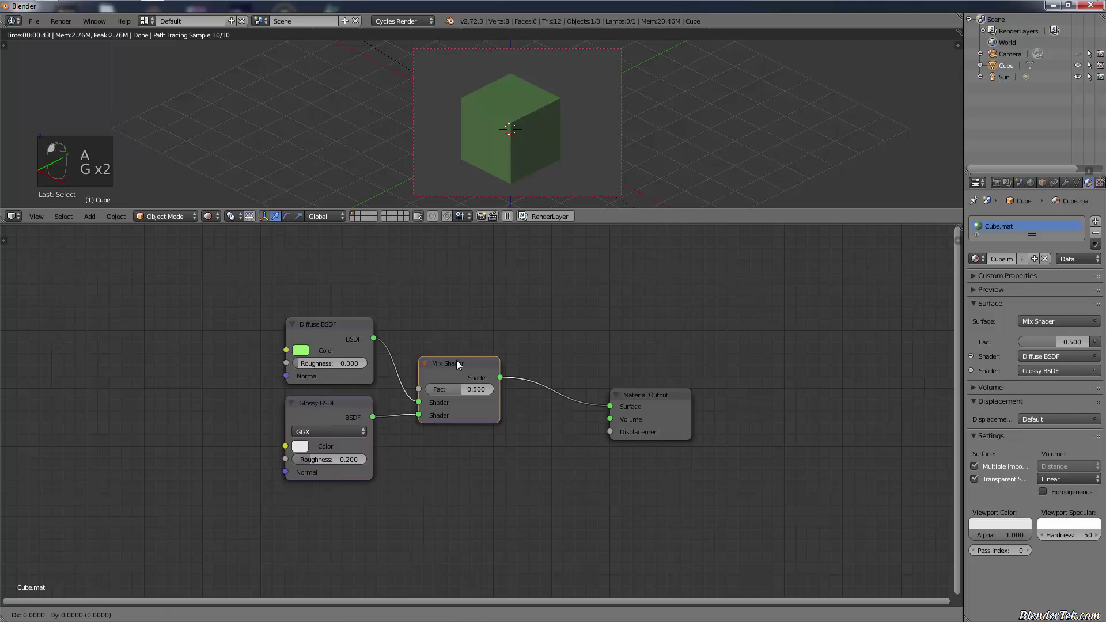
left_click(509, 378)
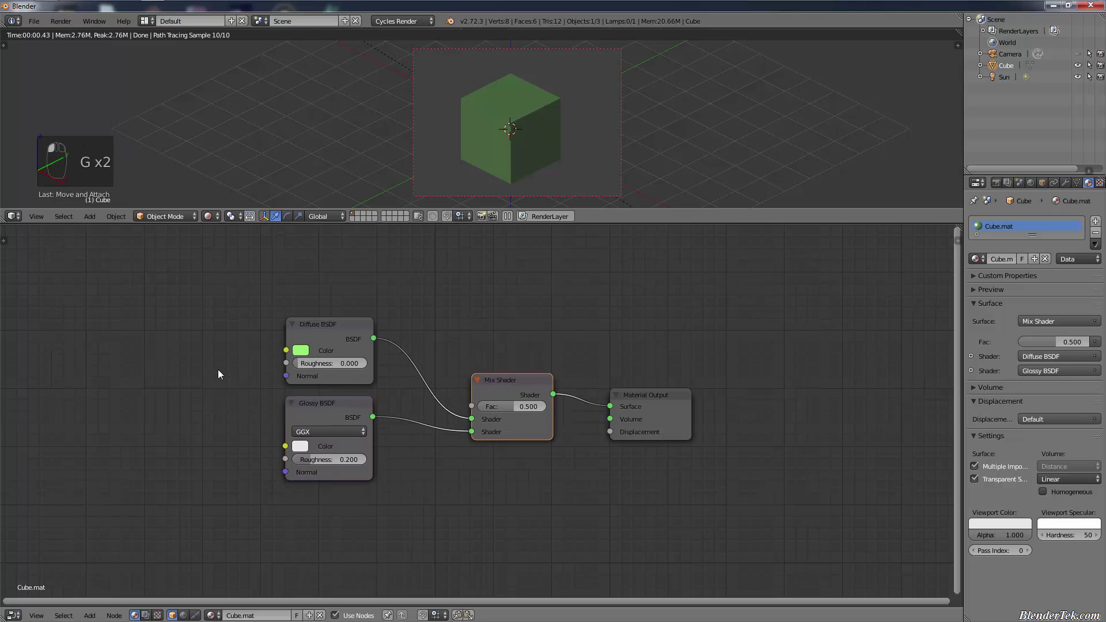
Open the Lounge Room.blend file from the Module 1 - Lounge Room project folder
left_click(35, 22)
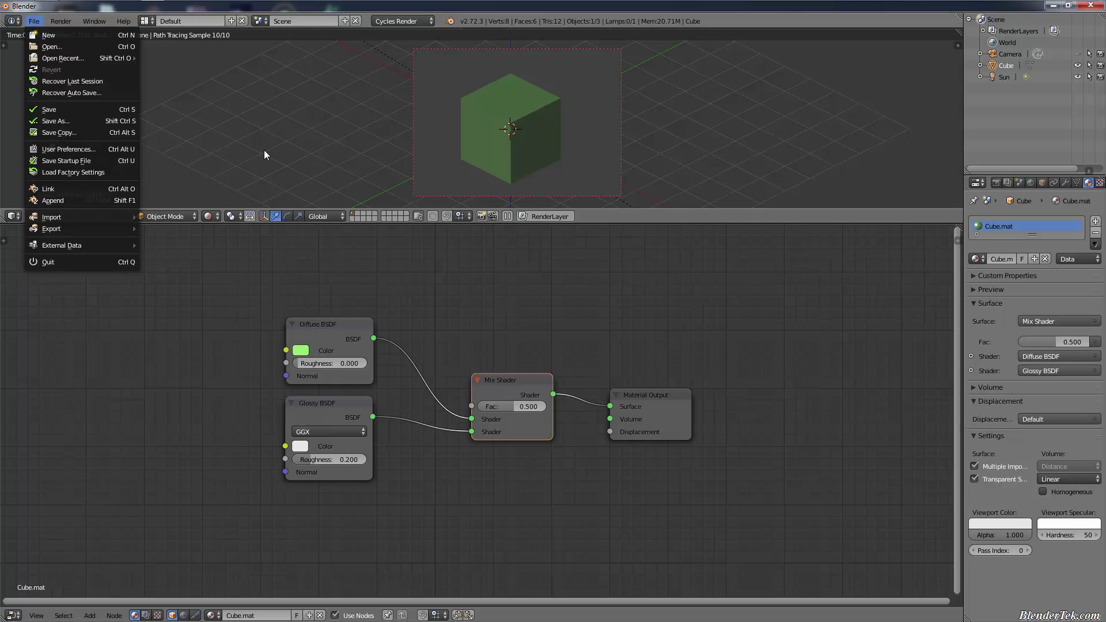
left_click(34, 20)
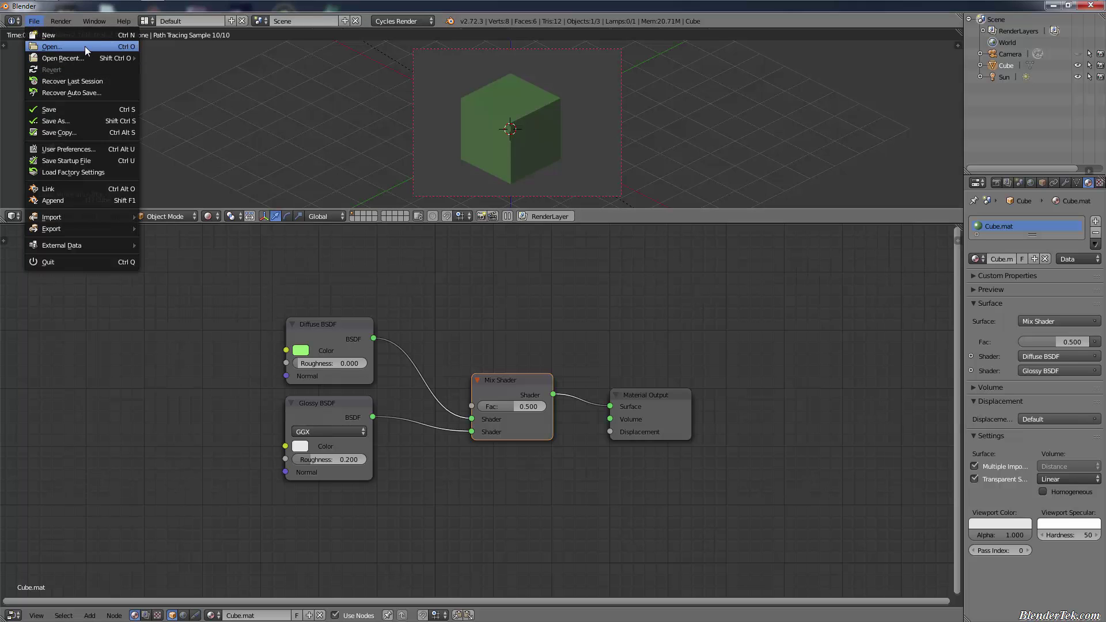
left_click(85, 46)
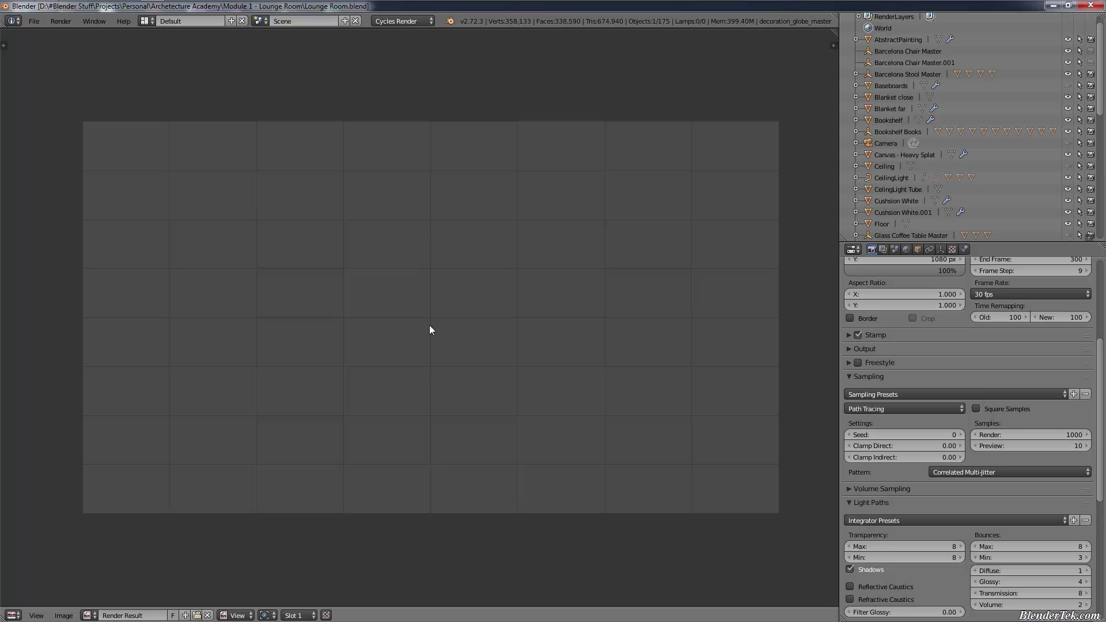
Return from the render result to the 3D view and set its viewport shading to Rendered
key("Escape")
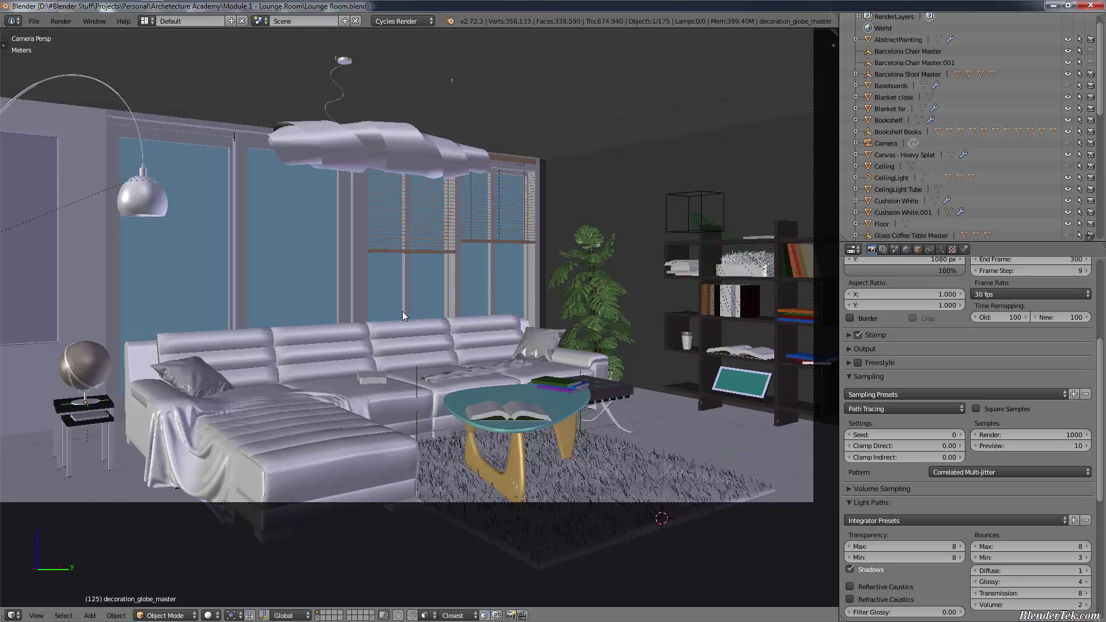
left_click(210, 615)
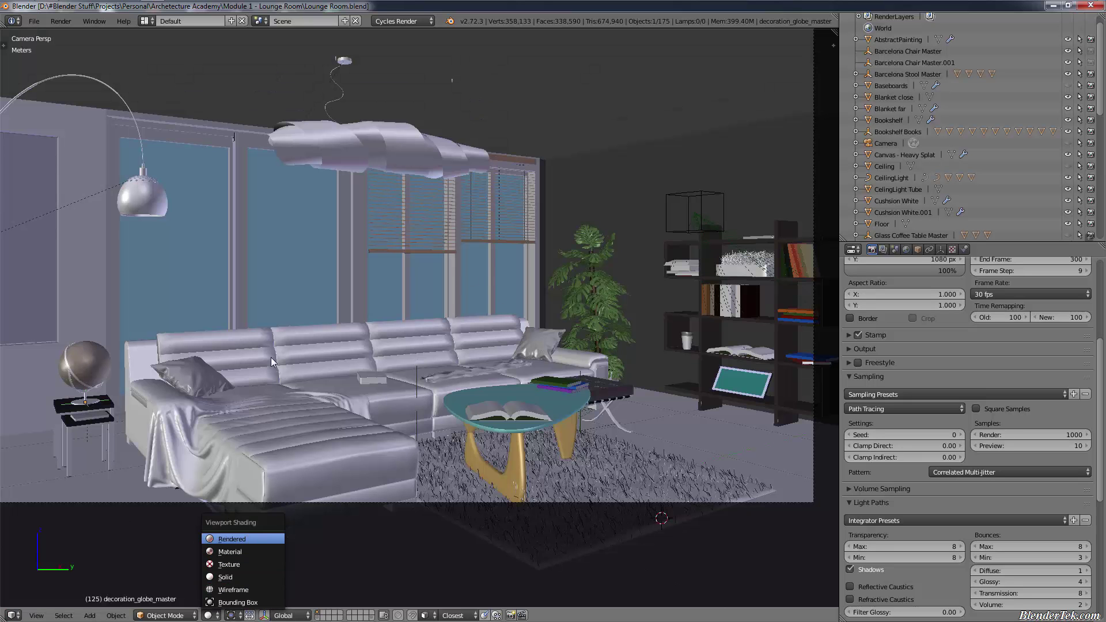
key("Return")
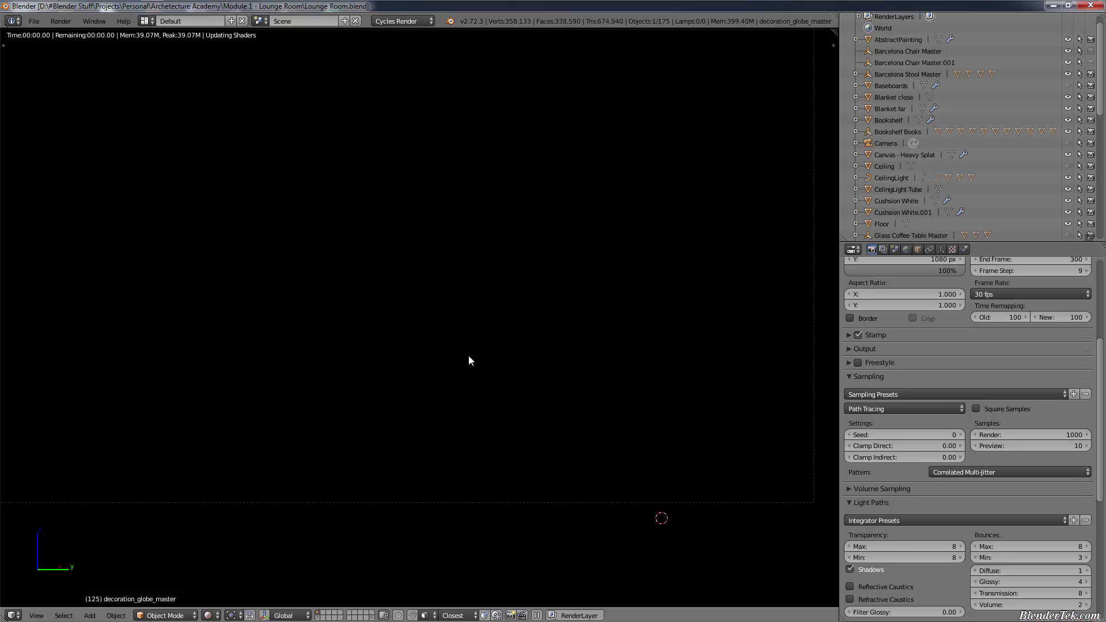
Select the Blanket close object and limit the rendered preview to a border around the blanket and the near part of the sofa
left_click(890, 97)
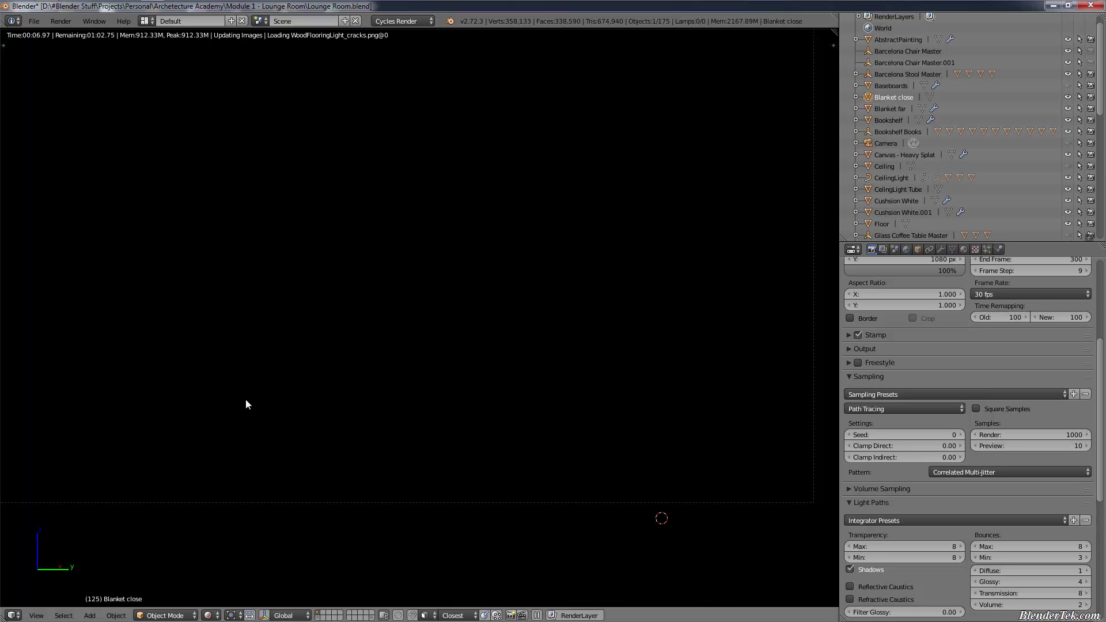
key("ctrl+b")
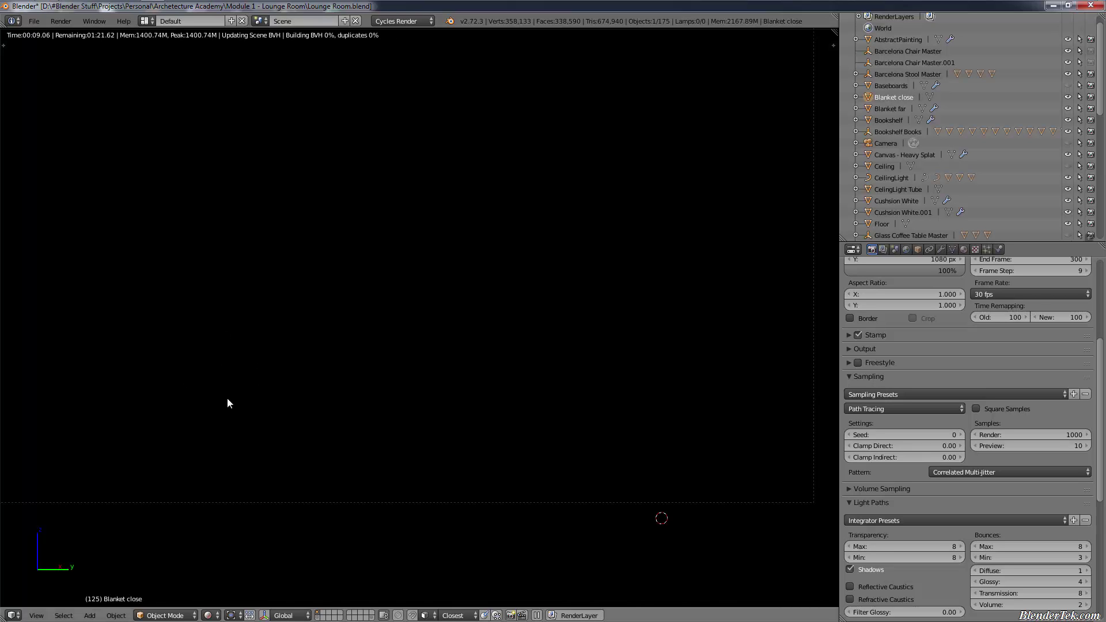
left_click_drag(320, 337, 1, 566)
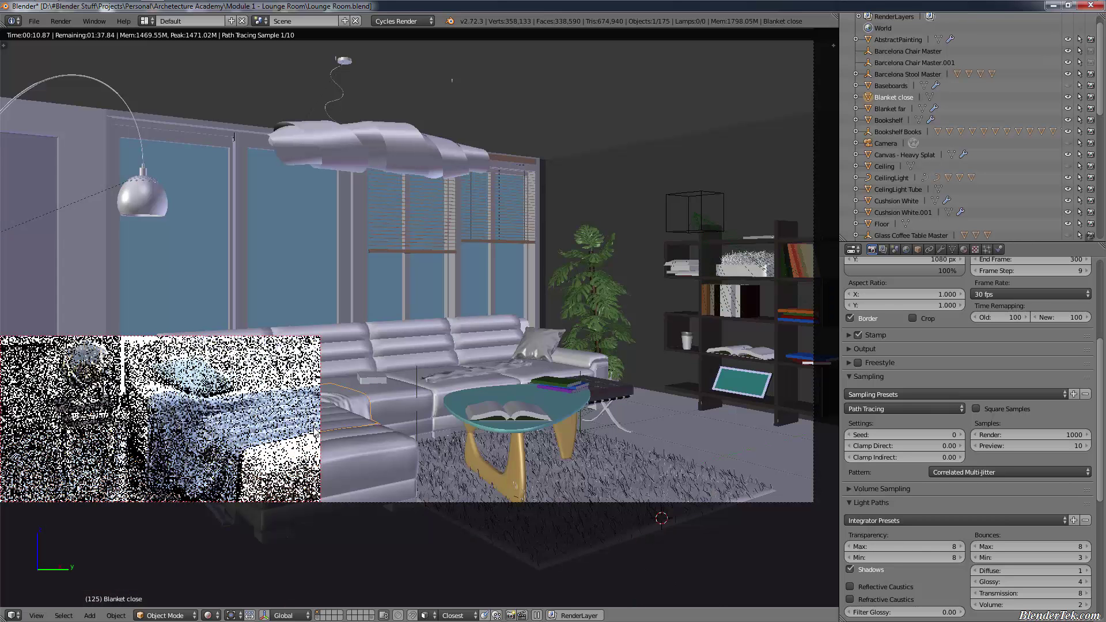
key("ctrl+b")
left_click_drag(459, 321, 171, 519)
left_click_drag(88, 585, 89, 585)
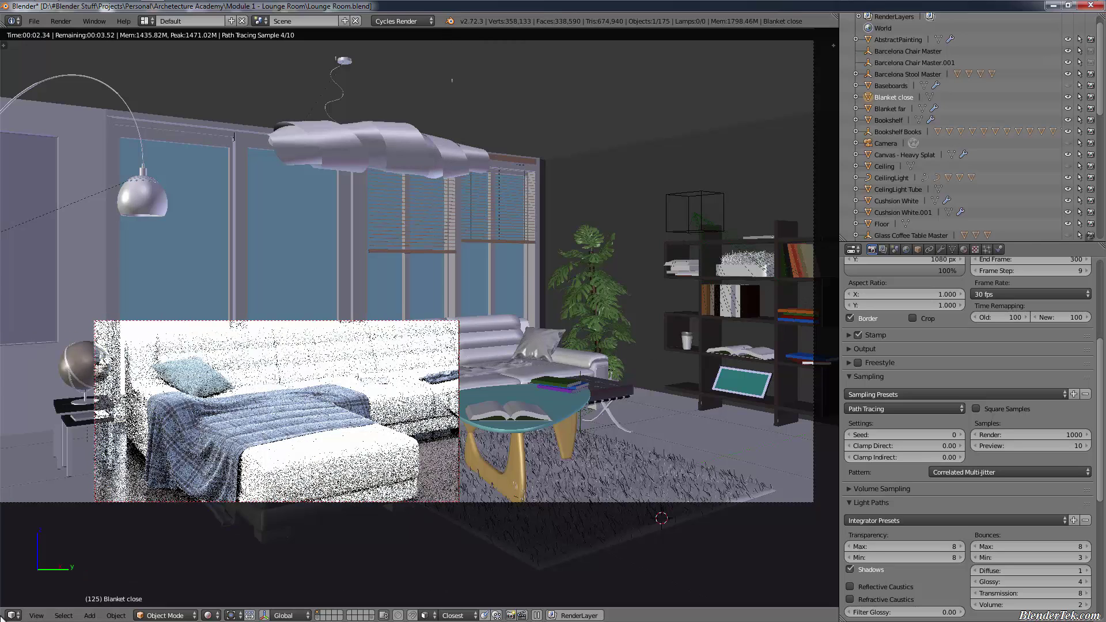
Split the 3D view horizontally, centre the blanket in the upper area, and turn the lower area into a Node Editor showing the Blanket material
left_click_drag(5, 618, 22, 468)
left_click_drag(16, 357, 30, 265)
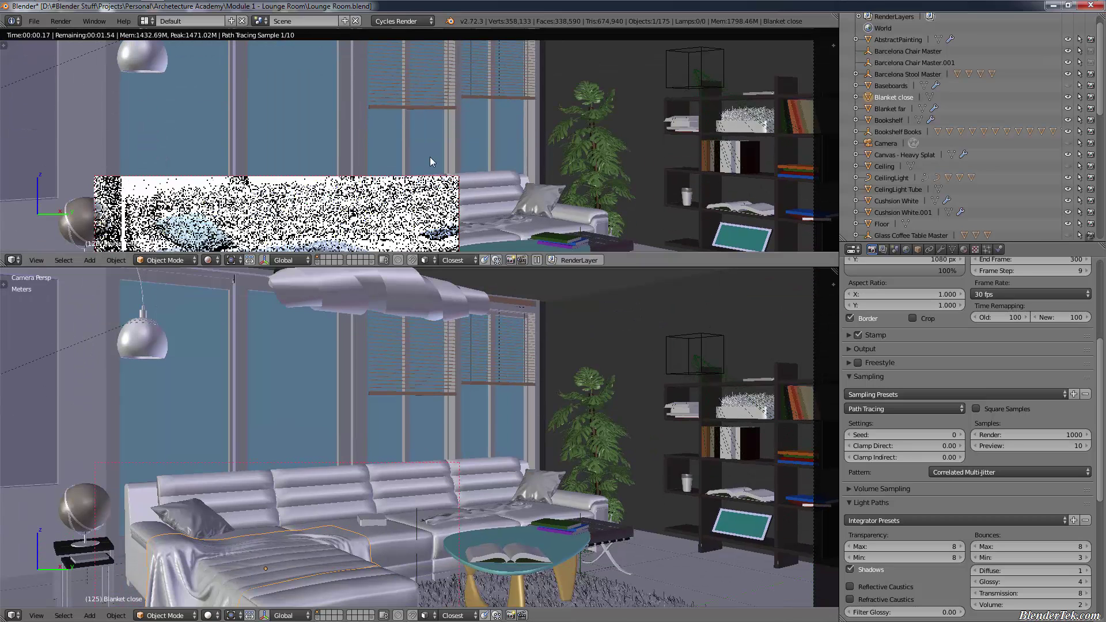
middle_click_drag(551, 92, 654, 227, "shift")
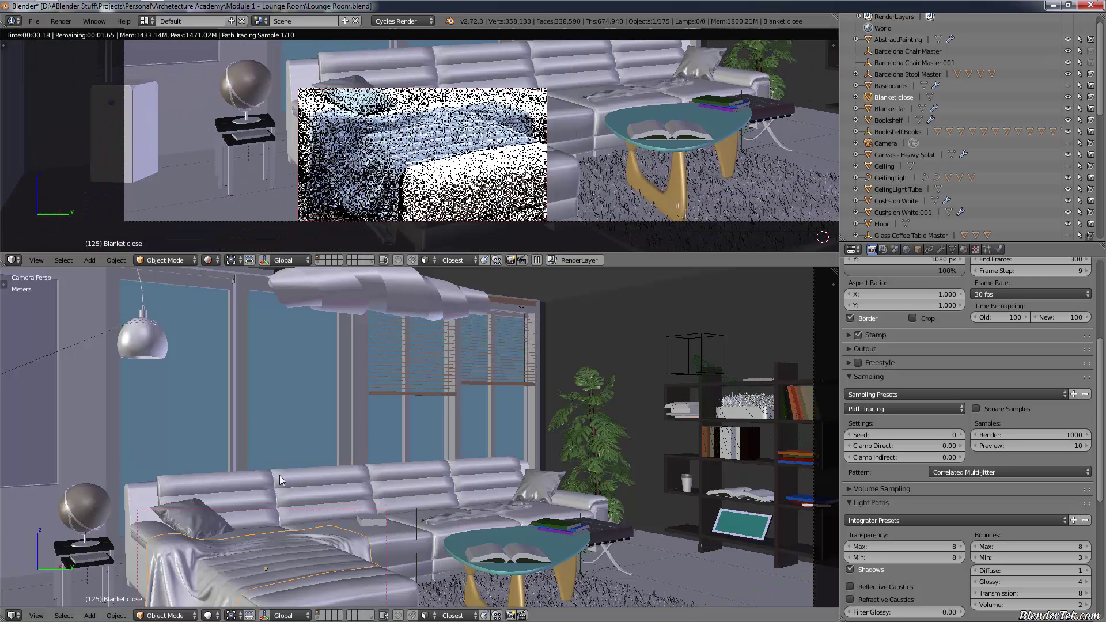
left_click(13, 615)
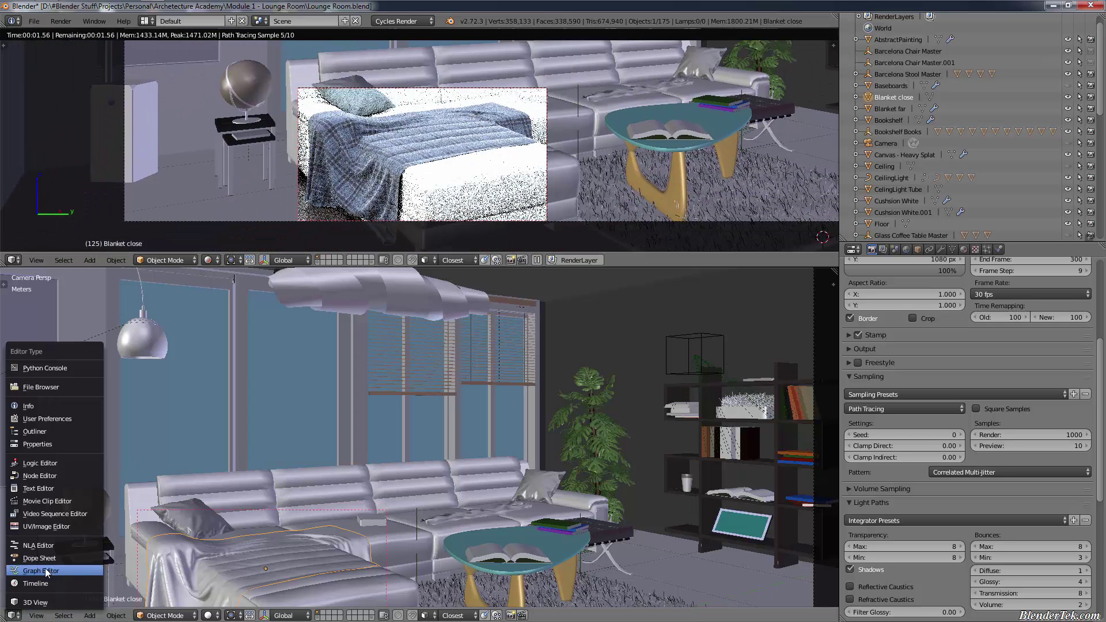
left_click(60, 478)
scroll(562, 503, "down", 6)
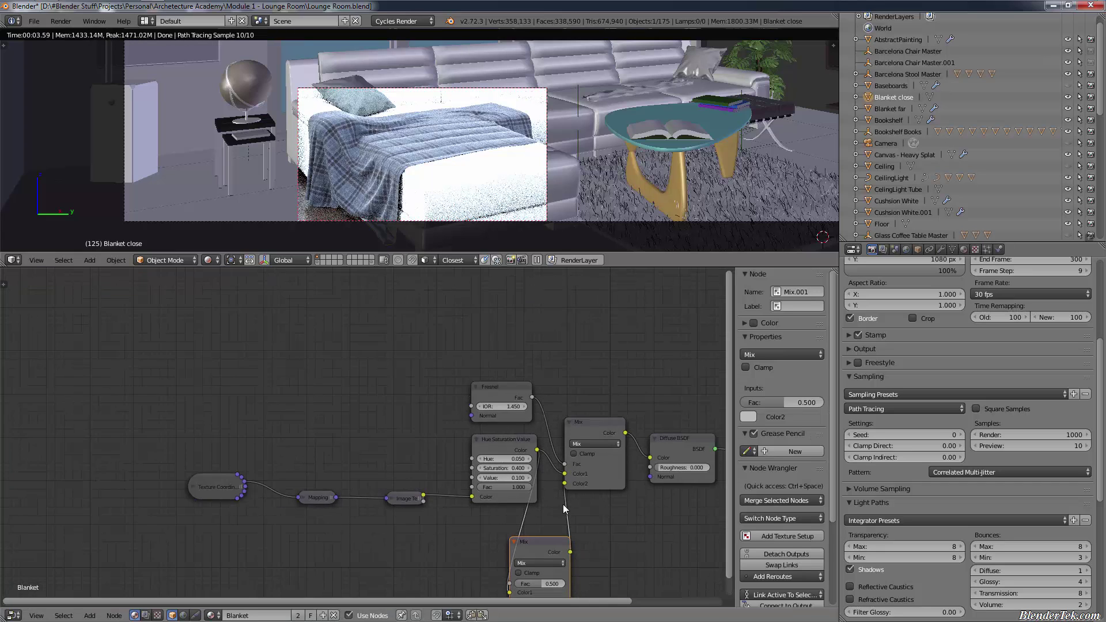
scroll(492, 447, "up", 2)
scroll(483, 455, "up", 3)
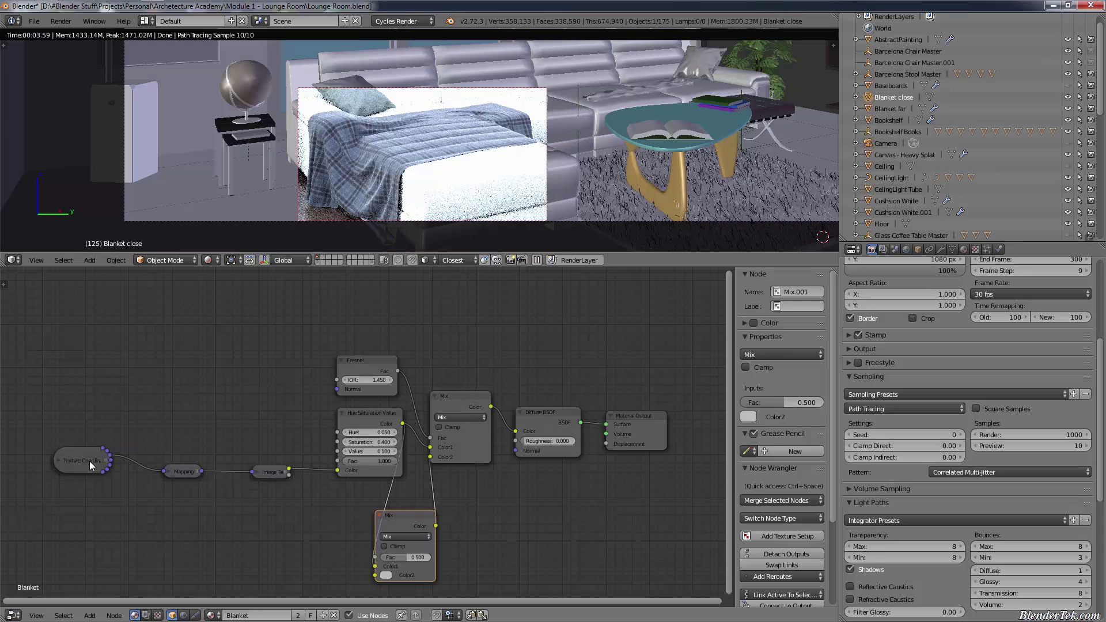
Expand the collapsed Texture Coordinate and Mapping nodes and place them side by side at the start of the node chain
left_click(89, 460)
key("h")
left_click(175, 472)
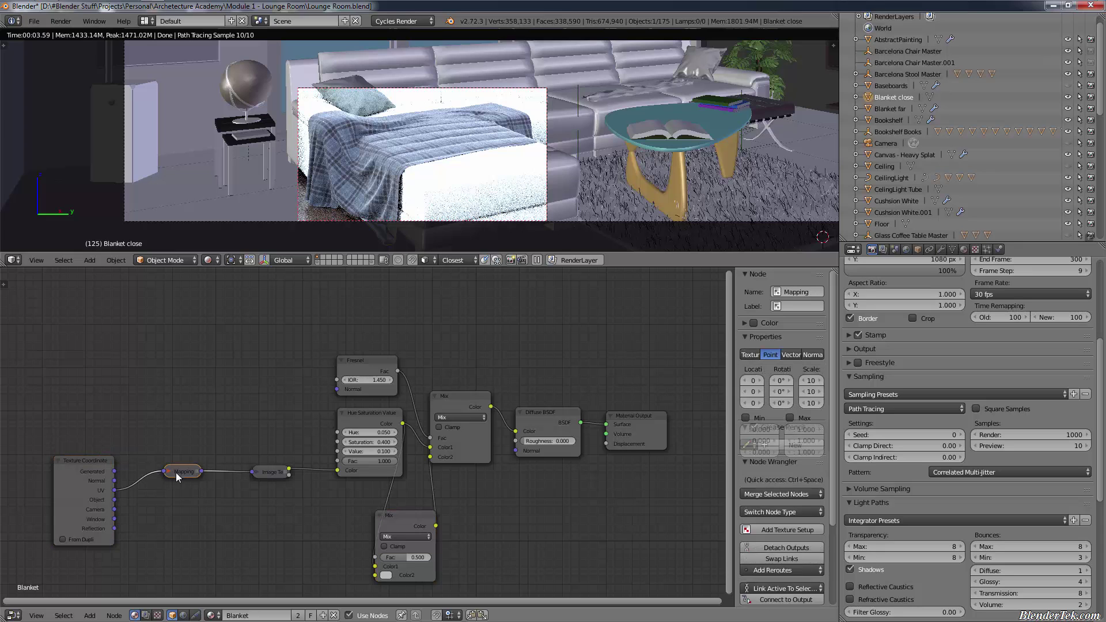
key("h")
left_click_drag(62, 462, 26, 381)
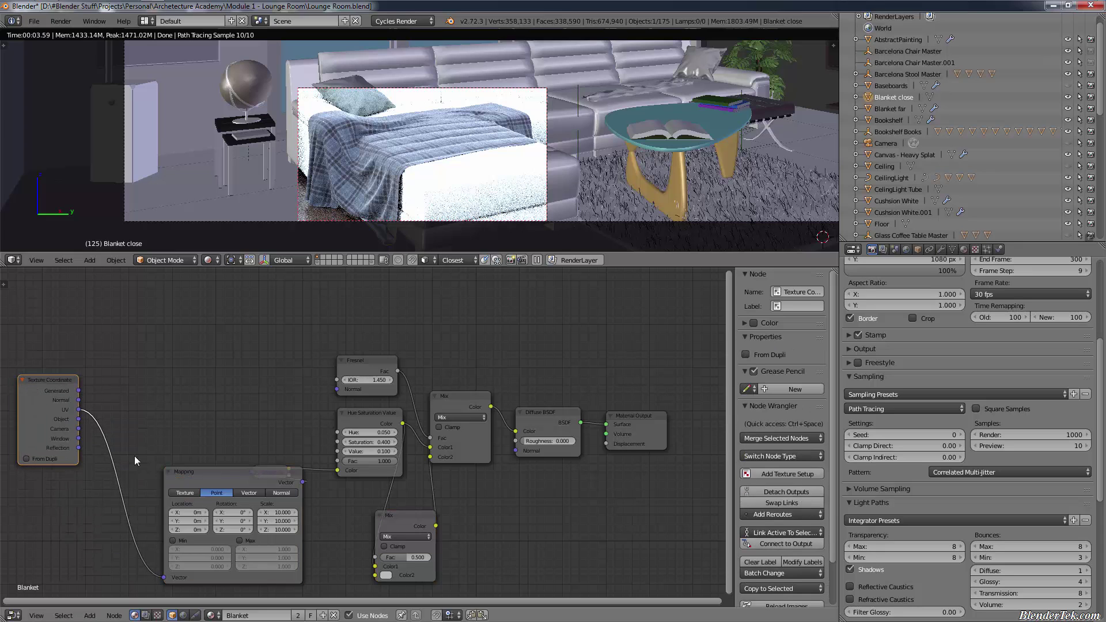
left_click_drag(254, 475, 165, 378)
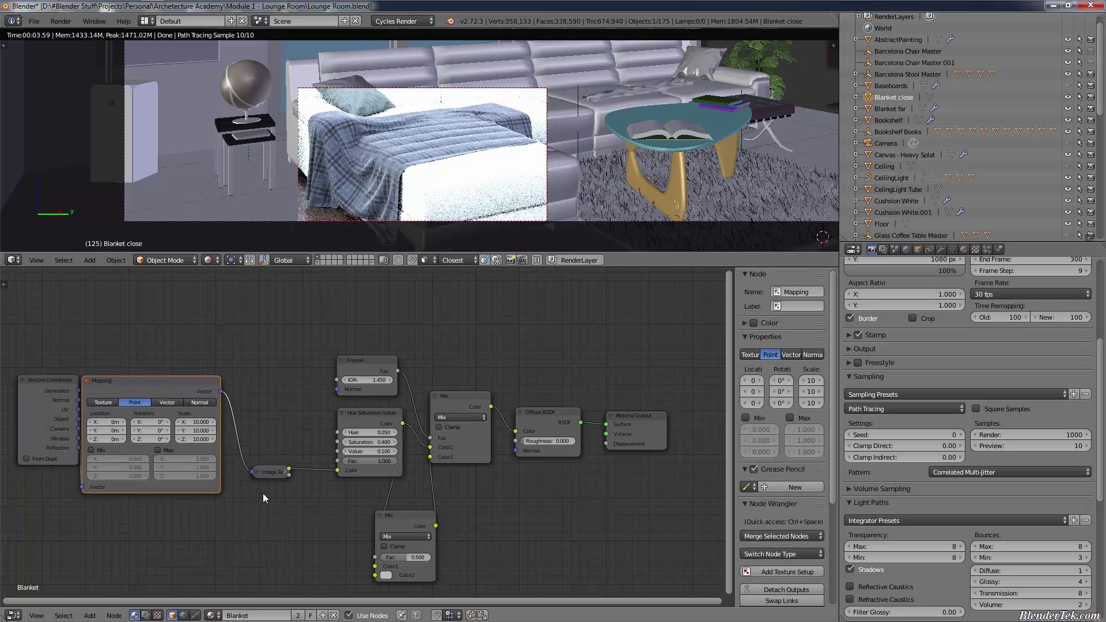
Add a Bump node below the Hue Saturation Value node and wire it from the Image Texture to the Diffuse BSDF's Normal input
key("shift+a")
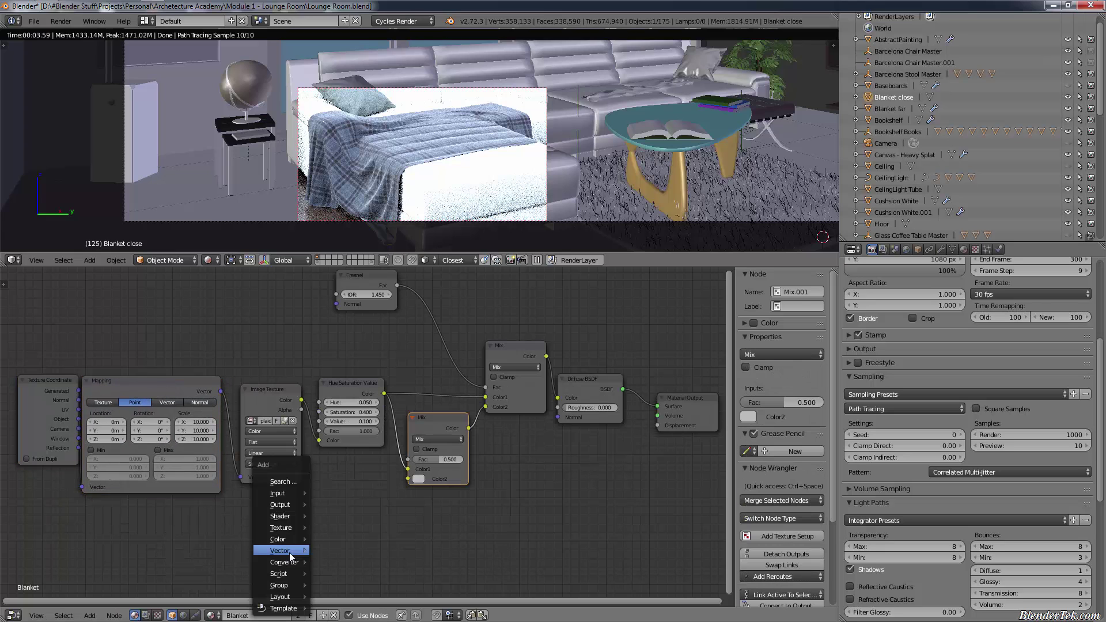
mouse_move(289, 552)
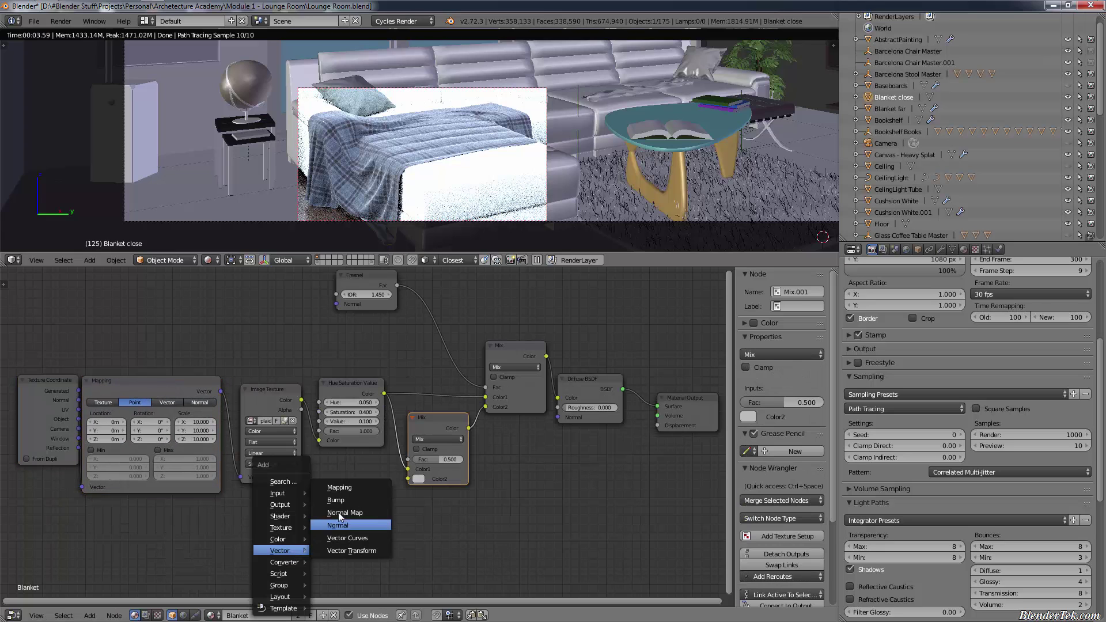
left_click(345, 499)
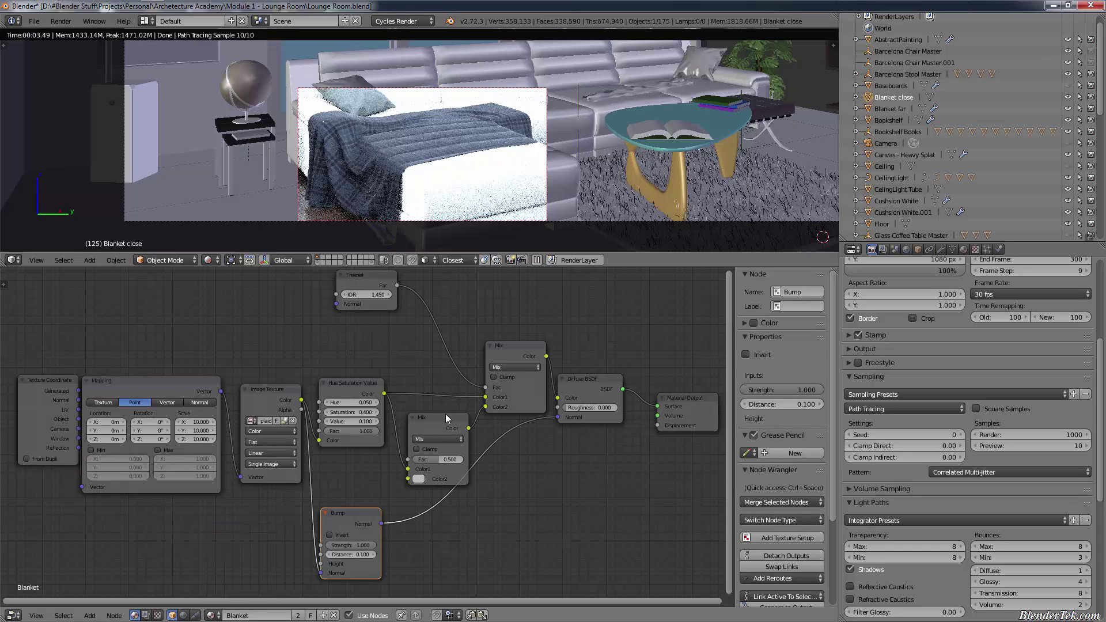
Move the lower Mix node closer to Hue Saturation Value and shift the Texture Coordinate node slightly away from Mapping
left_click(444, 417)
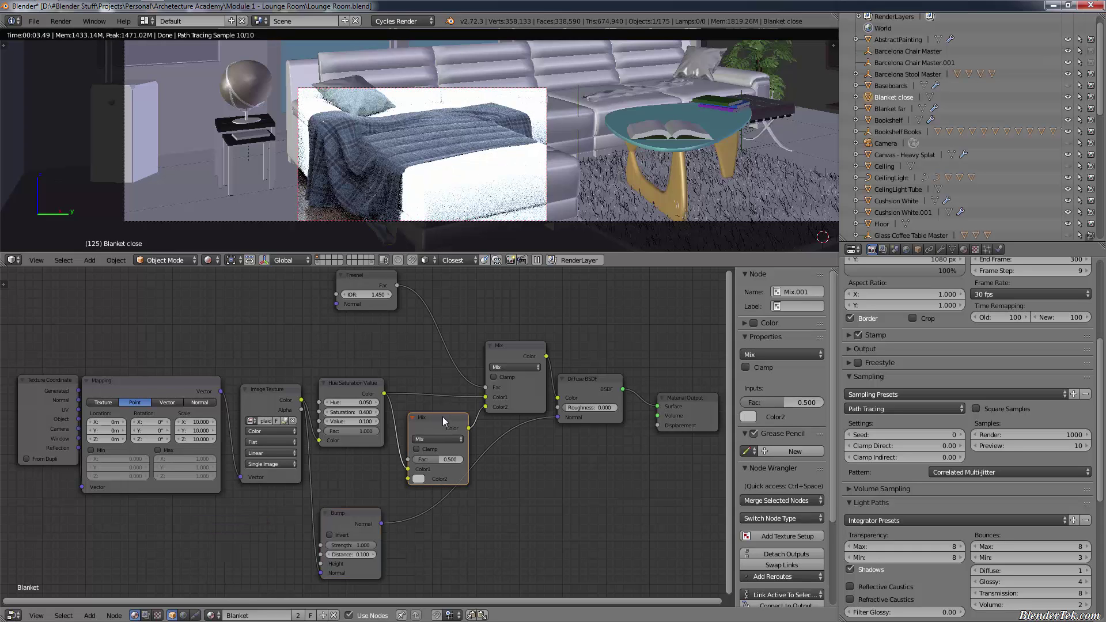
left_click_drag(442, 416, 435, 402)
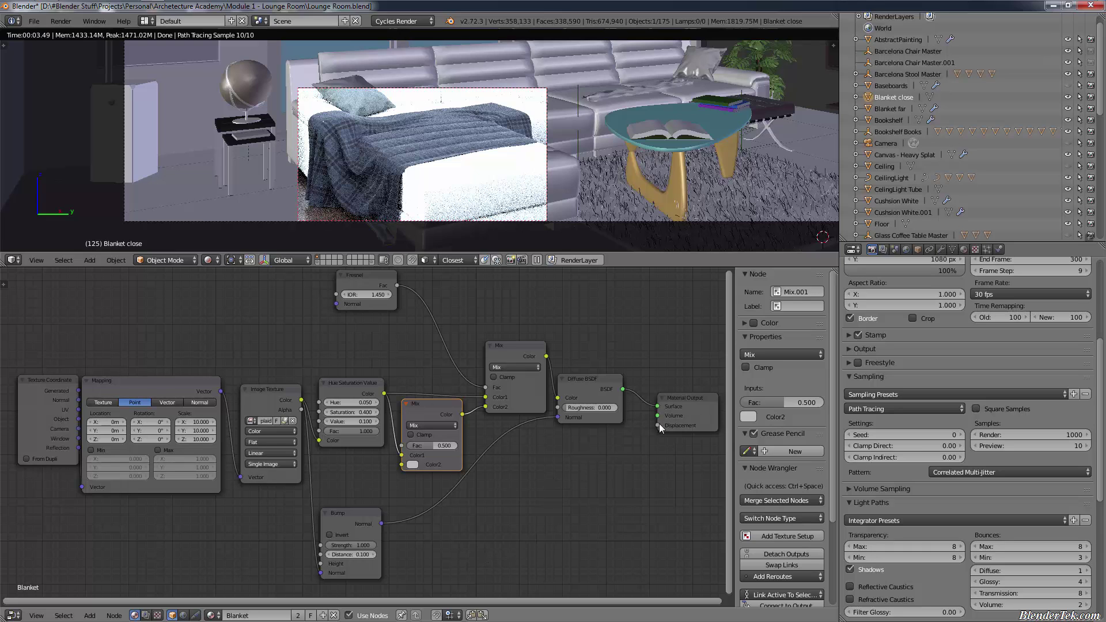
left_click(36, 396)
left_click_drag(41, 382, 30, 385)
Fit all the Blanket nodes in view and enlarge the Node Editor in height and width
key("Home")
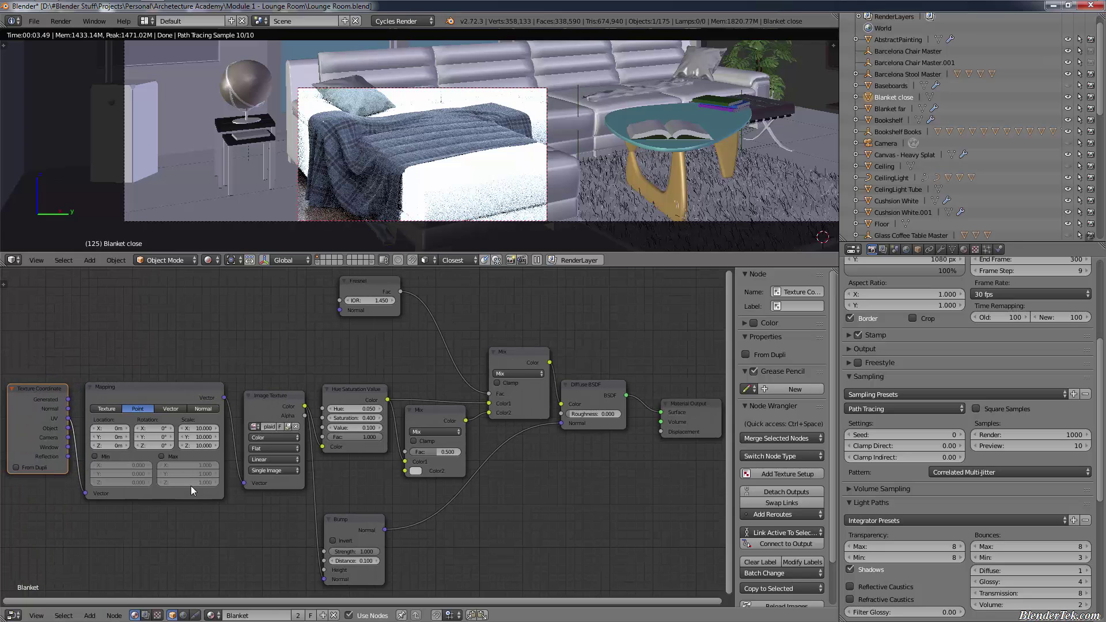
middle_click_drag(188, 488, 216, 463)
key("Home")
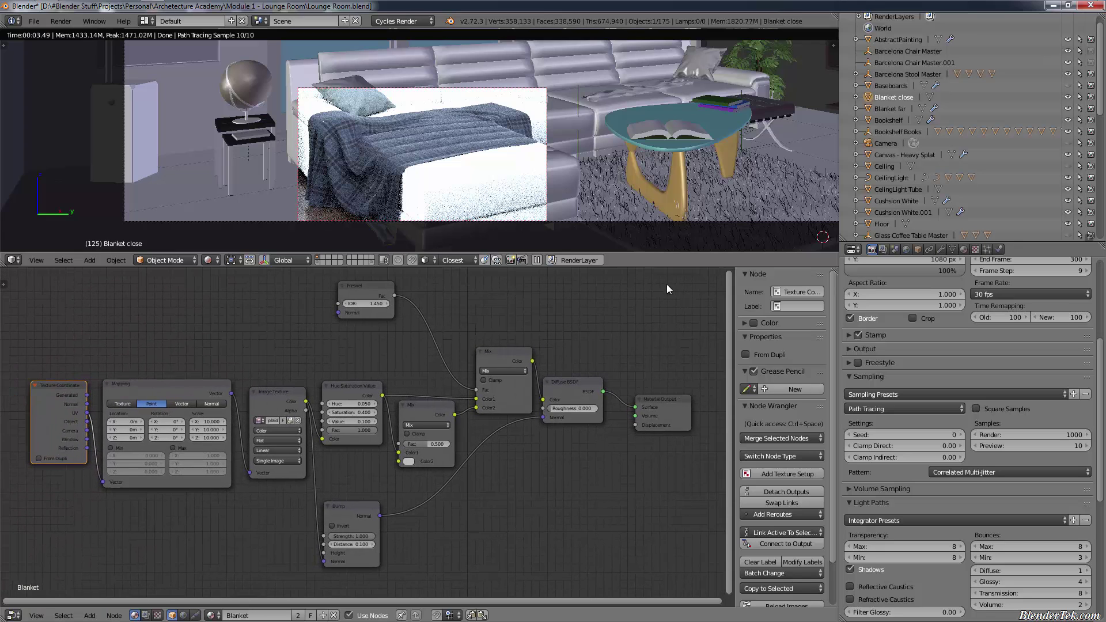
left_click_drag(683, 266, 686, 183)
left_click_drag(838, 282, 1087, 284)
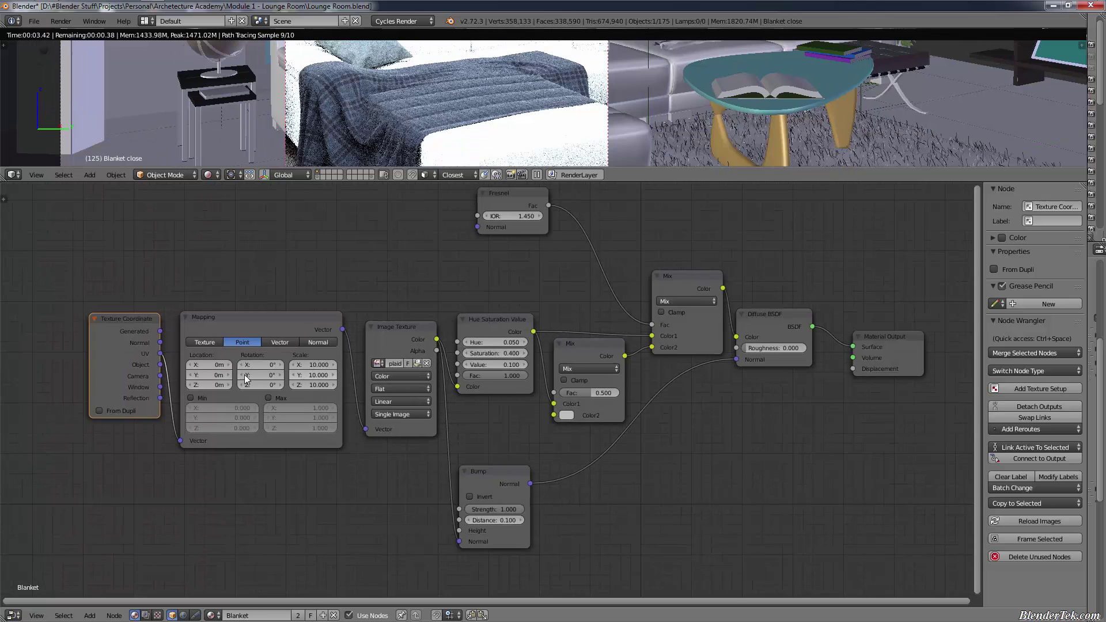
Move the Texture Coordinate, Mapping and Image Texture nodes into a separate row away from the Hue Saturation Value node
key("g")
left_click(959, 322)
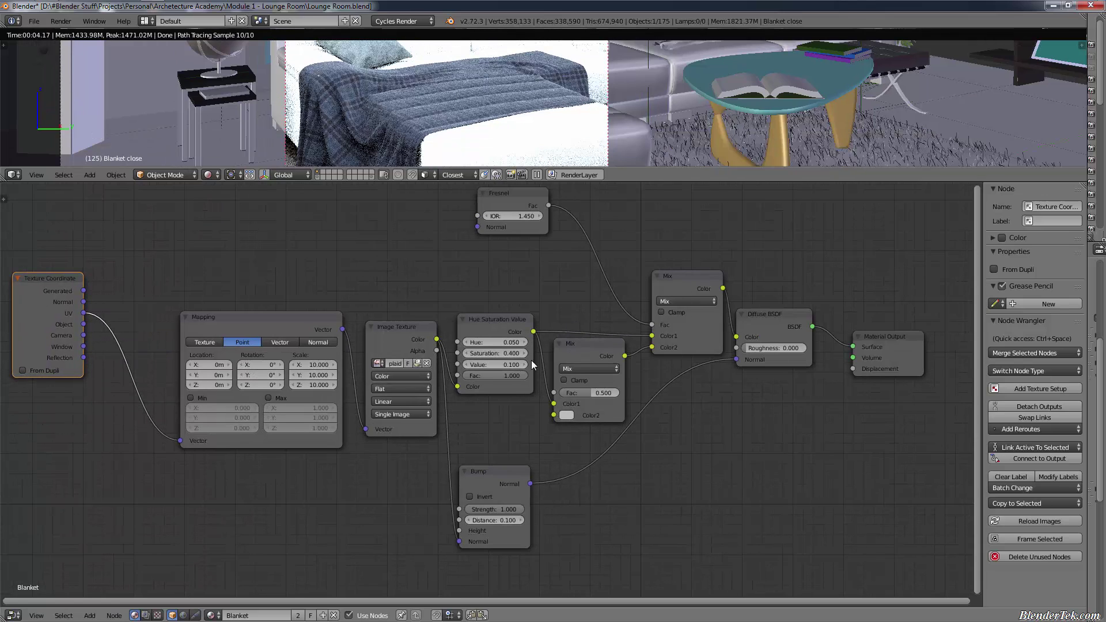
left_click(232, 332)
key("g")
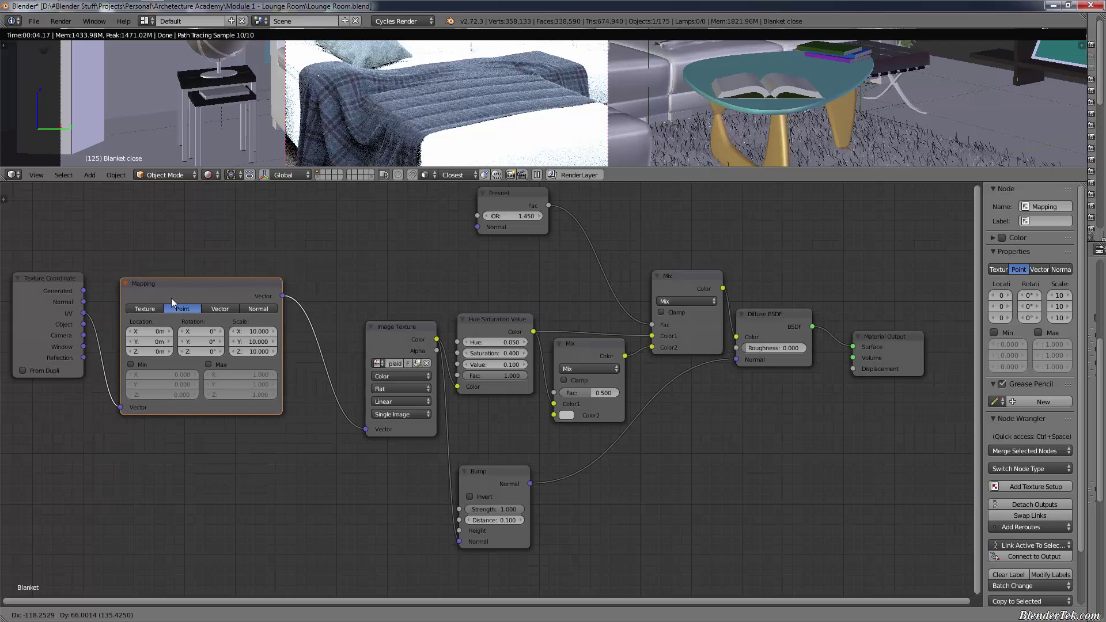
left_click(154, 295)
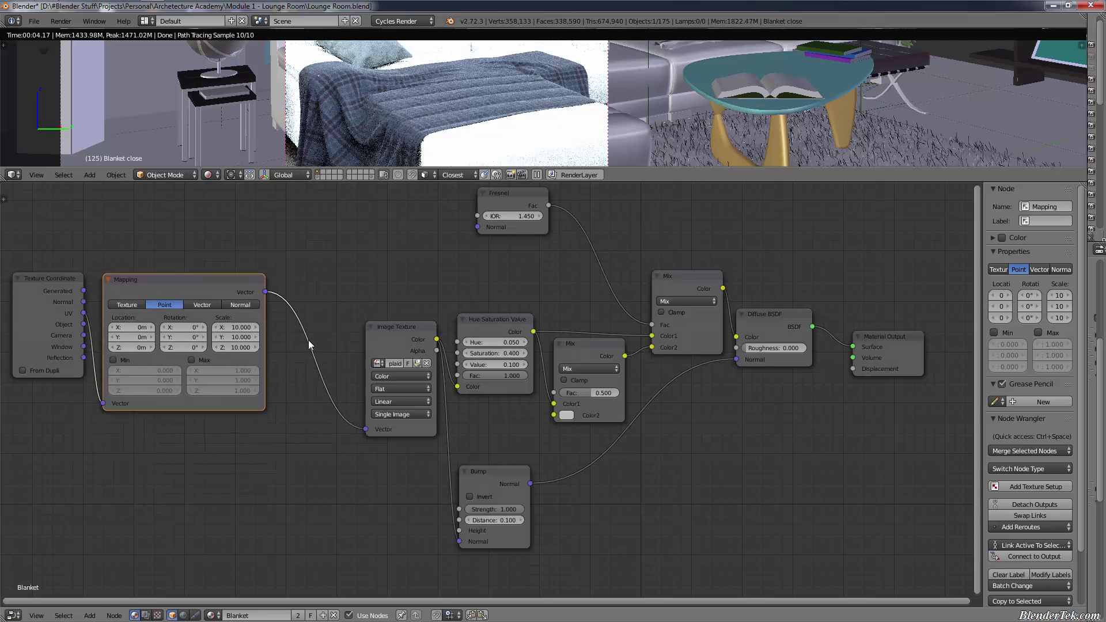
left_click(390, 339)
key("g")
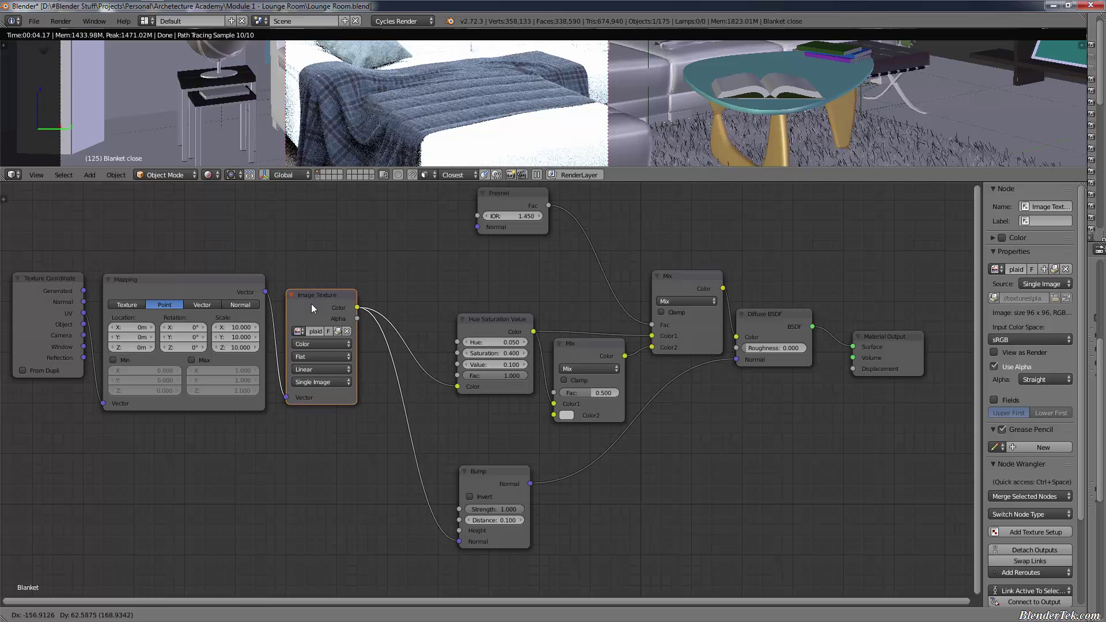
left_click(314, 299)
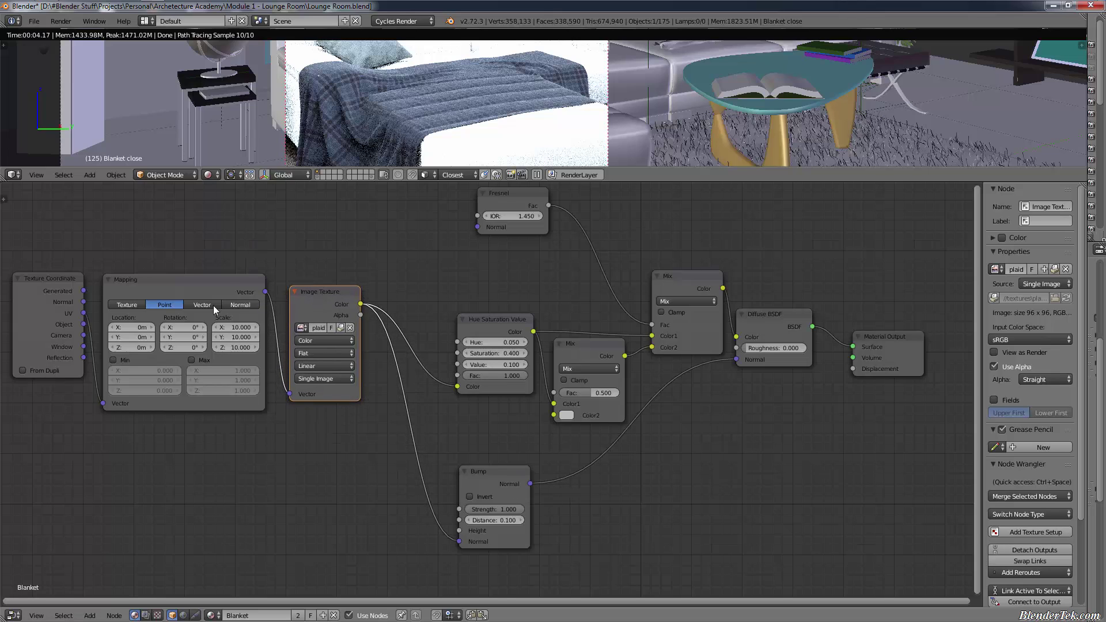
Enclose the Texture Coordinate, Mapping and Image Texture nodes in one frame using Node Wrangler's Frame Selected
left_click_drag(392, 218, 12, 469)
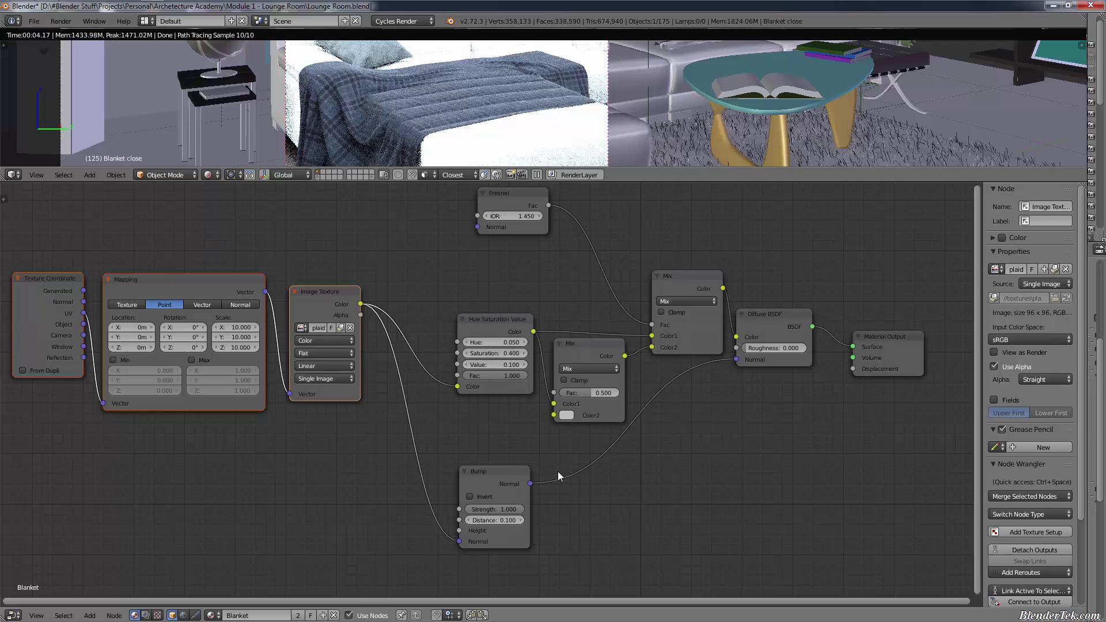
scroll(1009, 435, "down", 5)
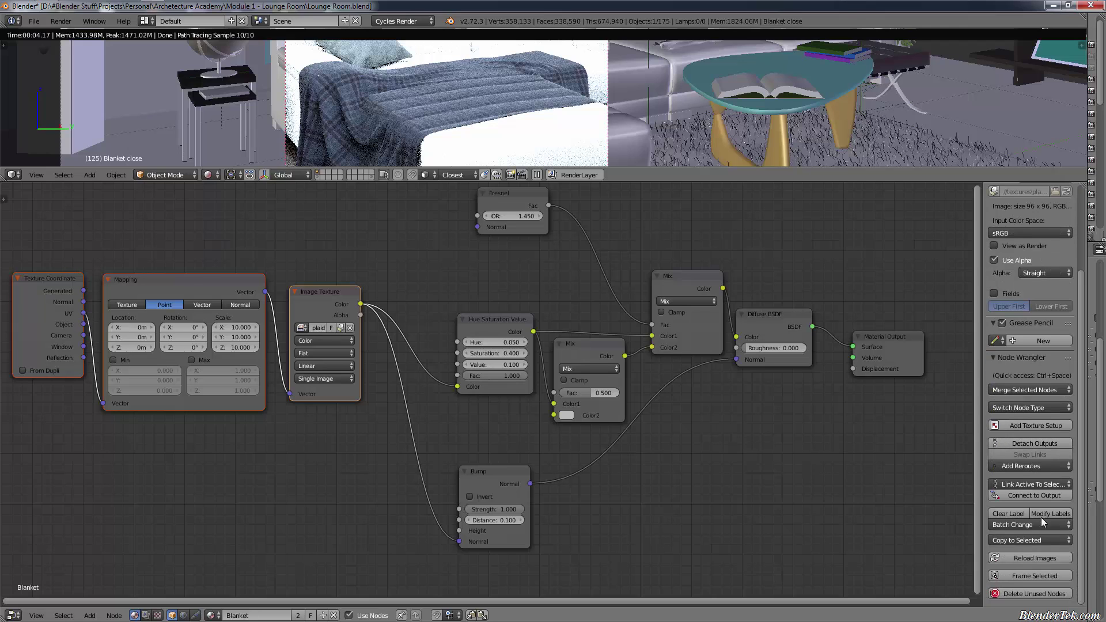
left_click(1057, 577)
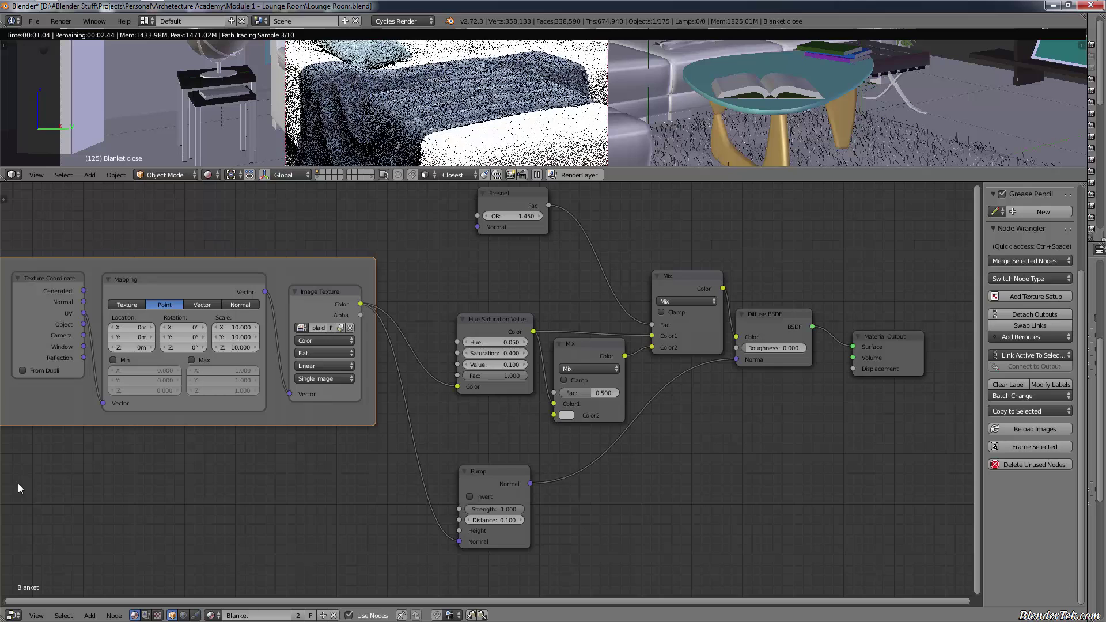
middle_click_drag(309, 490, 323, 512)
Open the frame's custom color settings and change its color to a muted yellow
scroll(1057, 407, "up", 5)
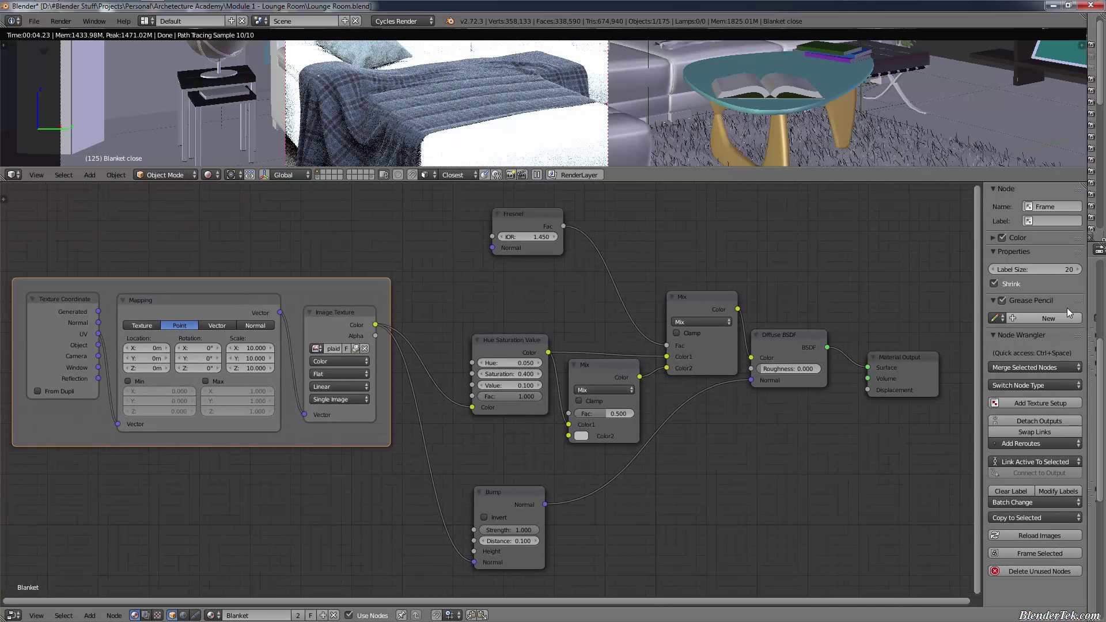
left_click(995, 237)
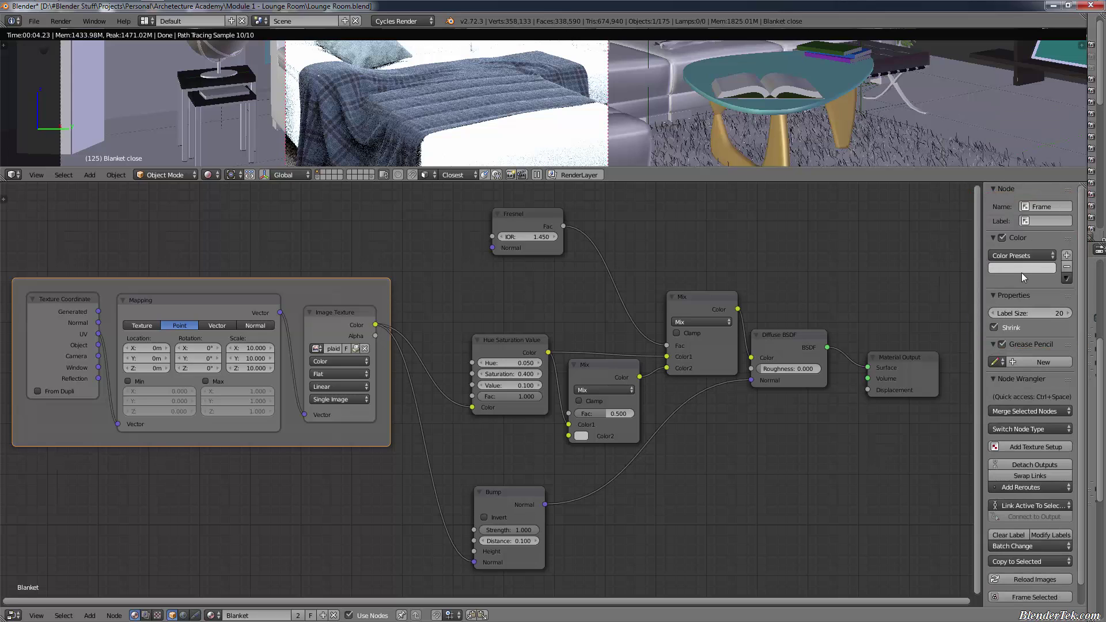
left_click(1020, 268)
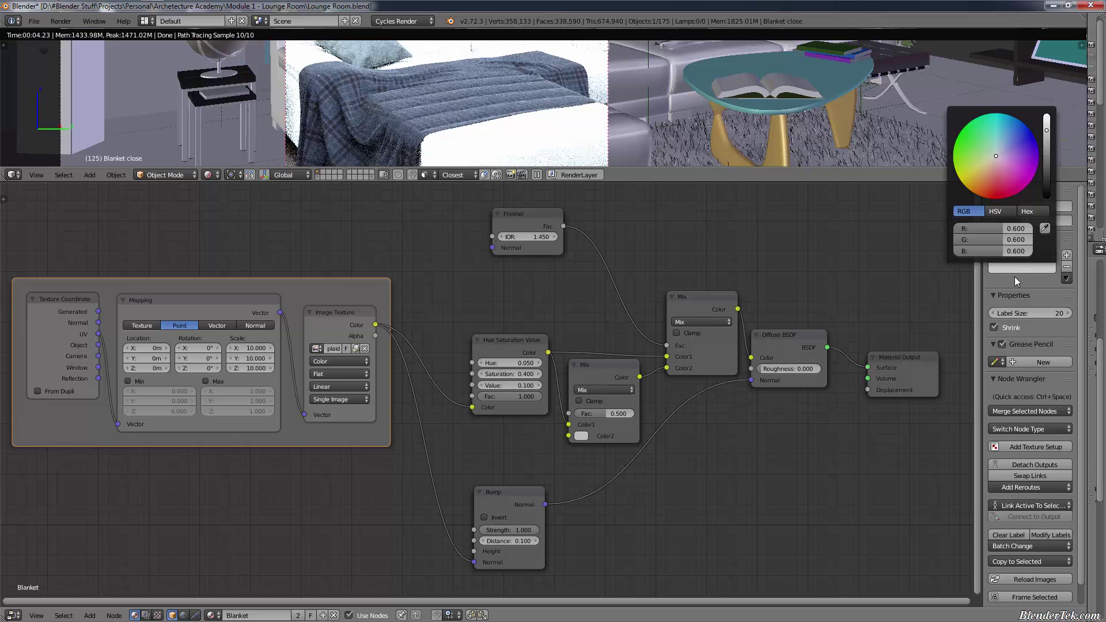
left_click(1014, 276)
left_click(1014, 269)
mouse_move(985, 160)
left_mouse_down()
mouse_move(975, 174)
mouse_move(983, 166)
left_mouse_up()
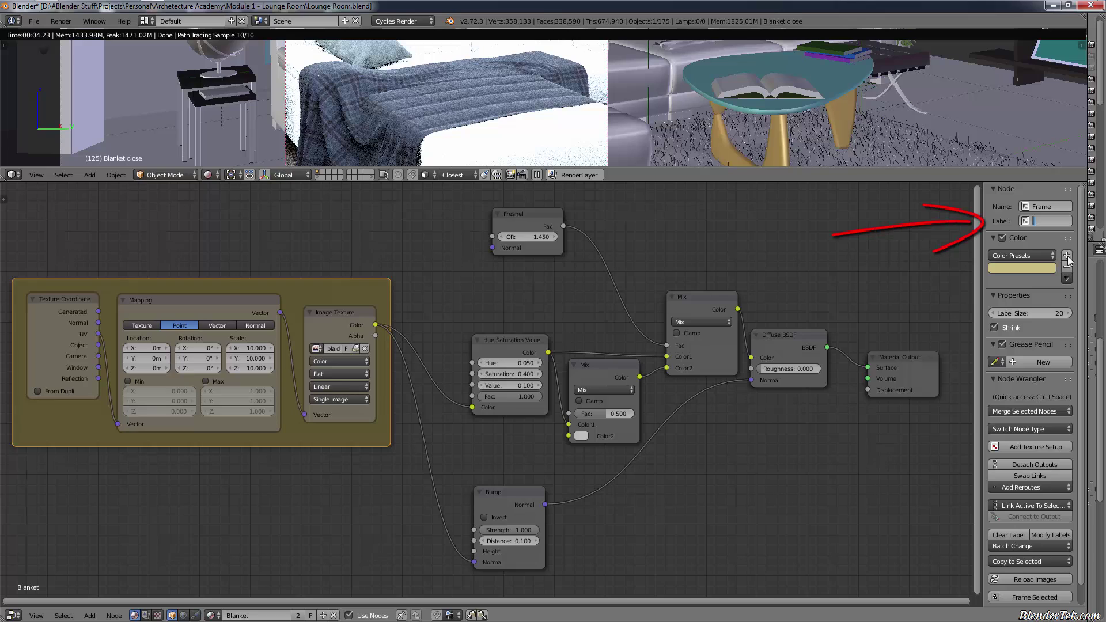
Label the yellow frame "Image Texture Setup" and extend the label to "DIFF Image Texture Setup"
type("Image Texture Setup")
key("Return")
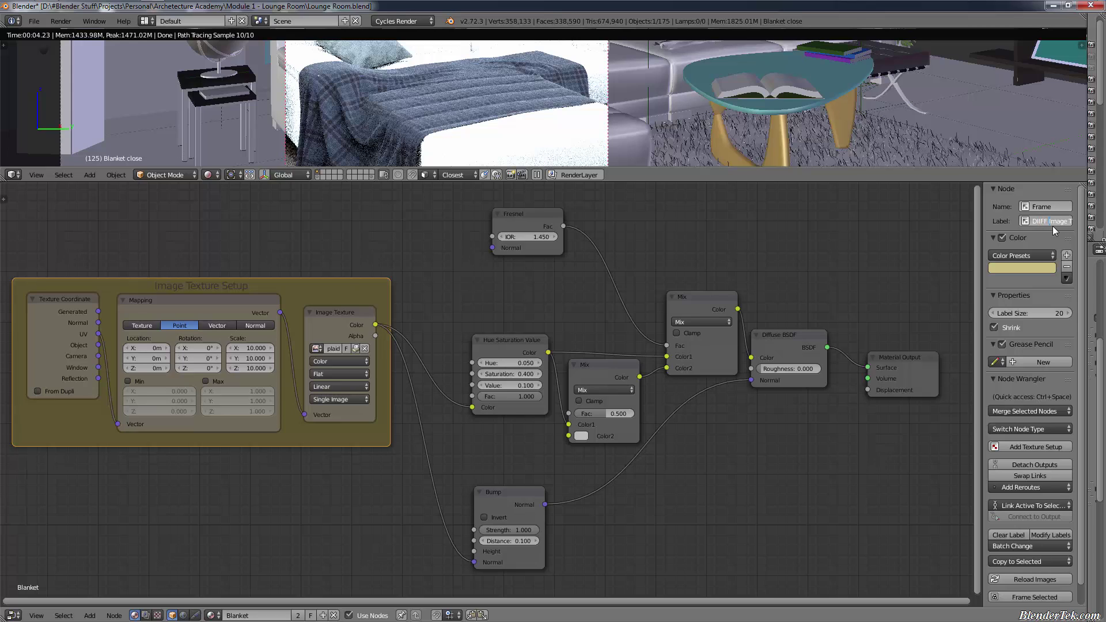
key("Return")
key("Return")
type("F")
key("Return")
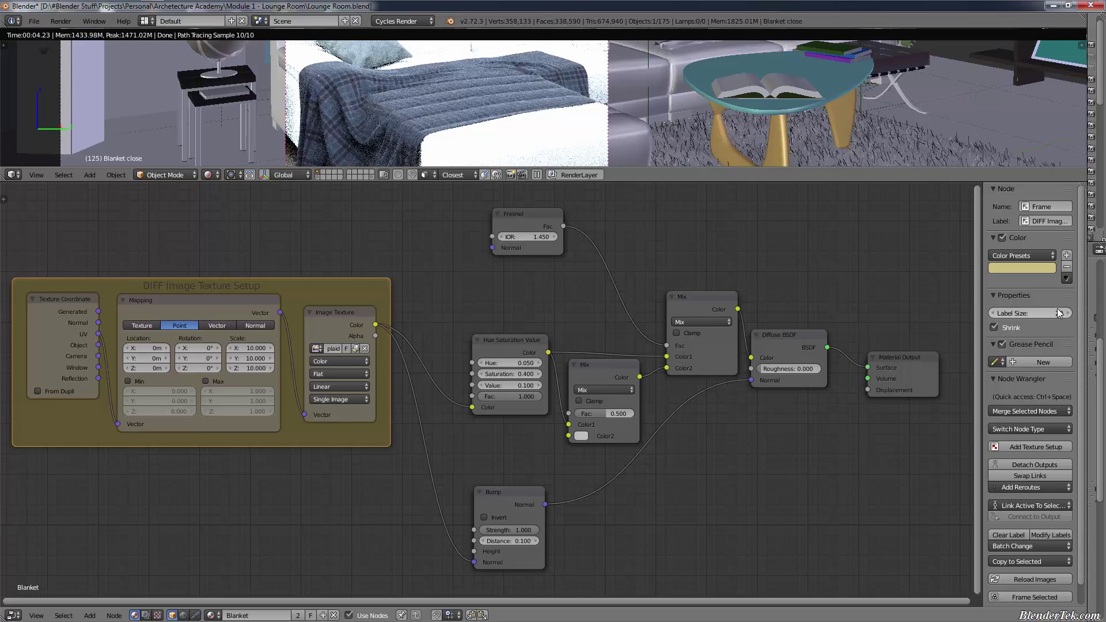
mouse_move(1046, 310)
left_mouse_down()
mouse_move(1037, 315)
mouse_move(1052, 313)
left_mouse_up()
Label the Mapping node with Modify Labels, adding "DIFF Texture" to the beginning and "Node" to the end
left_click(189, 313)
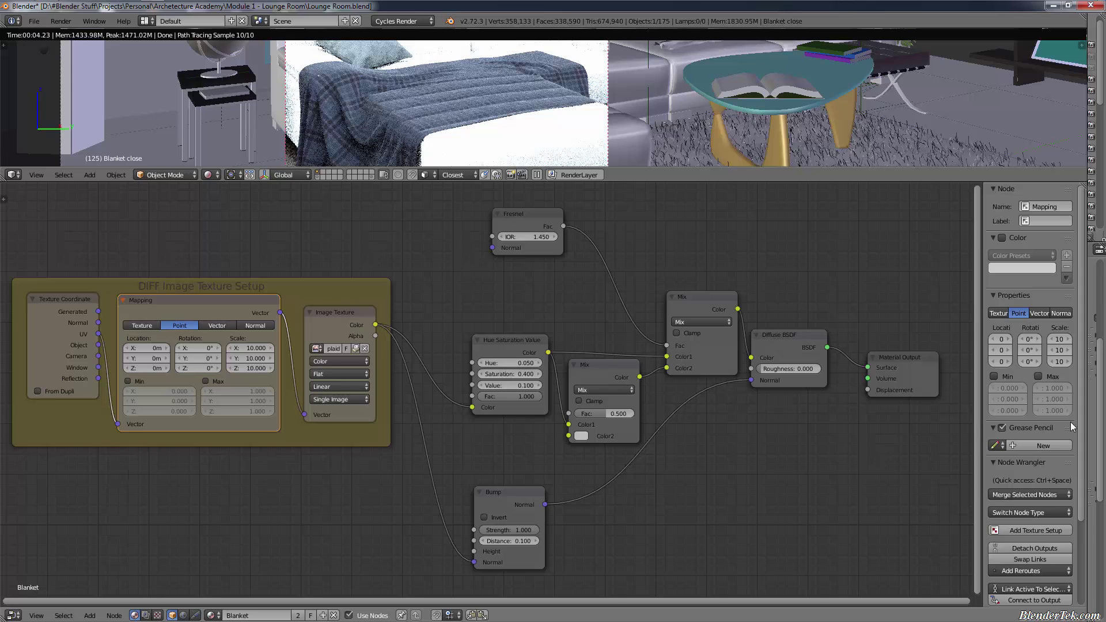
scroll(1053, 434, "down", 5)
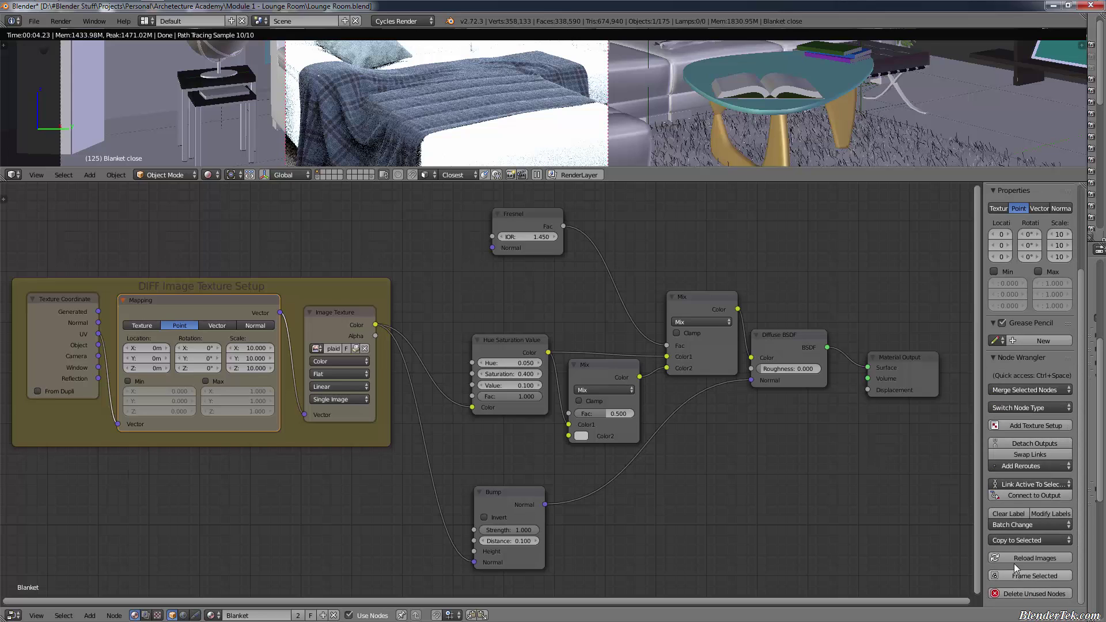
left_click(1052, 511)
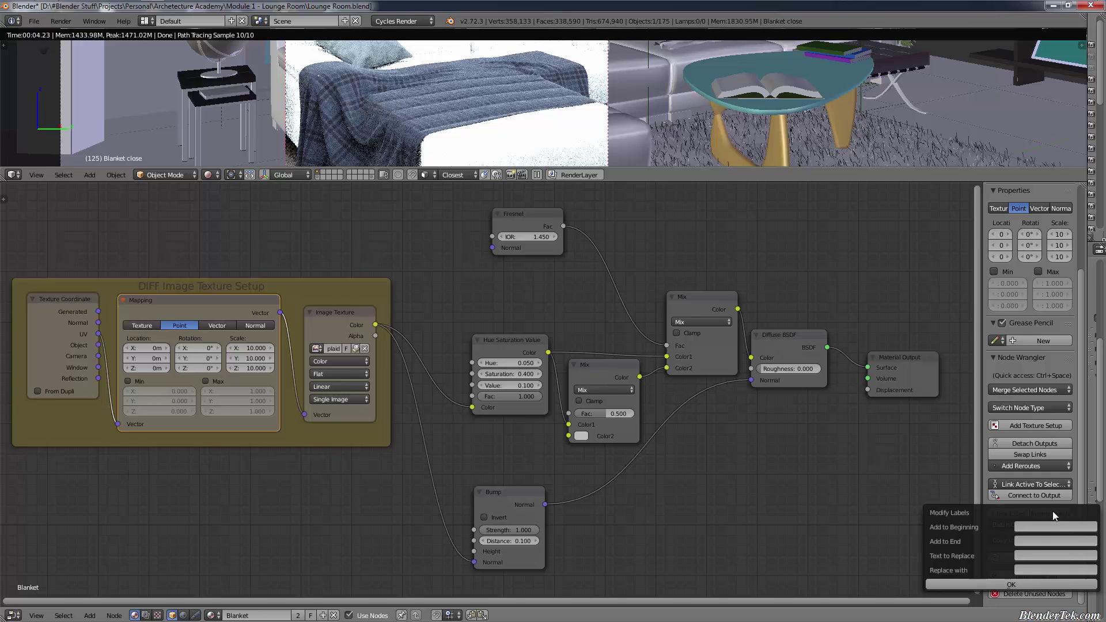
left_click(1033, 527)
type("DIFF Texture")
left_click(1034, 539)
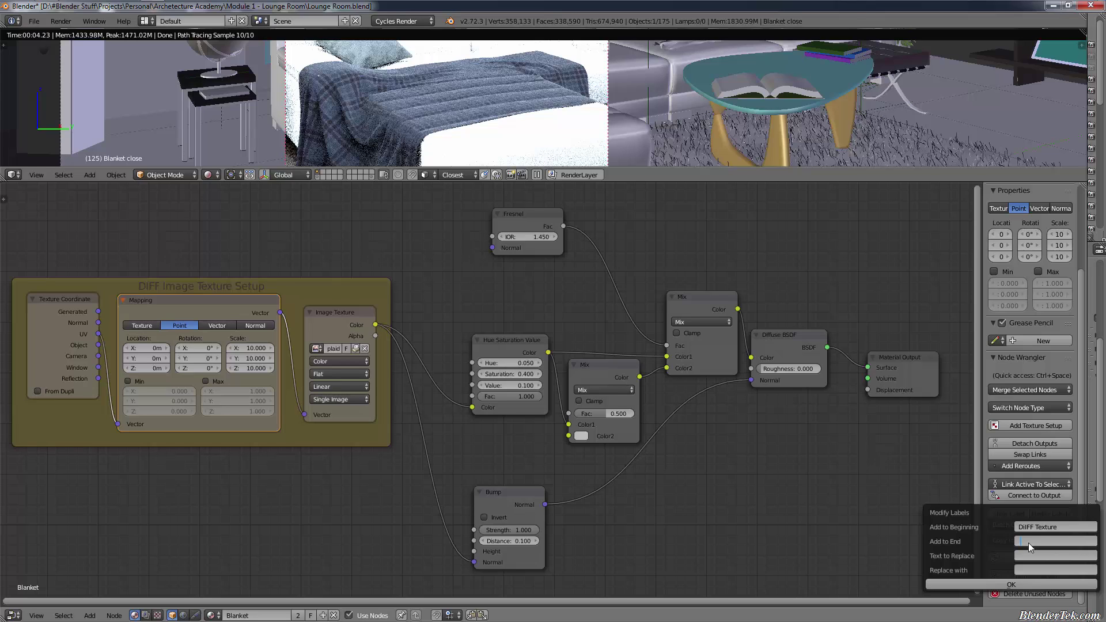
left_click(1069, 525)
left_click(1014, 585)
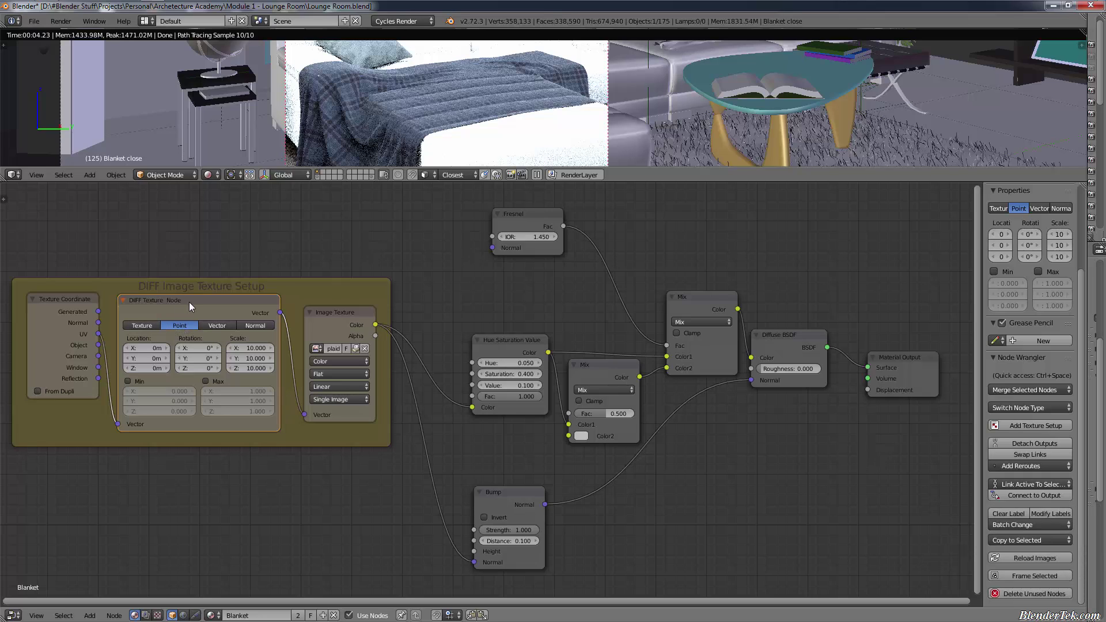
left_click(1049, 507)
left_click(1041, 531)
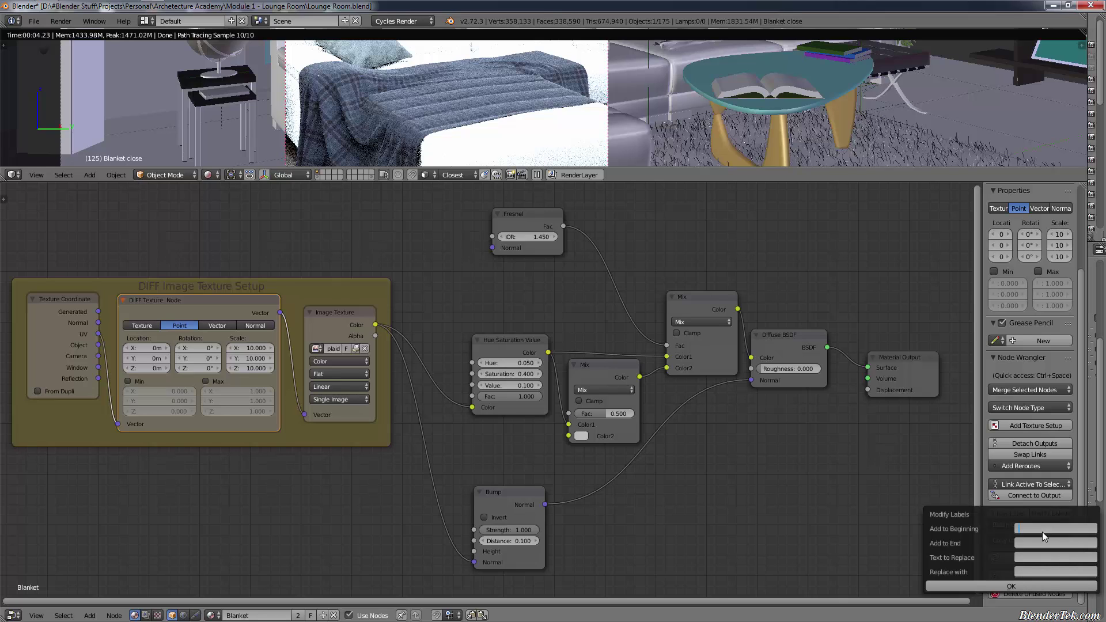
left_click(1025, 584)
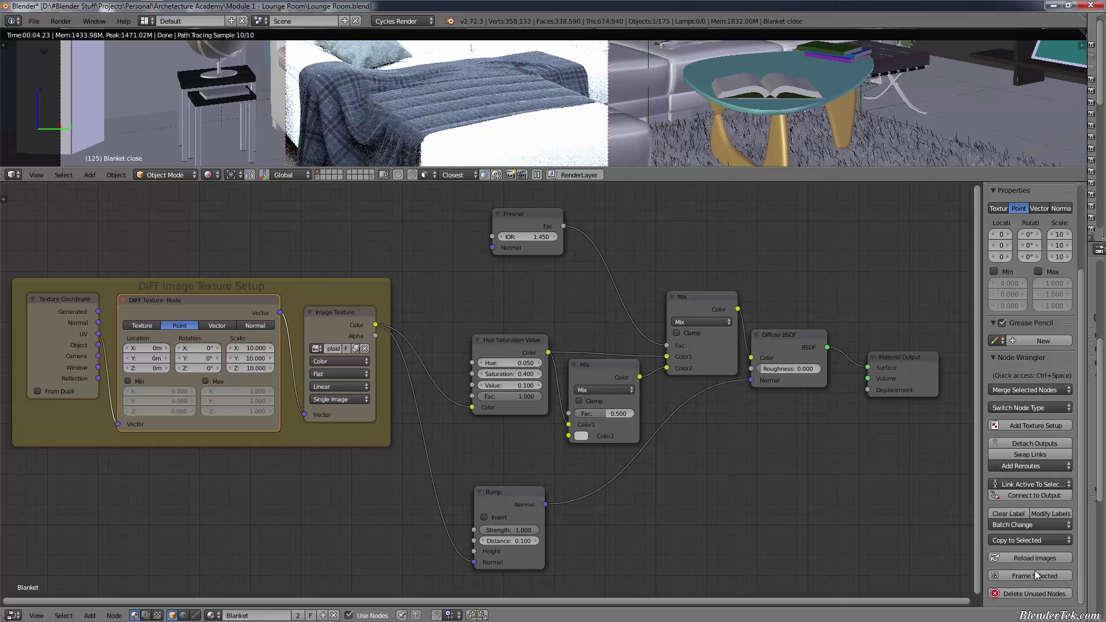
Clear the Mapping node's label and relabel the node "DIFF Texture Mapping" with Modify Labels
left_click(1019, 516)
left_click(1050, 513)
left_click(1045, 529)
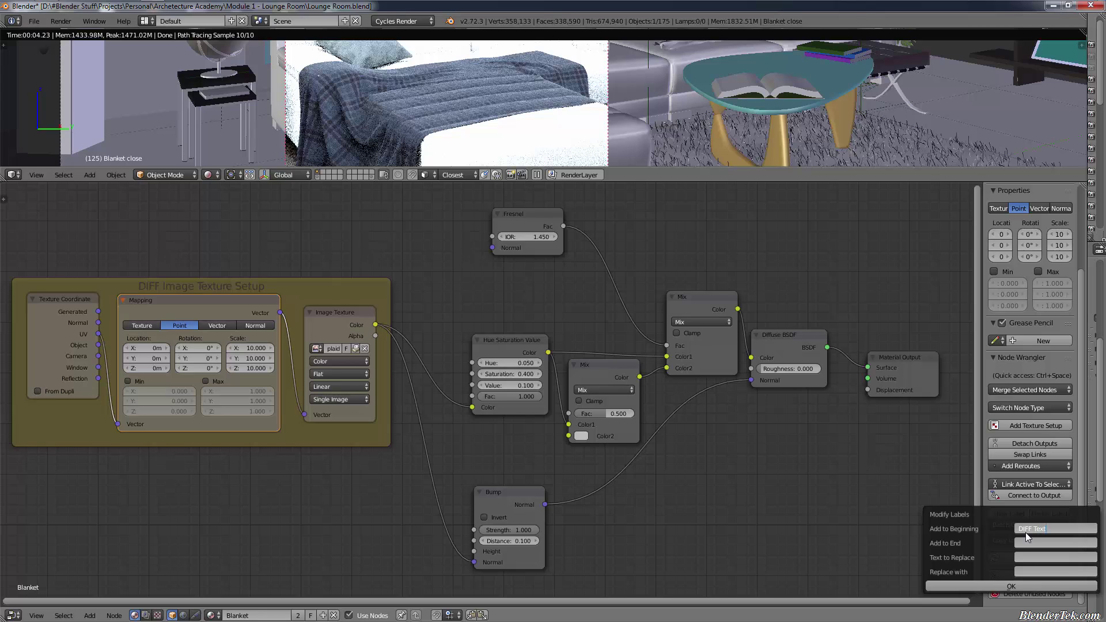
type("DIFF Texture Mapping")
left_click(1029, 583)
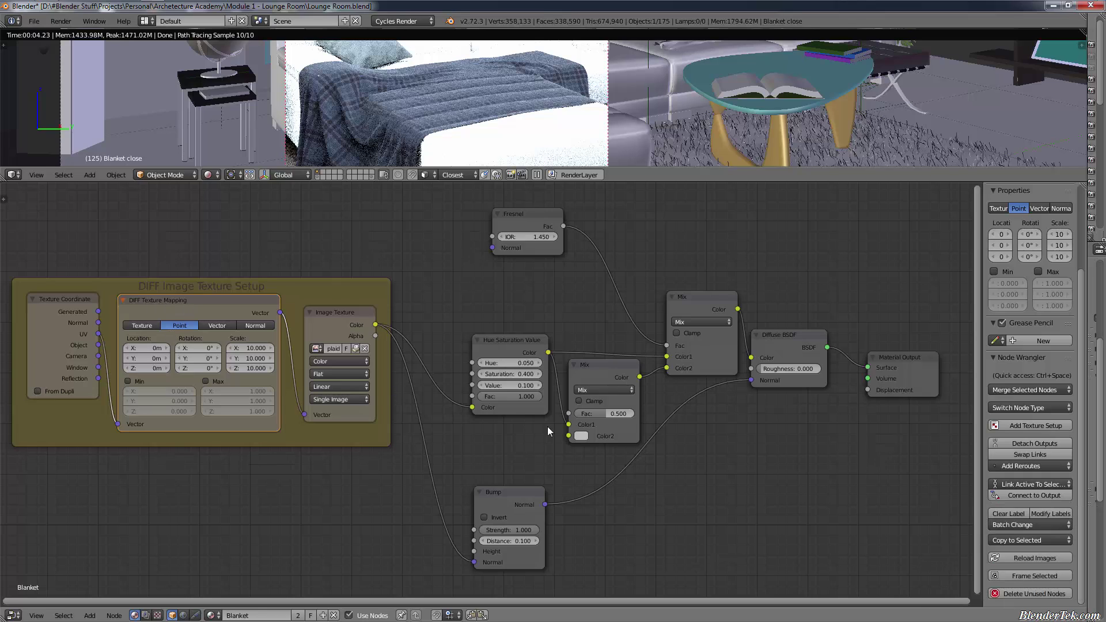
Append "Node" to the Mapping node's label and prefix it with "#1 -" using Modify Labels
left_click(1050, 513)
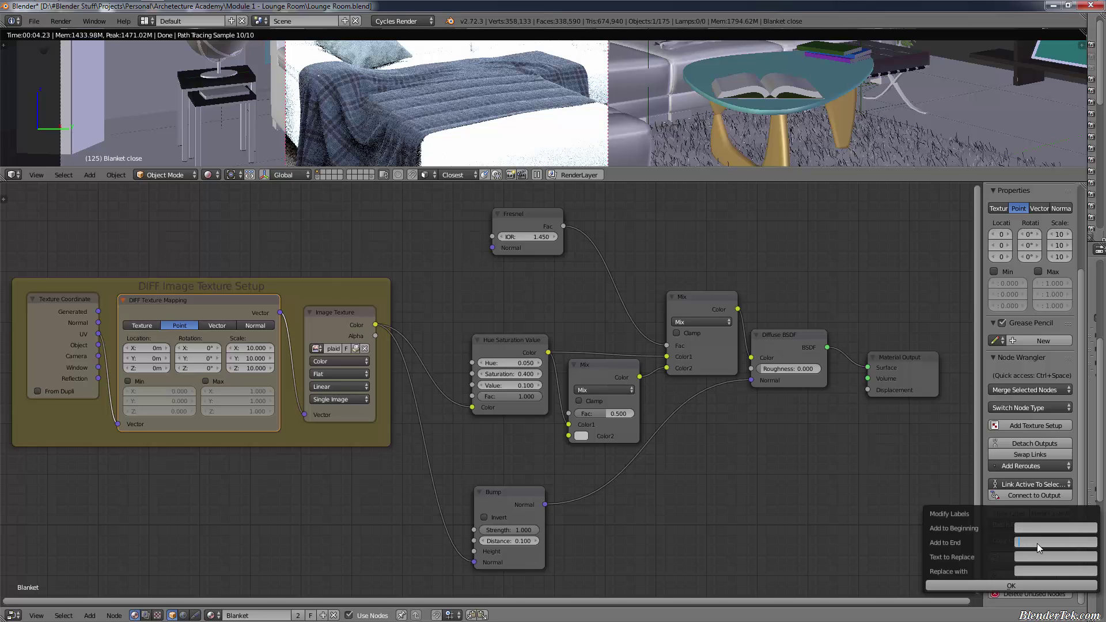
type("Node")
key("Return")
left_click(1012, 592)
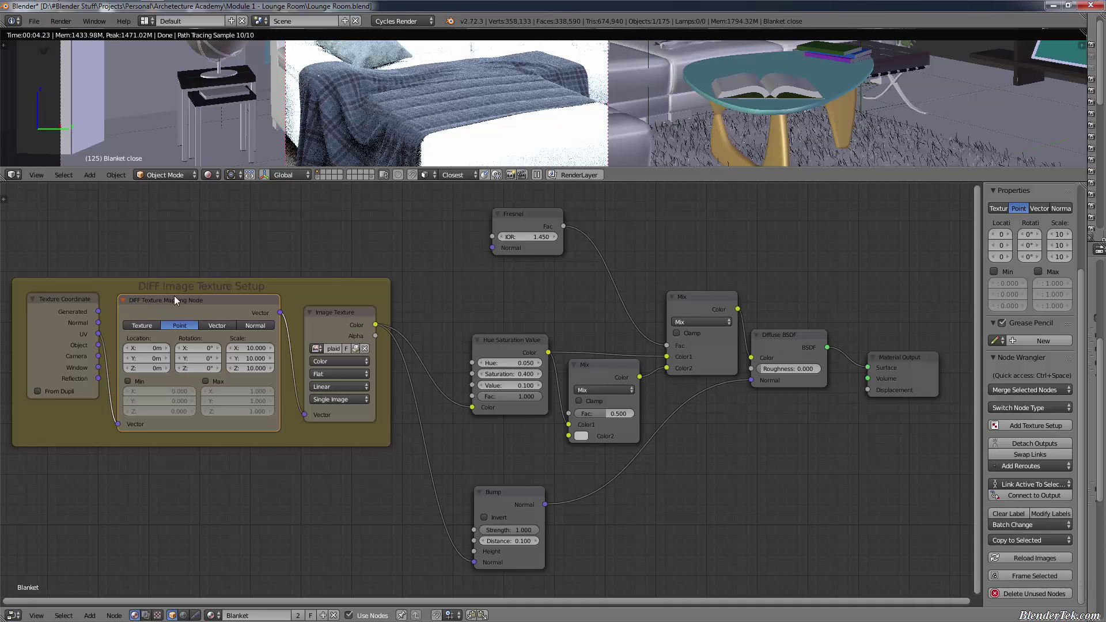
left_click(1046, 513)
left_click(1060, 521)
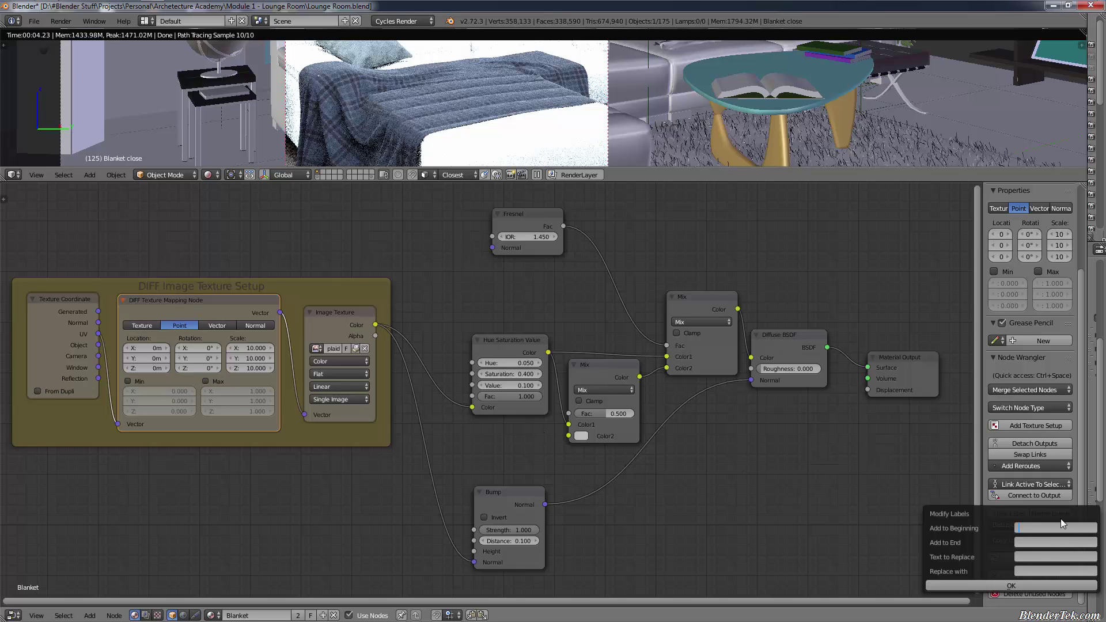
type("#1 -")
left_click(990, 585)
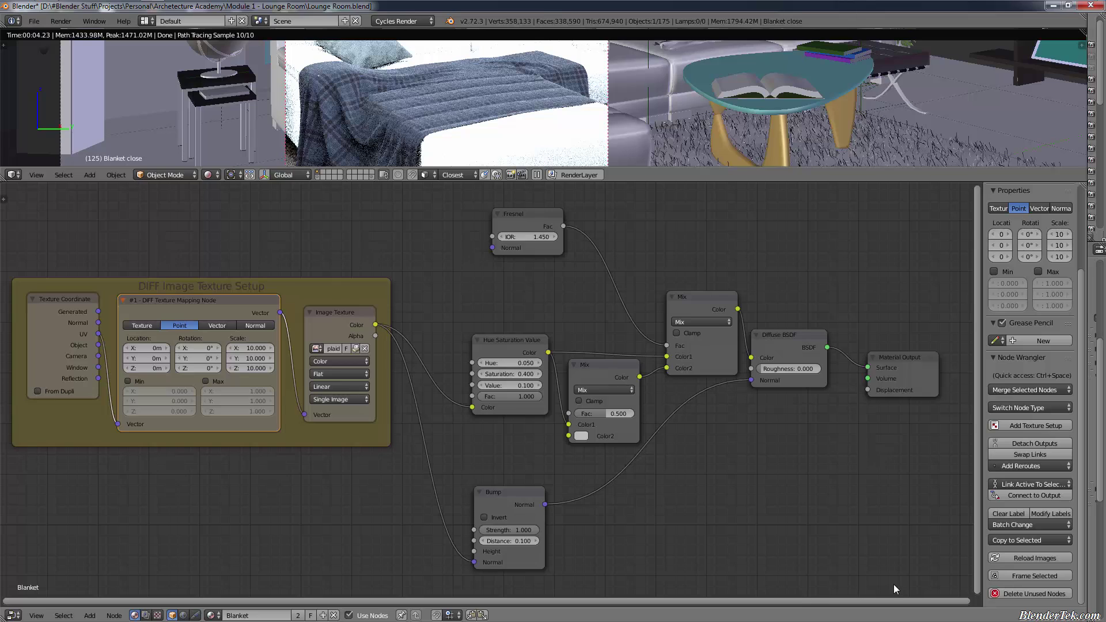
Replace "DIFF" with "SPEC" in the Mapping node's label using Modify Labels, and clear the label
left_click(1048, 511)
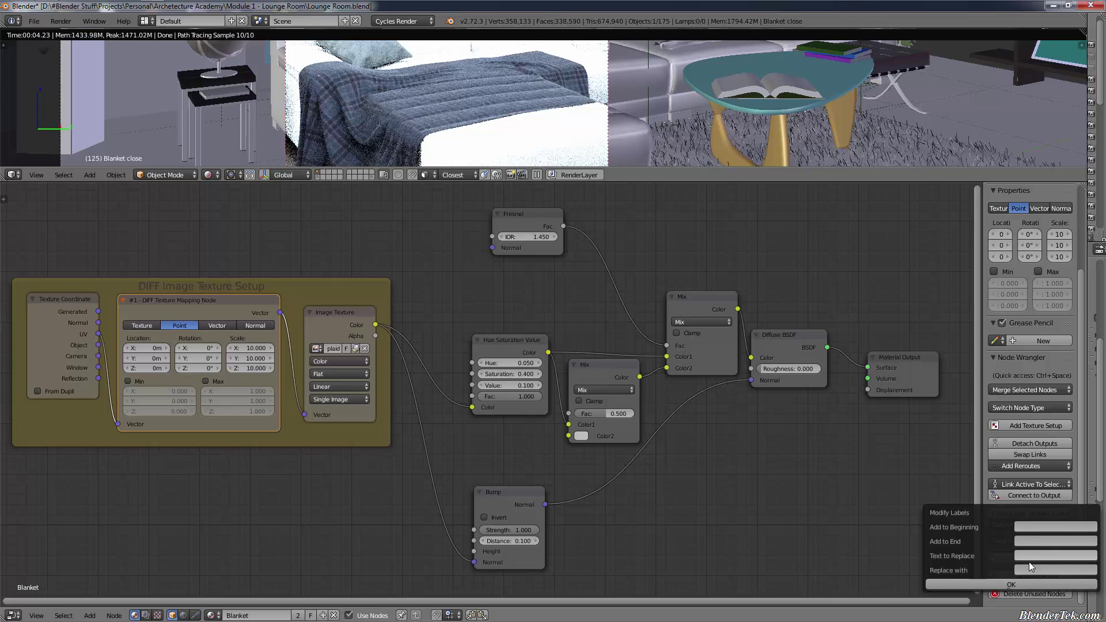
left_click(1029, 557)
type("DIFF")
key("Tab")
type("SPEC")
key("Return")
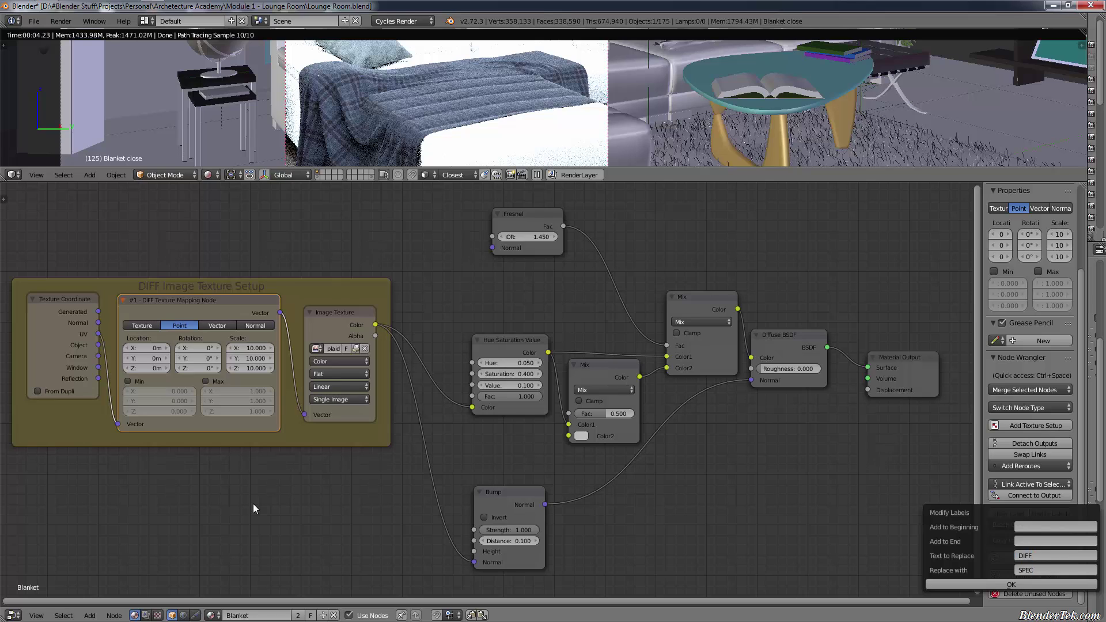
left_click(979, 583)
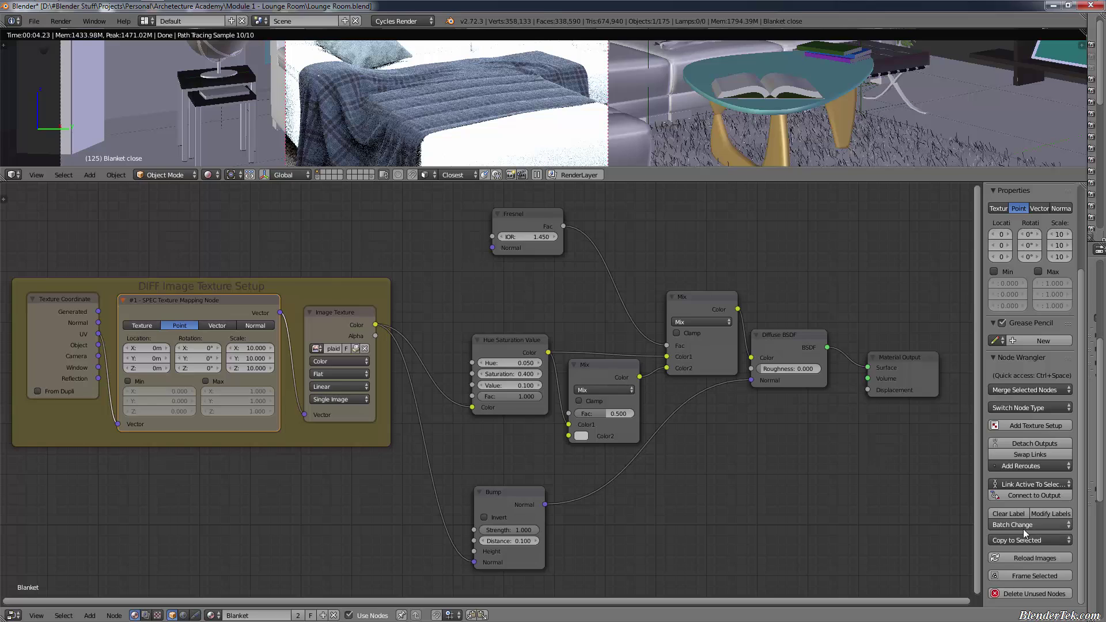
left_click(1023, 510)
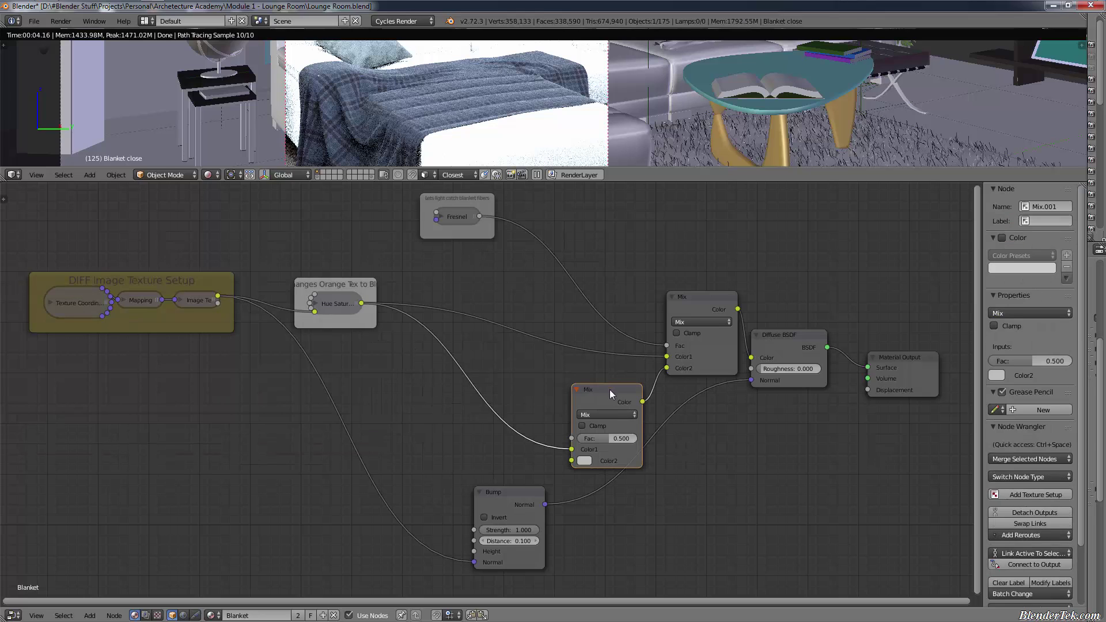
Stack the Hue Saturation Value frame above the unframed Mix node with Fac 0.500 and set the frame's label size to 12
left_click_drag(610, 389, 464, 377)
left_click_drag(351, 285, 474, 274)
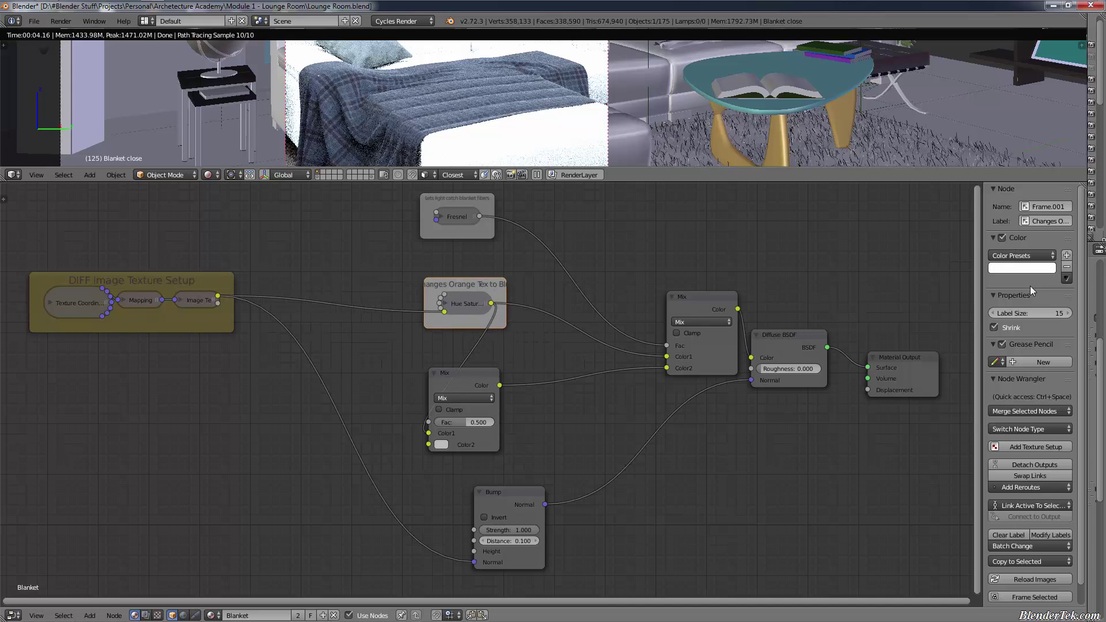
left_click_drag(1048, 312, 1043, 313)
Cut both color links into the Mix node feeding Diffuse BSDF, and reconnect Hue Saturation Value to Color2 and the other Mix to Color1
left_click(468, 378)
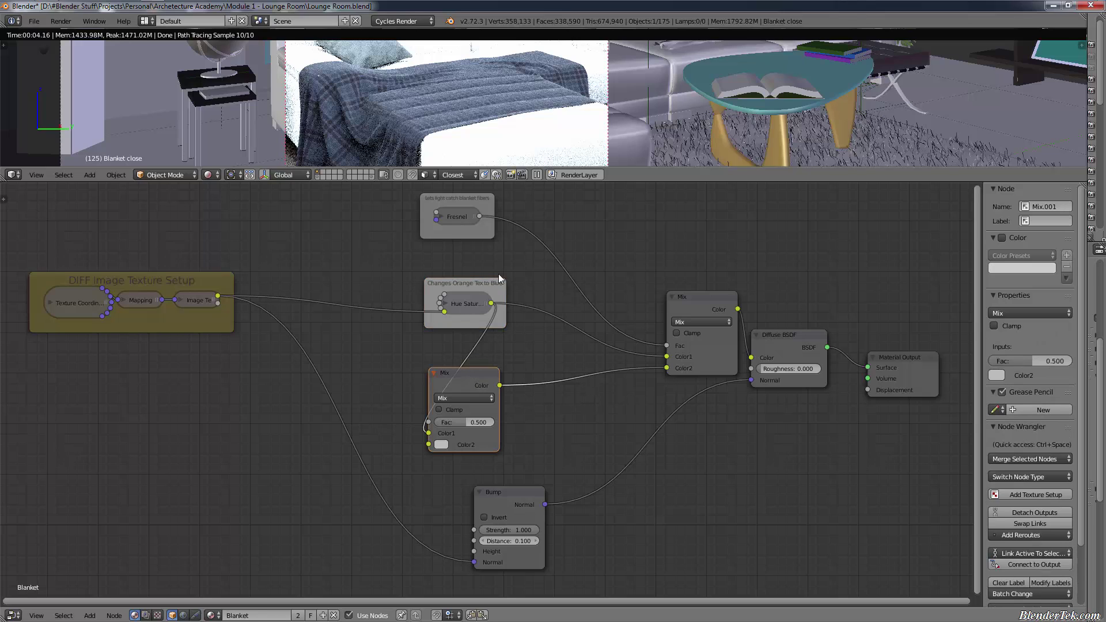
left_click_drag(531, 259, 395, 487)
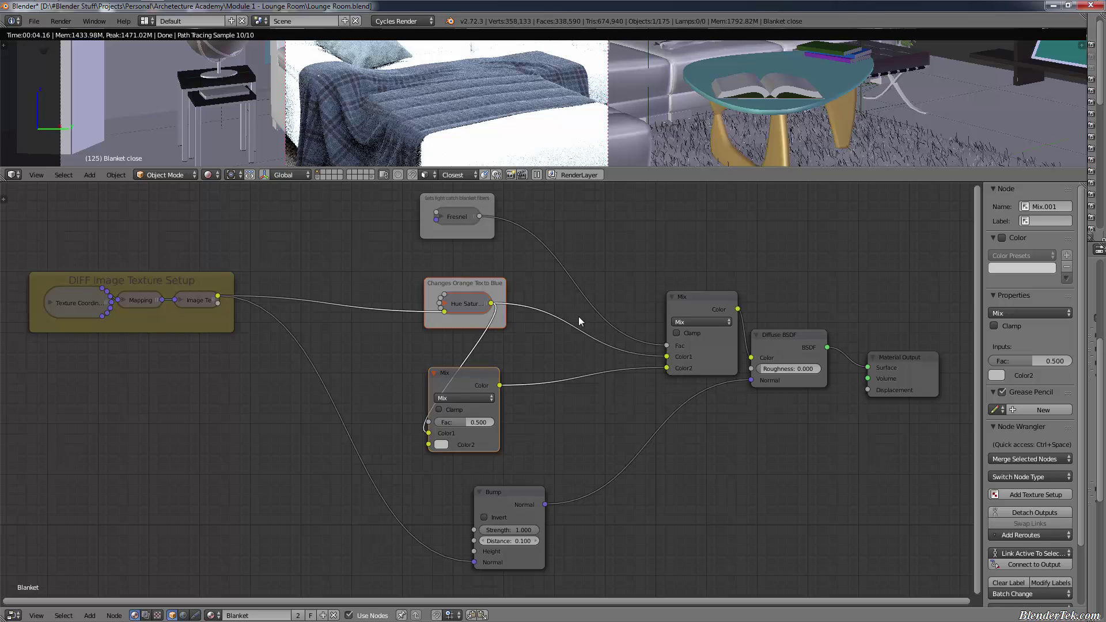
right_click_drag(567, 304, 580, 433, "ctrl")
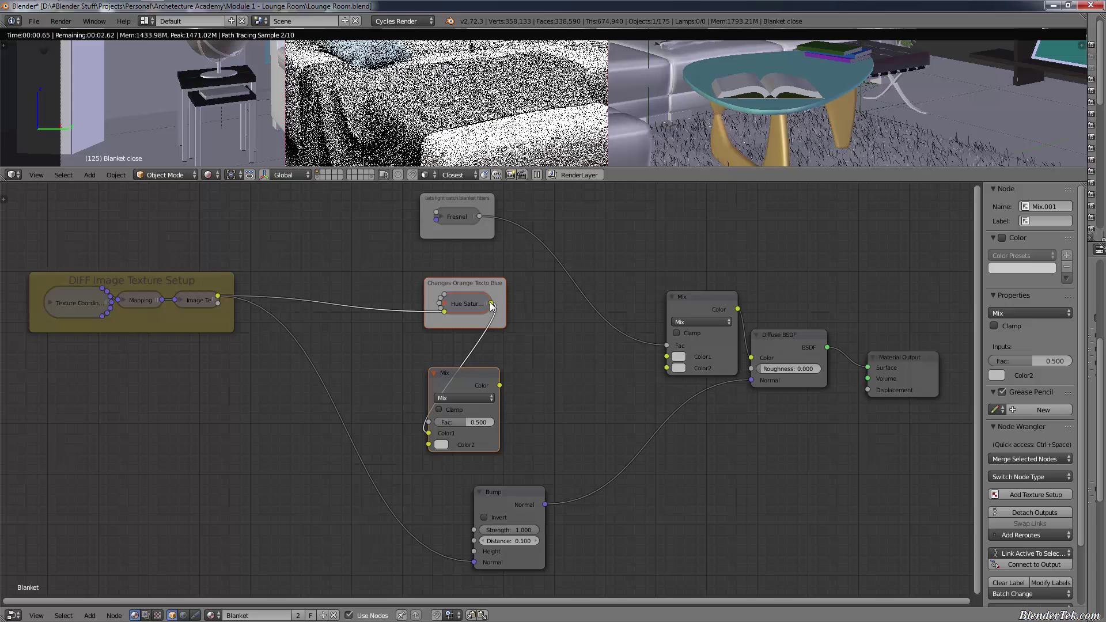
left_click_drag(491, 303, 666, 368)
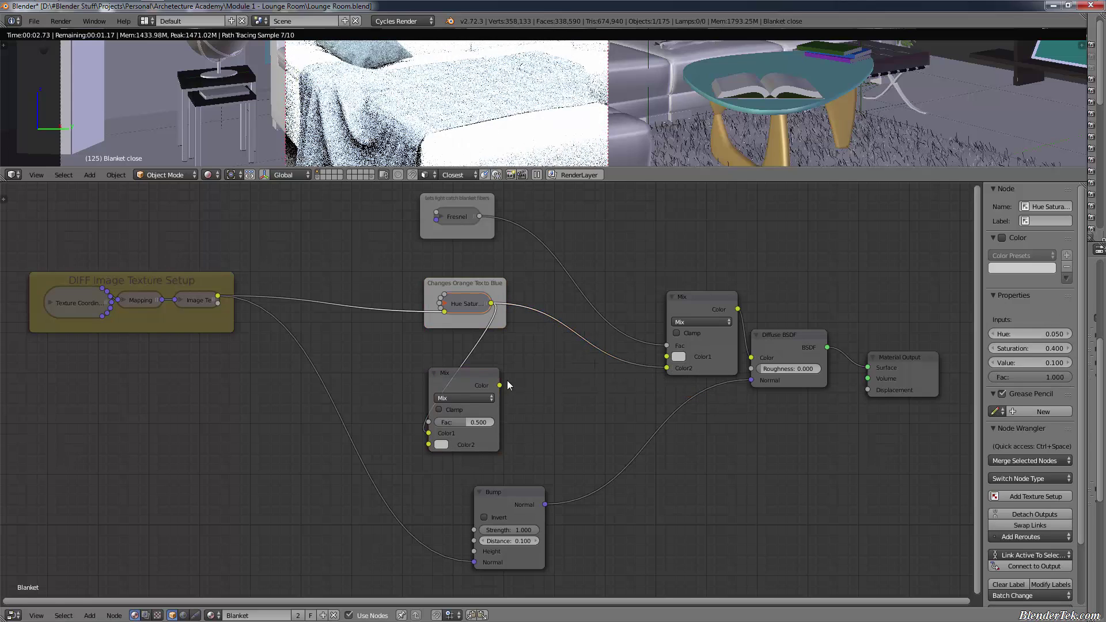
left_click_drag(499, 386, 666, 357)
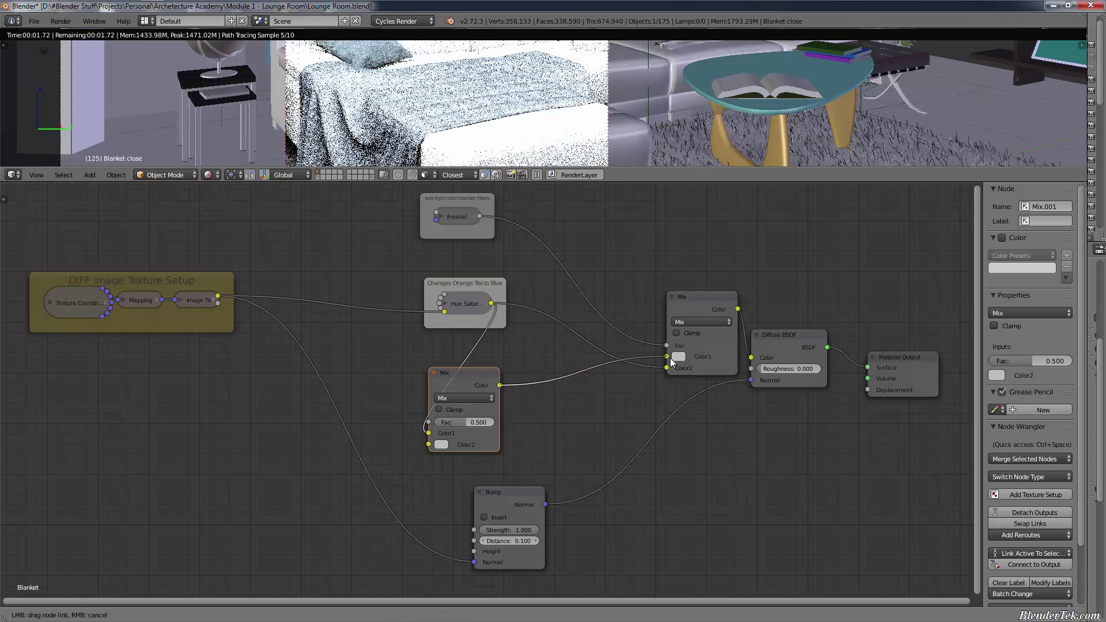
Expand the collapsed Hue Saturation Value node and move its frame up clear of the Mix node below it
left_click_drag(528, 258, 393, 460)
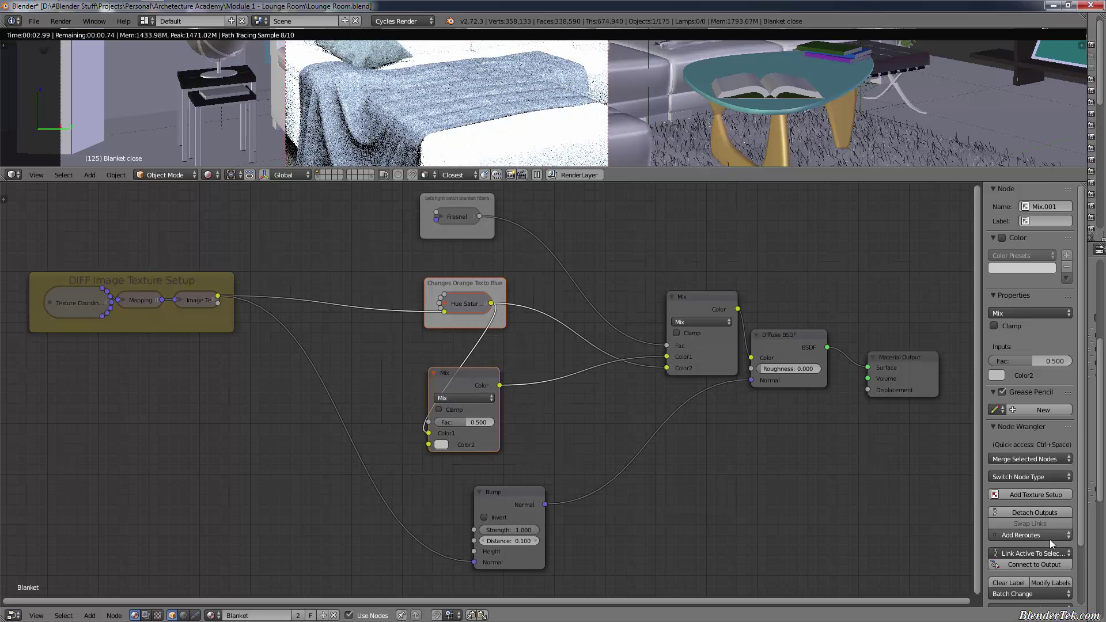
scroll(1049, 539, "down", 3)
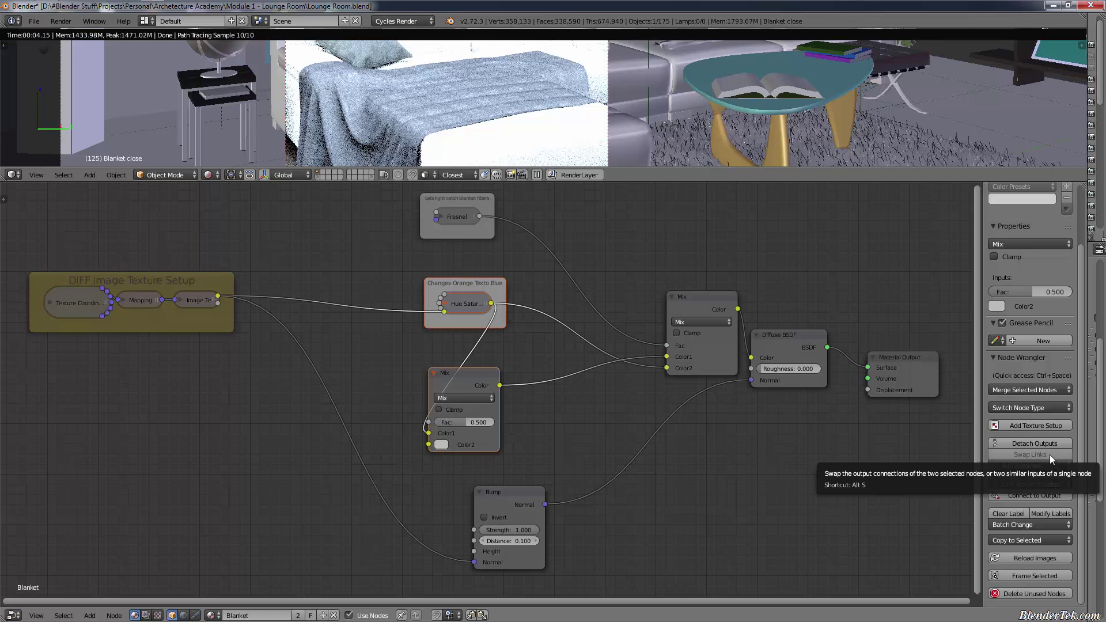
left_click(477, 295)
key("h")
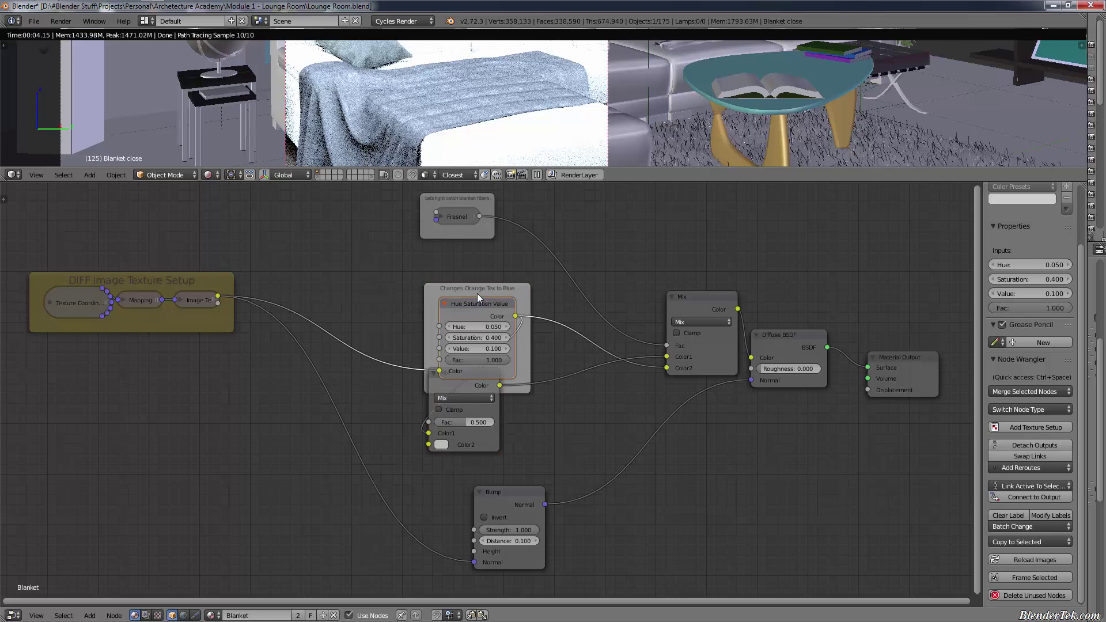
left_click_drag(486, 289, 476, 254)
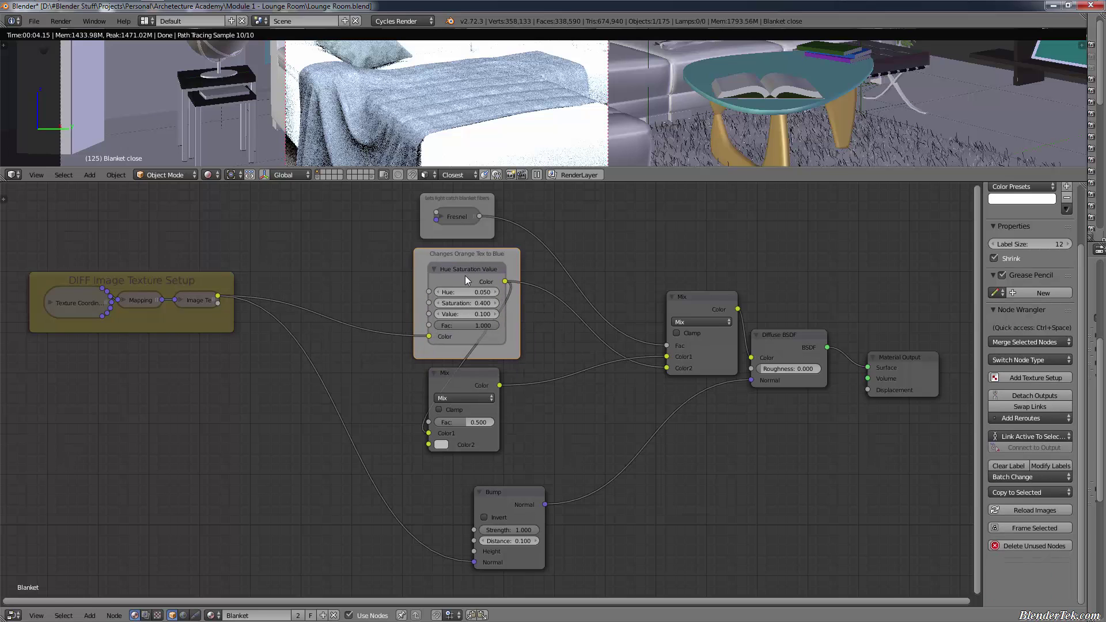
Swap the output links of the Hue Saturation Value node and the Mix node below it with Swap Links, and swap them back
left_click(459, 380, "shift")
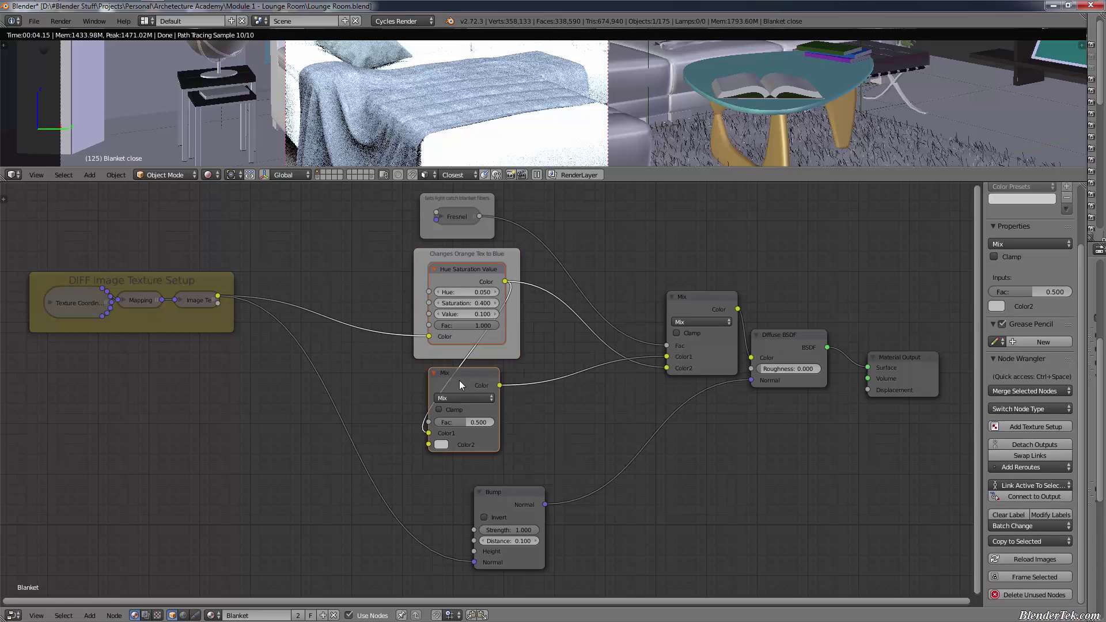
left_click(1035, 452)
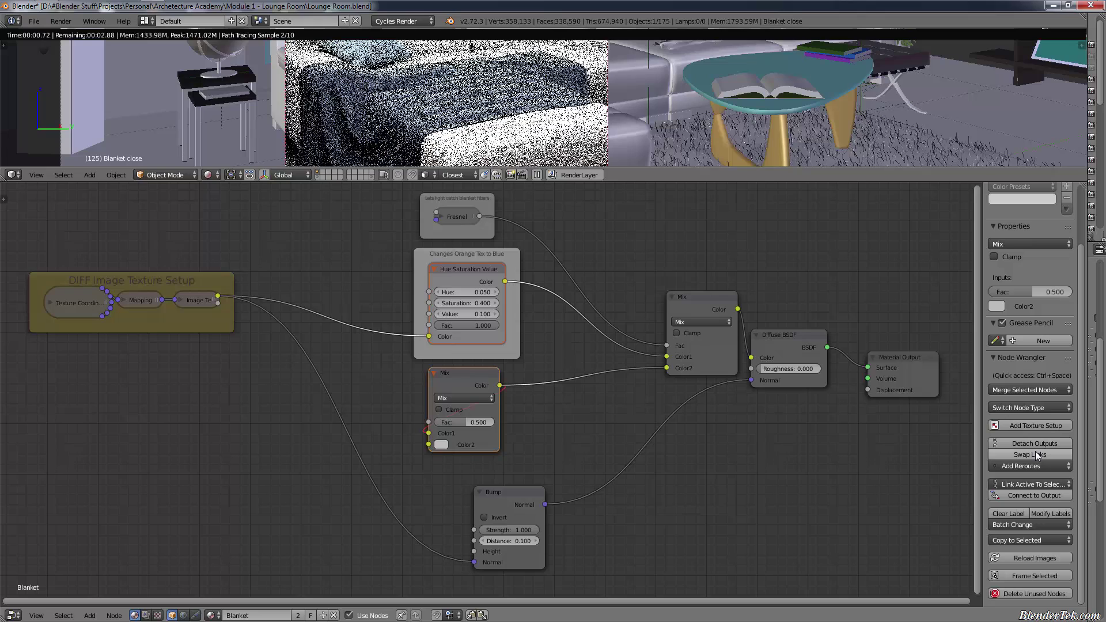
left_click(1037, 455)
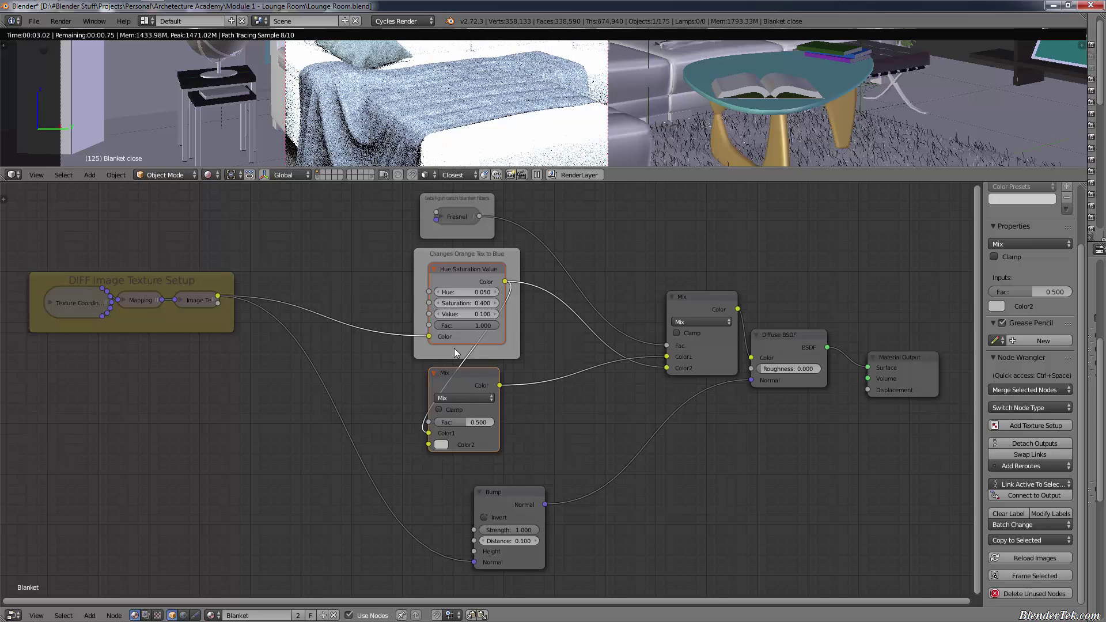
Move the Hue Saturation Value node's frame closer to the image texture frame and cut both of the node's output links
left_click(472, 272)
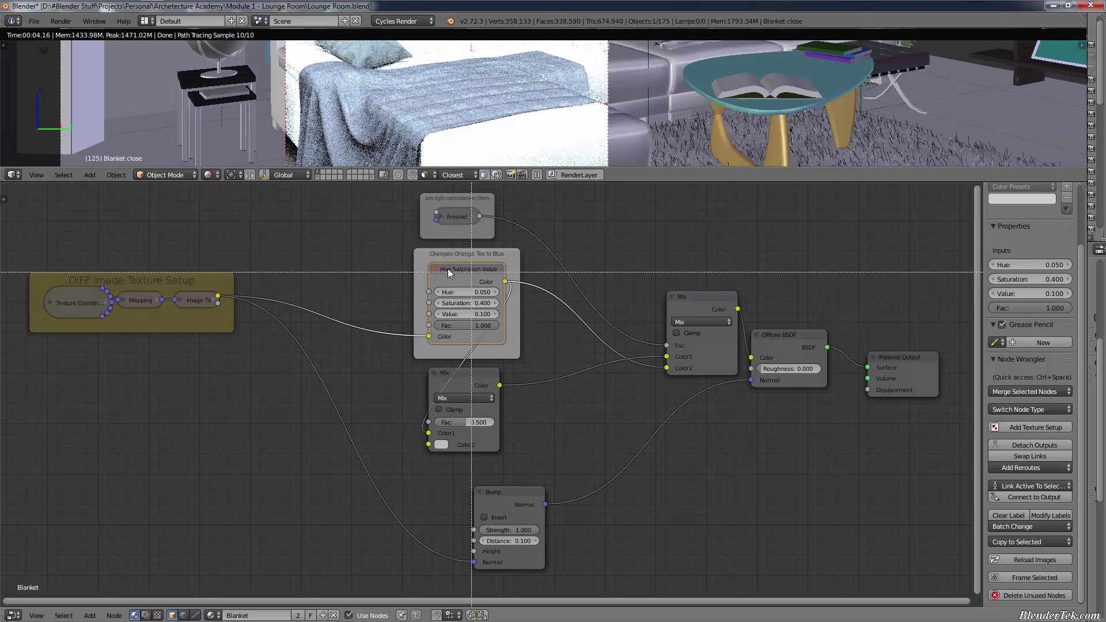
left_click_drag(458, 277, 343, 265)
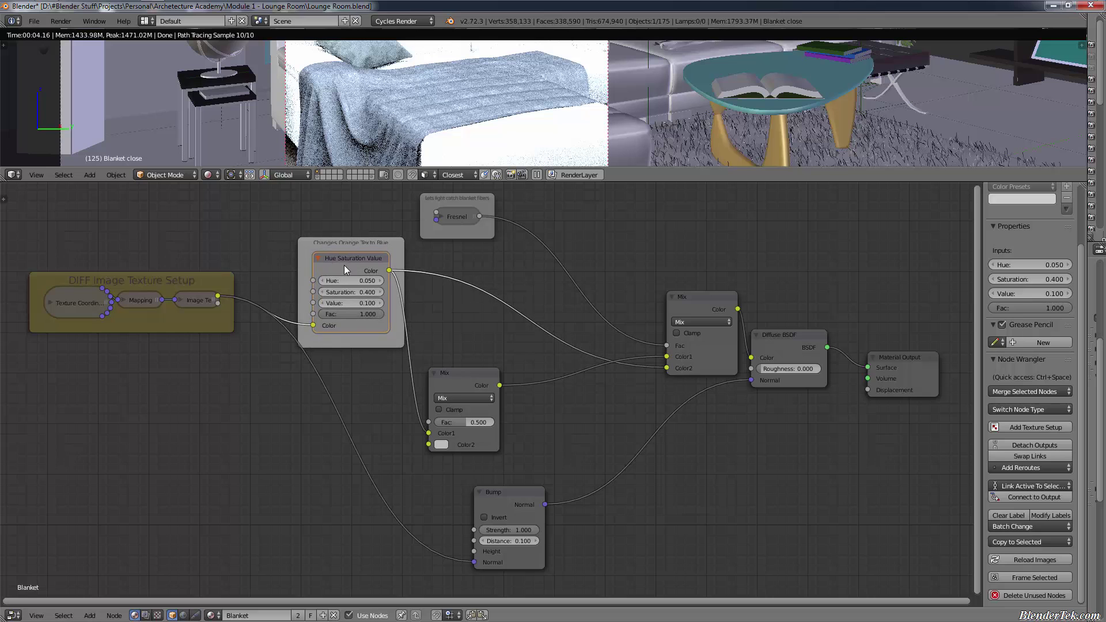
right_click_drag(405, 368, 476, 294, "ctrl")
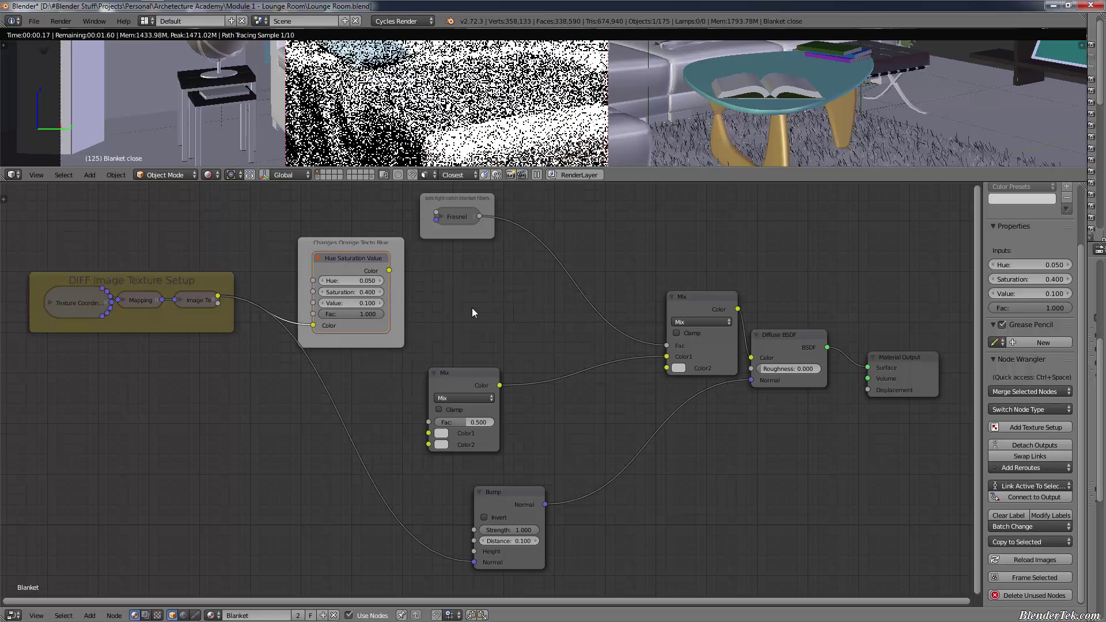
Add an Add Shader node above the lower Mix node, link it to the final Mix's Color2, and swap both nodes' output links
key("shift+a")
mouse_move(467, 263)
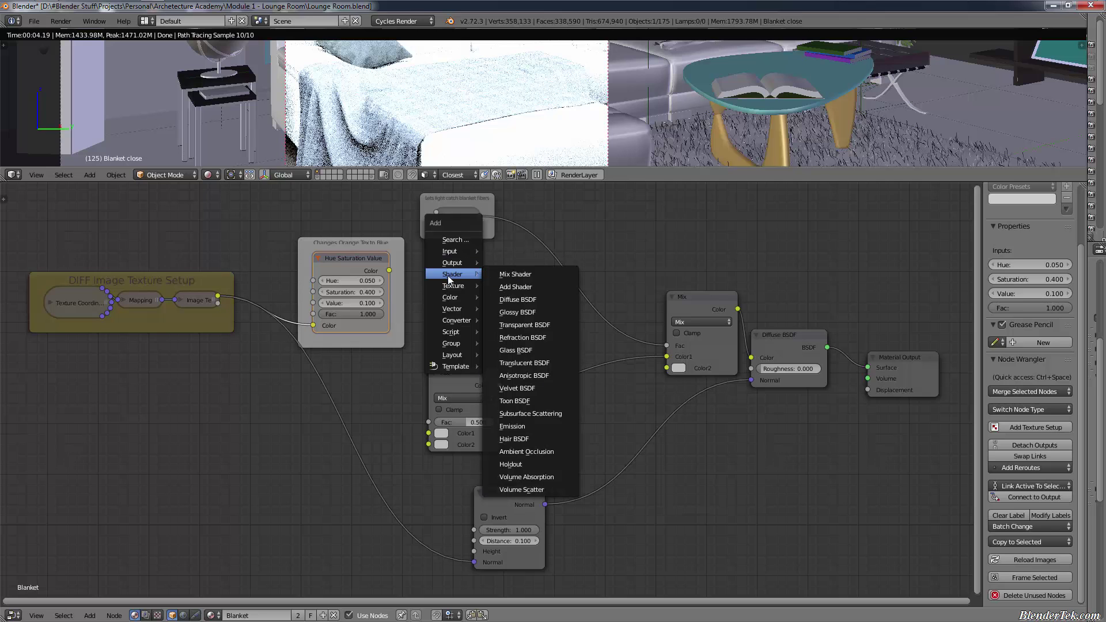
left_click(515, 287)
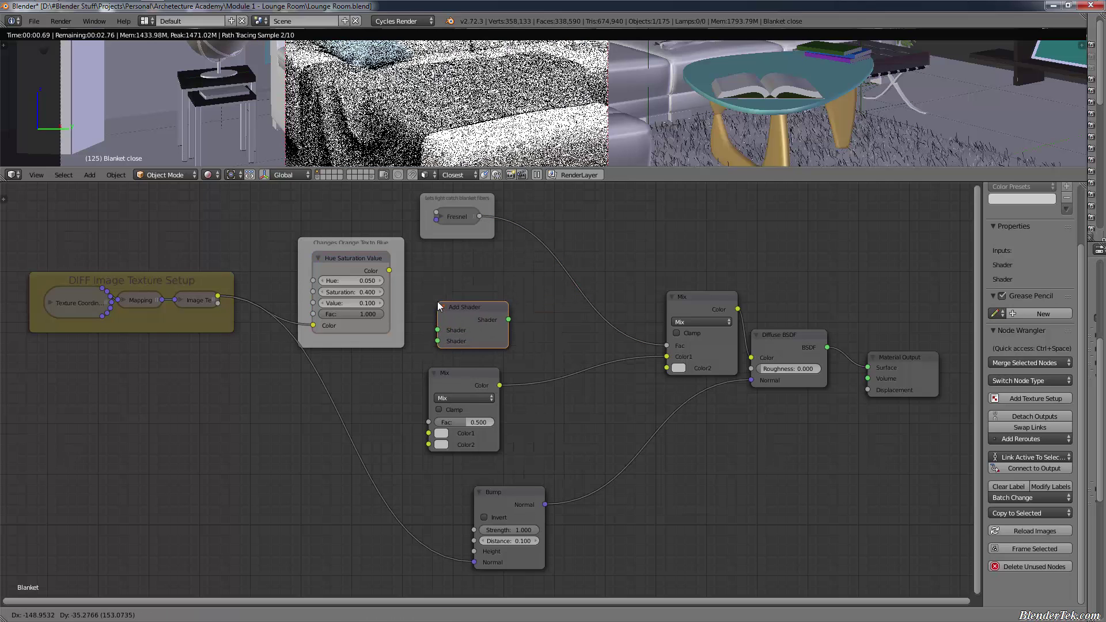
left_click(458, 362)
left_click_drag(506, 319, 662, 368)
left_click(469, 371)
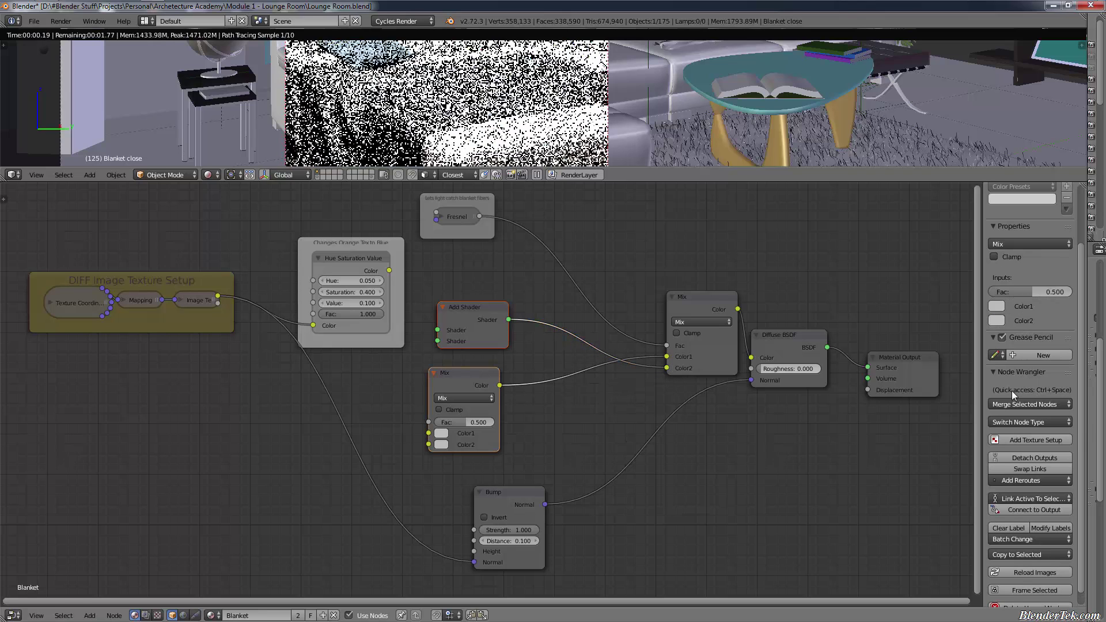
left_click(1031, 469)
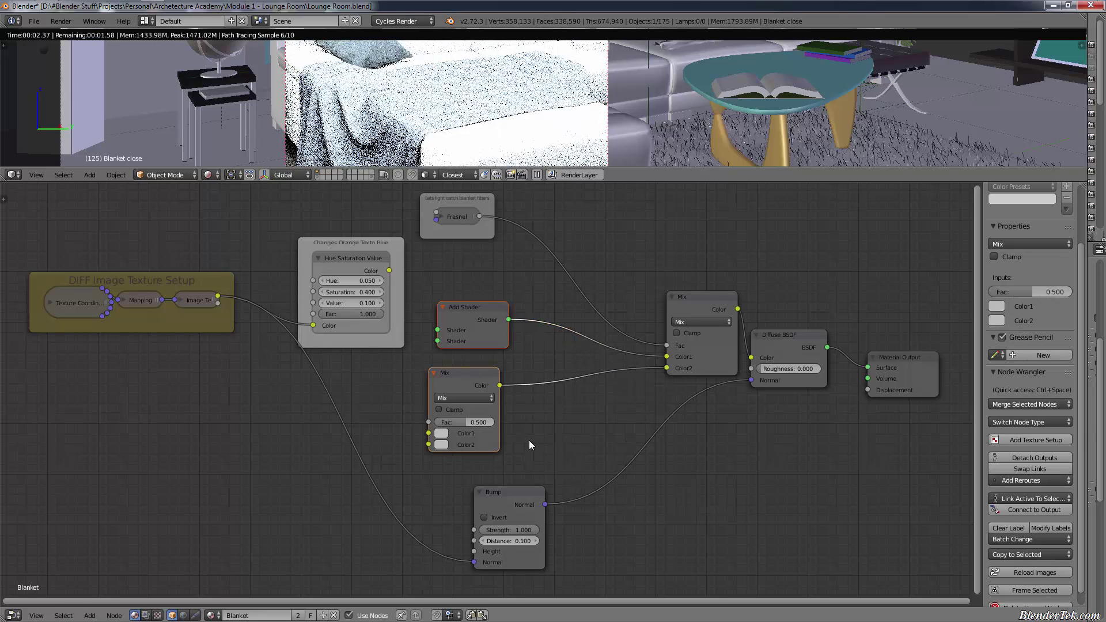
Move the Diffuse BSDF closer to the Material Output with Detach Outputs, and relink the two with Connect to Output
left_click(793, 345)
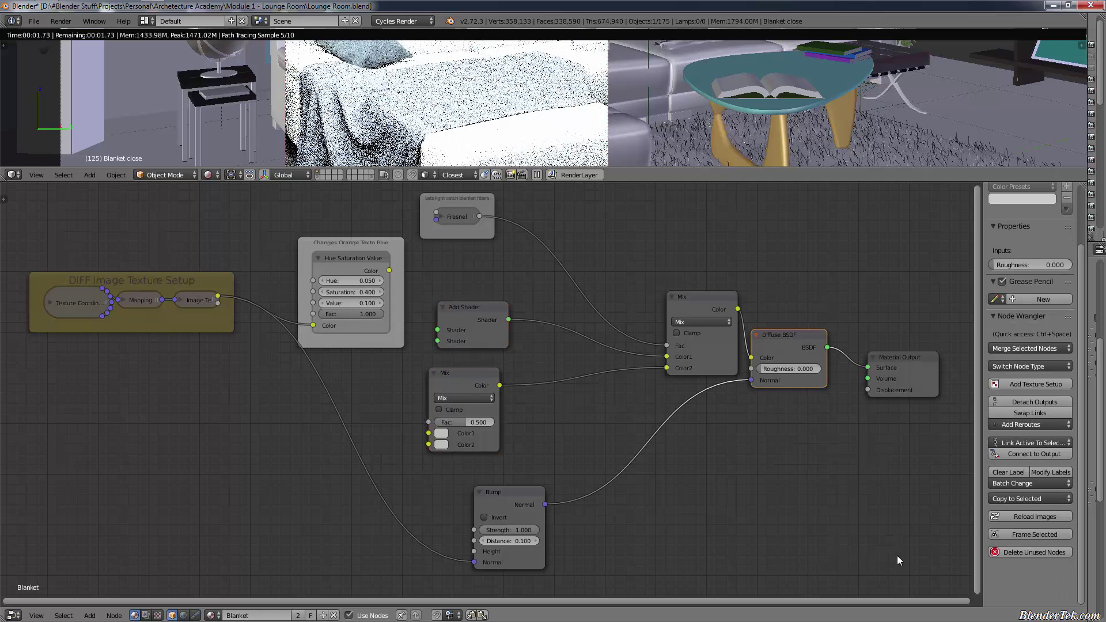
left_click(1042, 396)
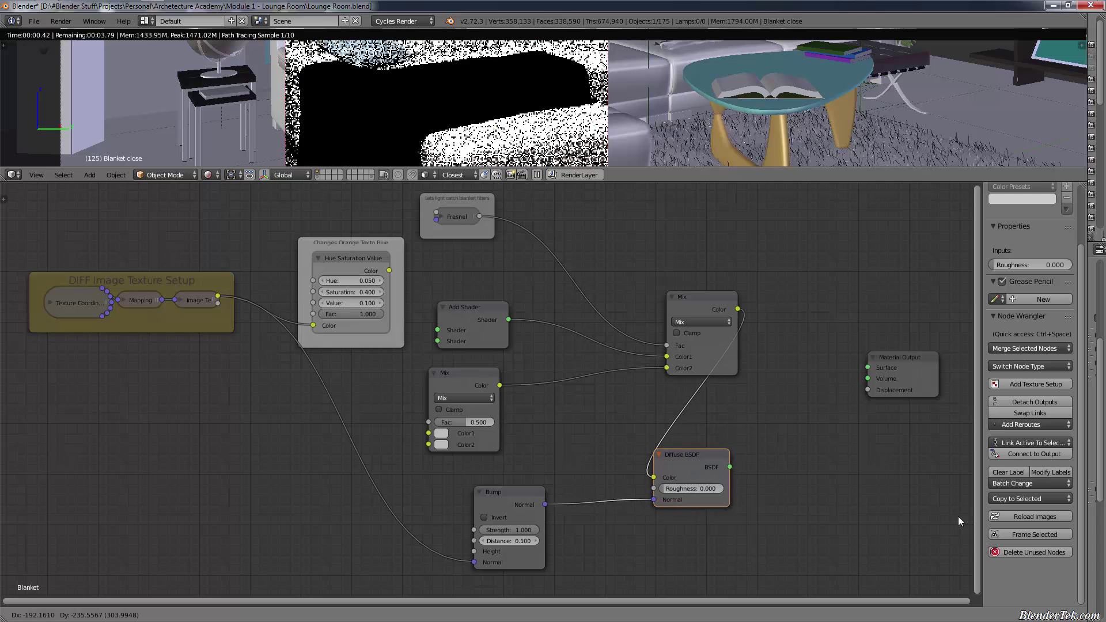
left_click(1053, 421)
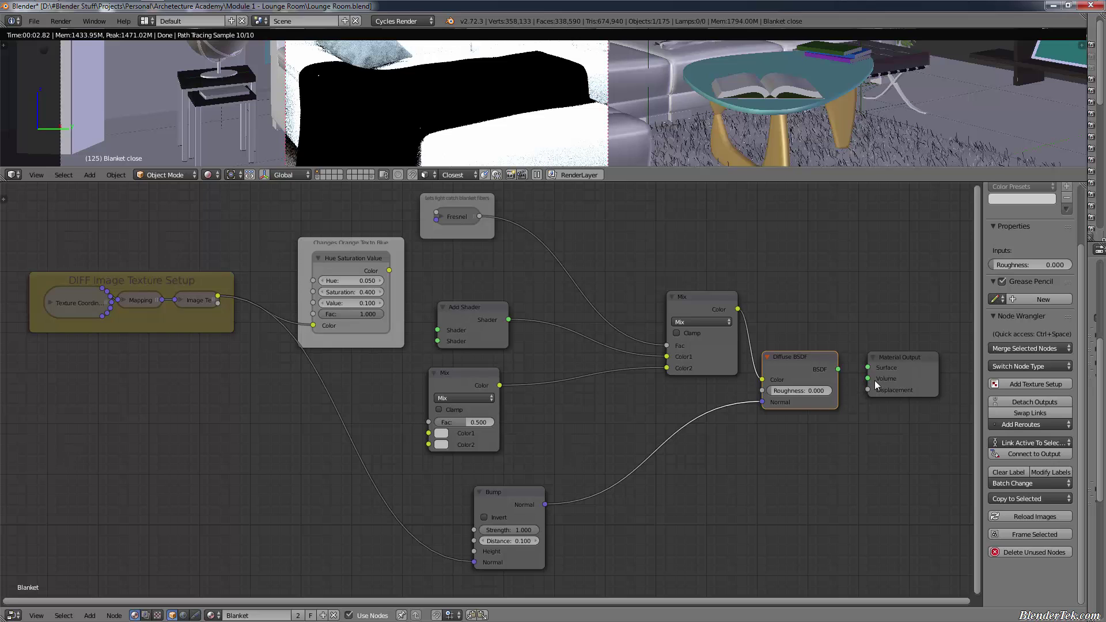
left_click(1042, 456)
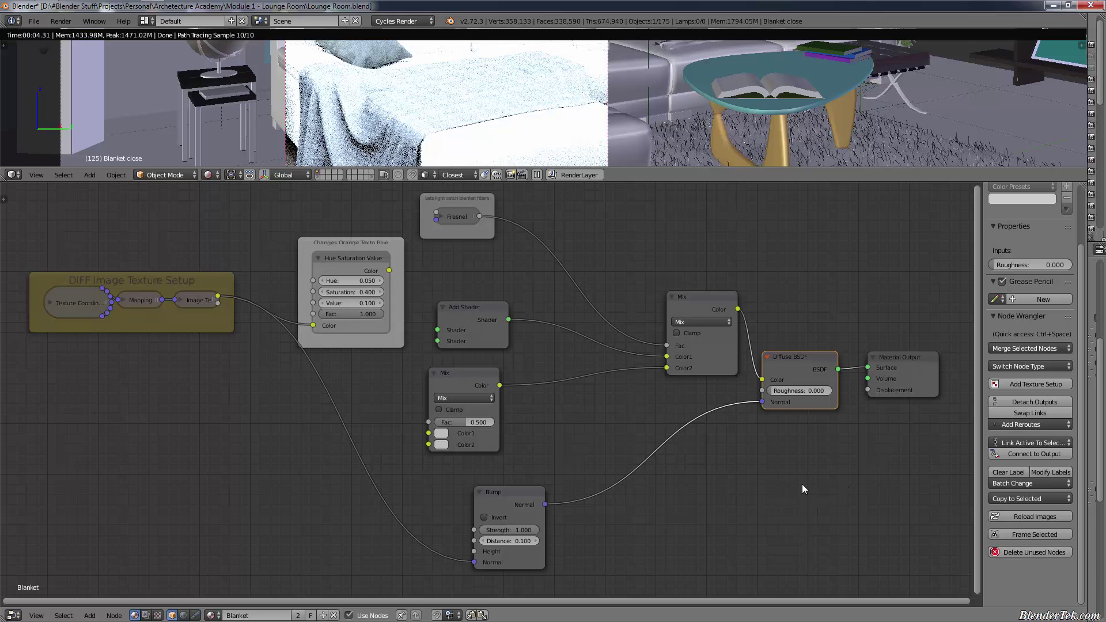
scroll(803, 488, "down", 6)
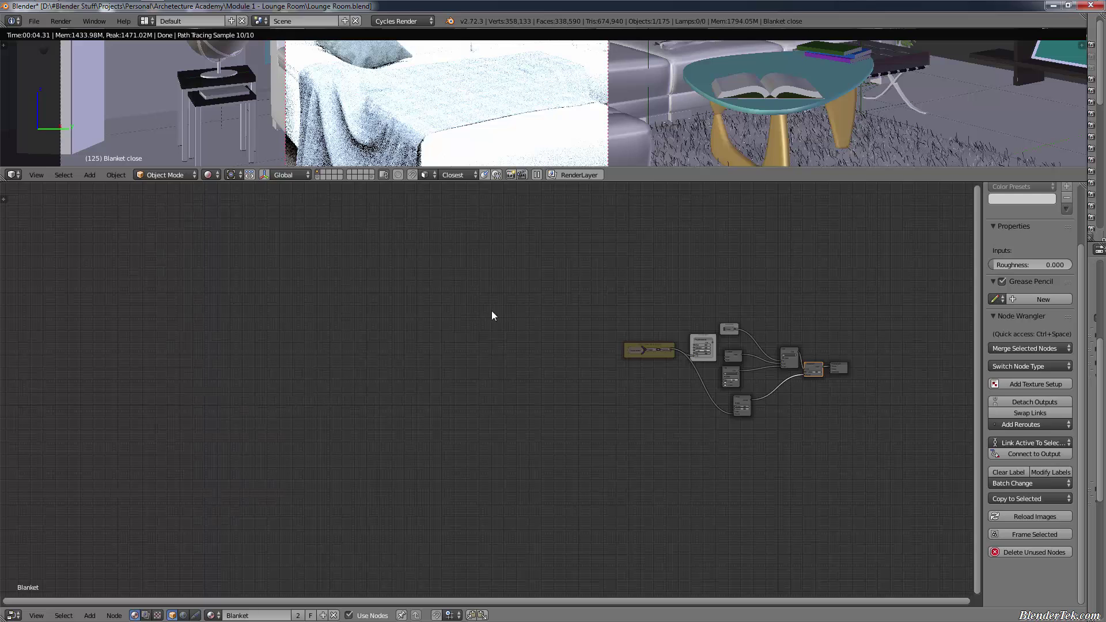
scroll(869, 399, "up", 6)
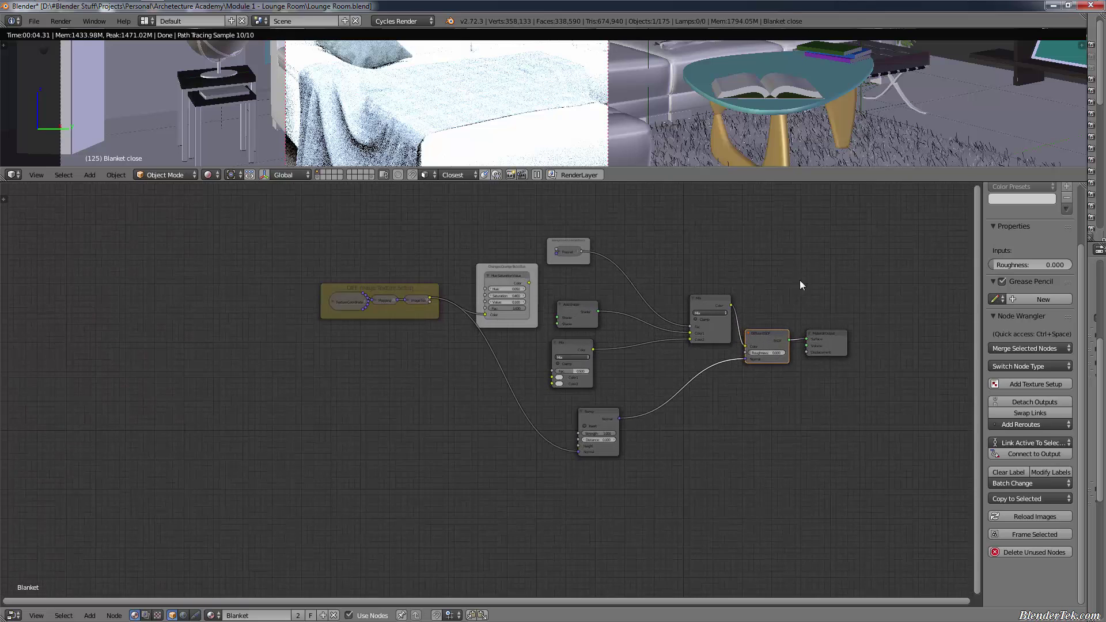
scroll(682, 397, "down", 1)
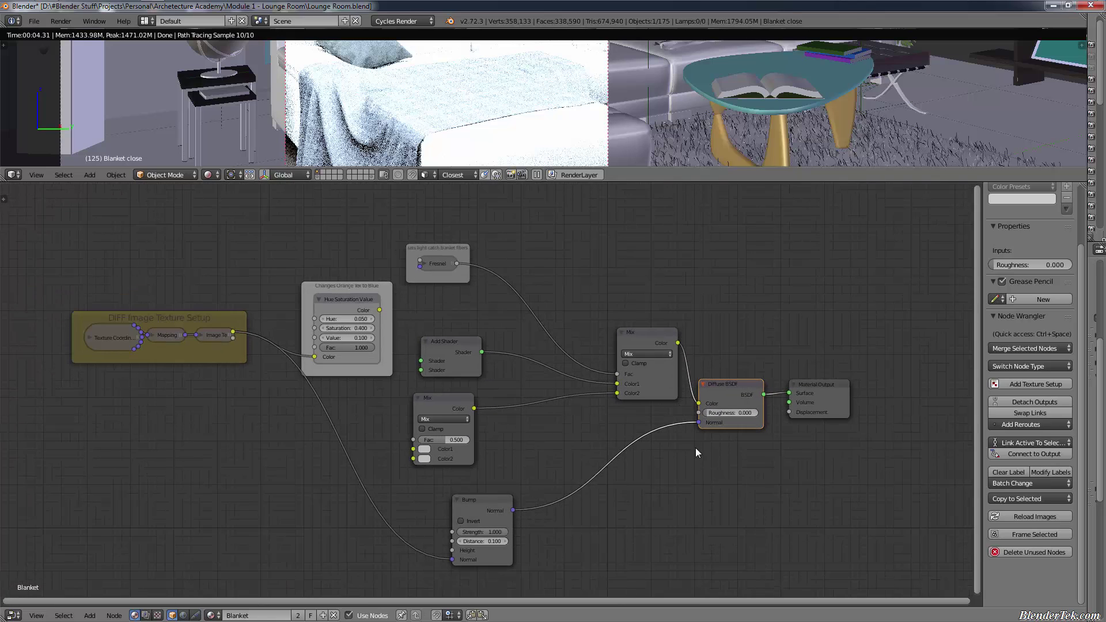
middle_click_drag(734, 499, 798, 473)
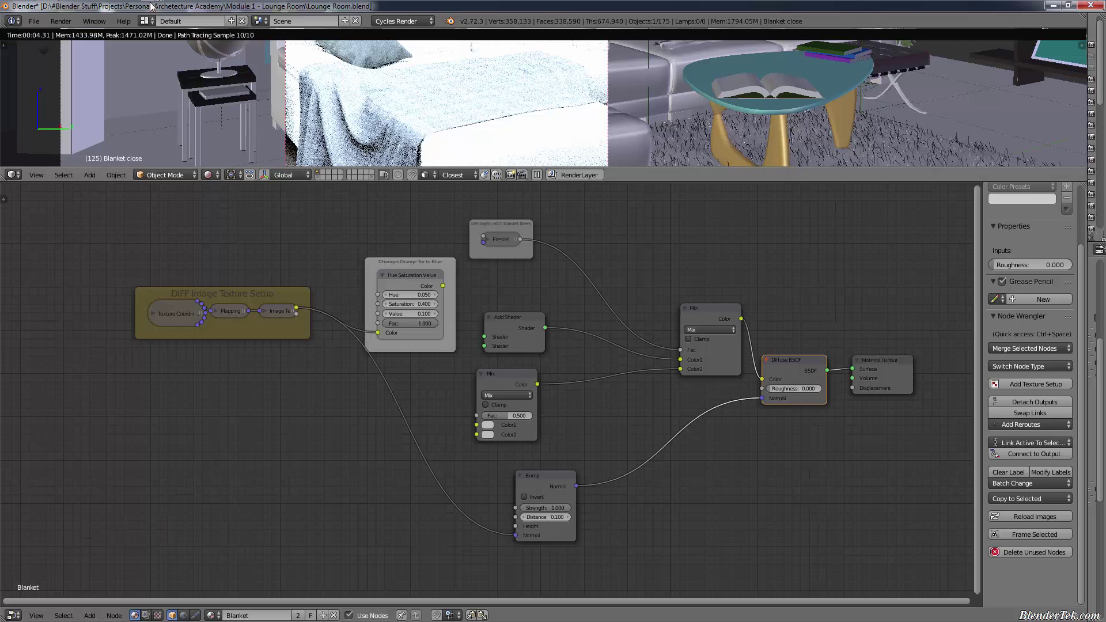
Start a new scene by reloading the start-up file and add a new material to the default cube
left_click(34, 20)
left_click(36, 28)
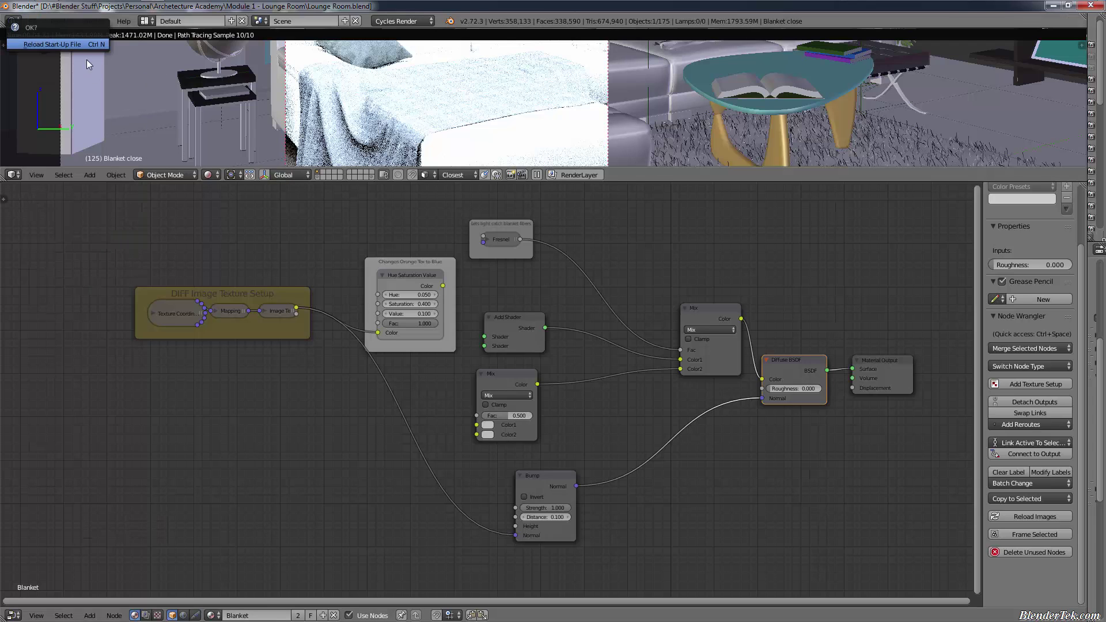
key("Return")
left_click(1088, 182)
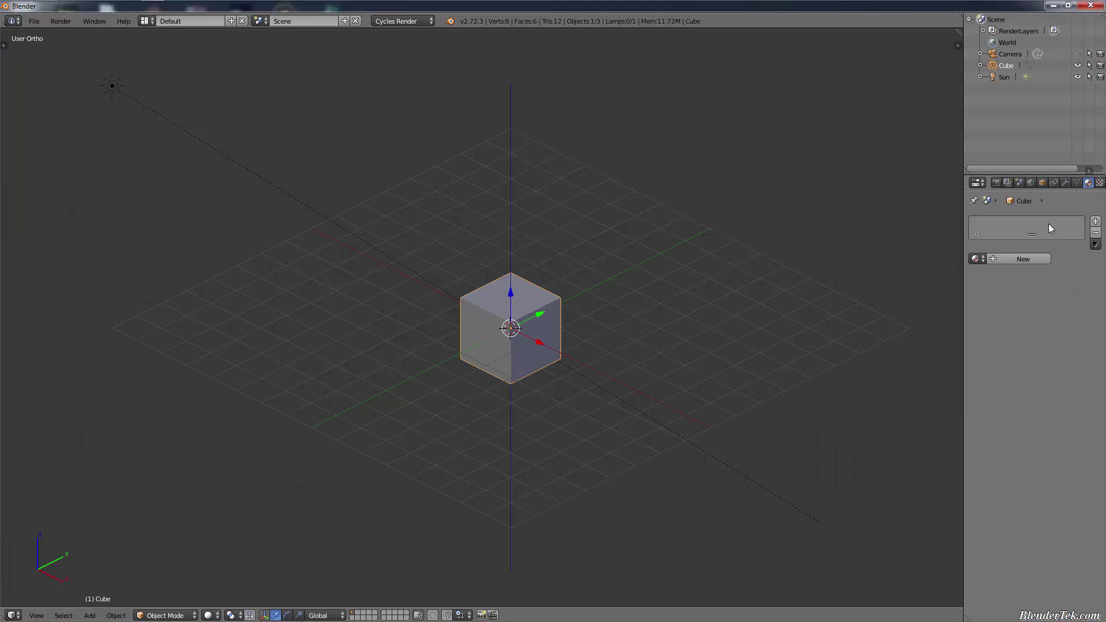
left_click(996, 259)
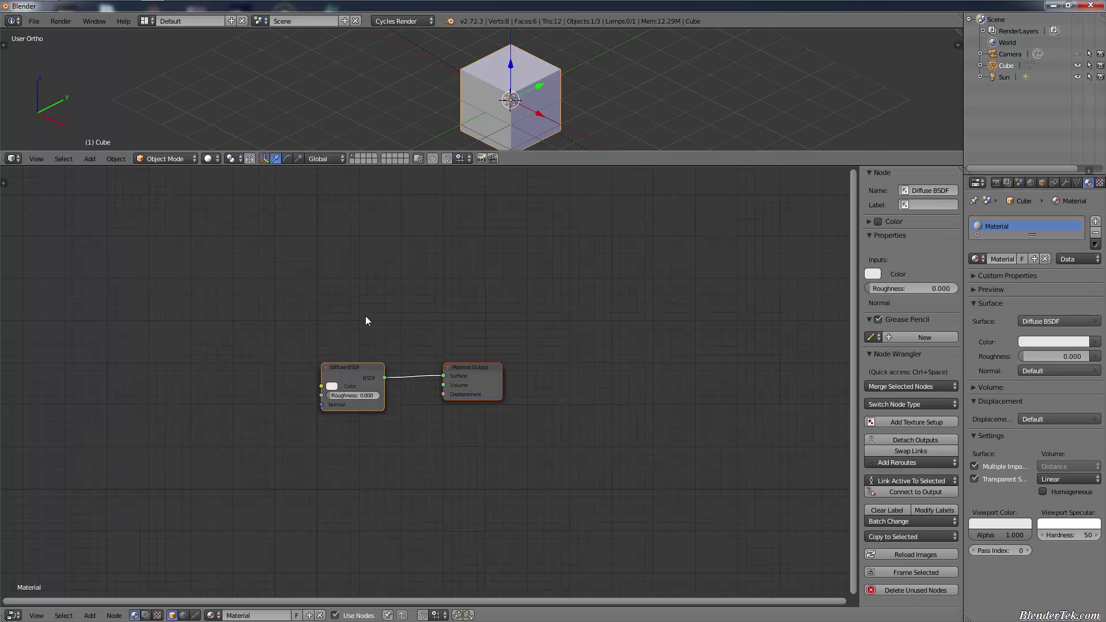
Add a Node Wrangler texture setup to the Diffuse BSDF and frame its three nodes with the label "Texture Setup"
scroll(365, 321, "up", 4)
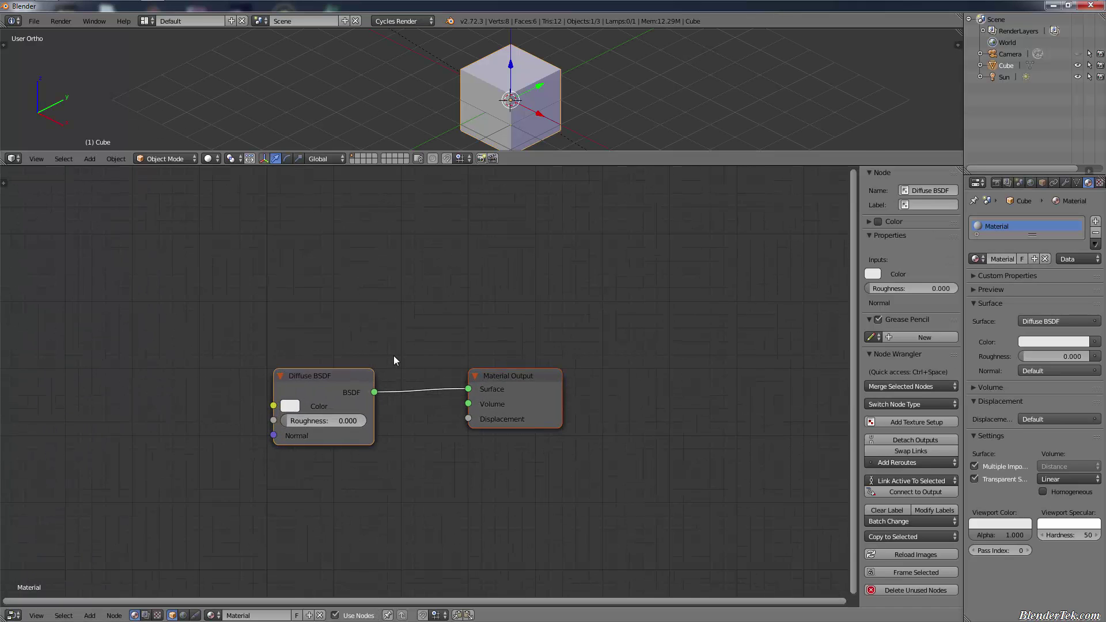
middle_click_drag(385, 430, 542, 421)
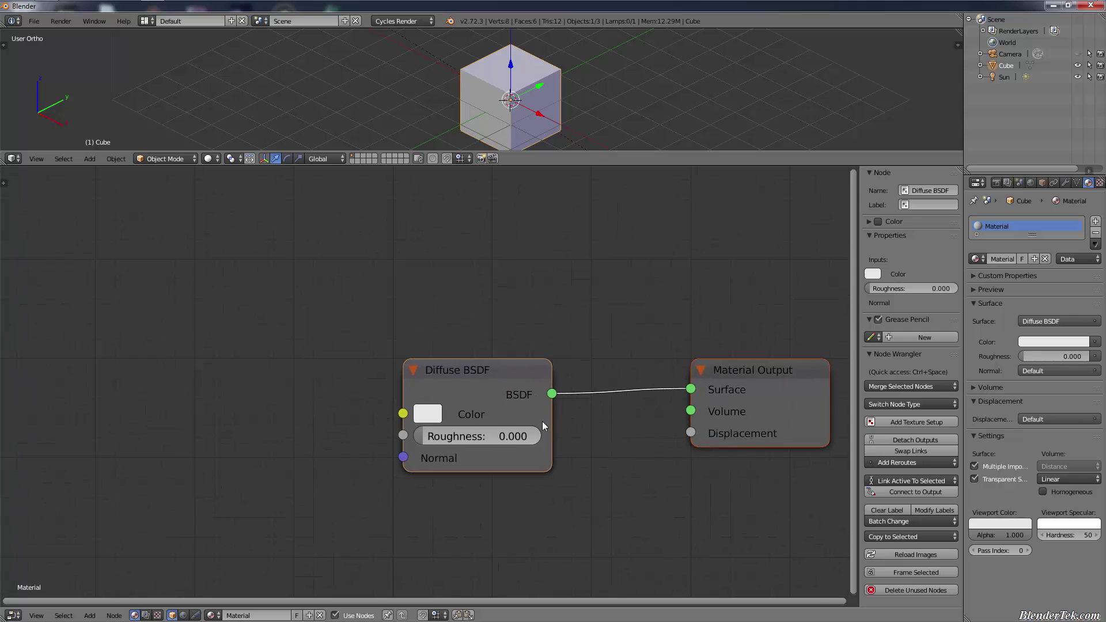
scroll(430, 390, "down", 3)
middle_click_drag(499, 466, 592, 395)
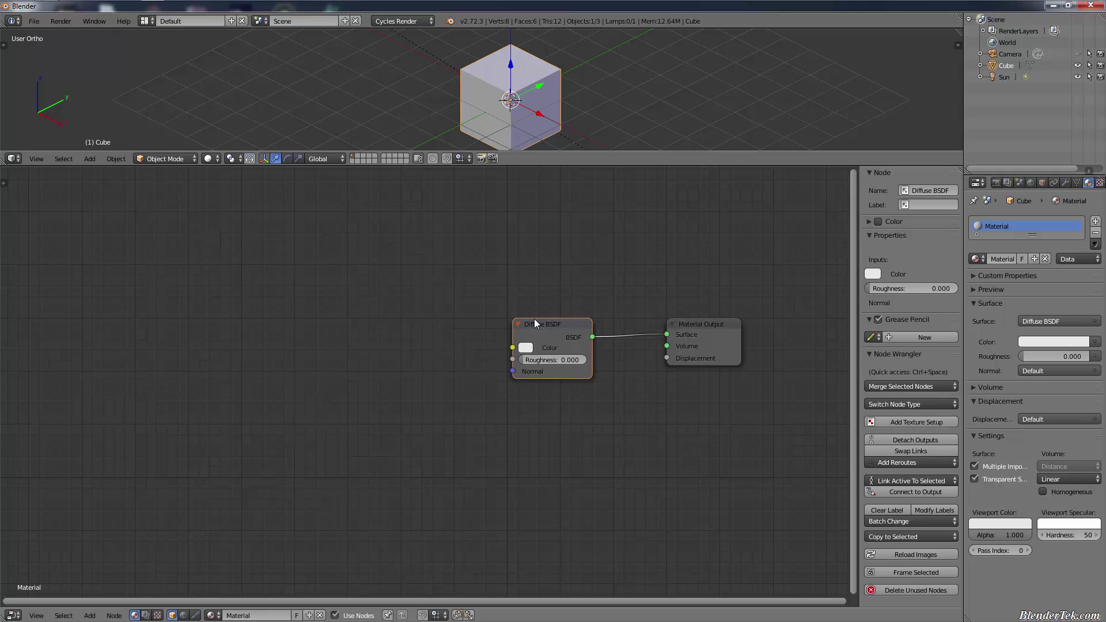
left_click(920, 422)
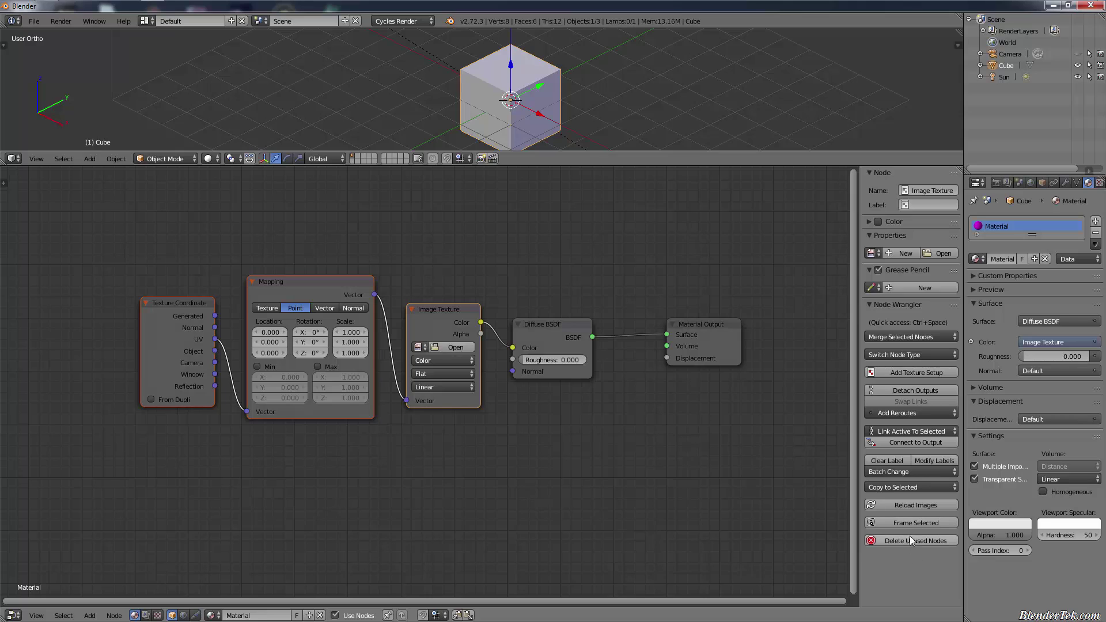
left_click(917, 522)
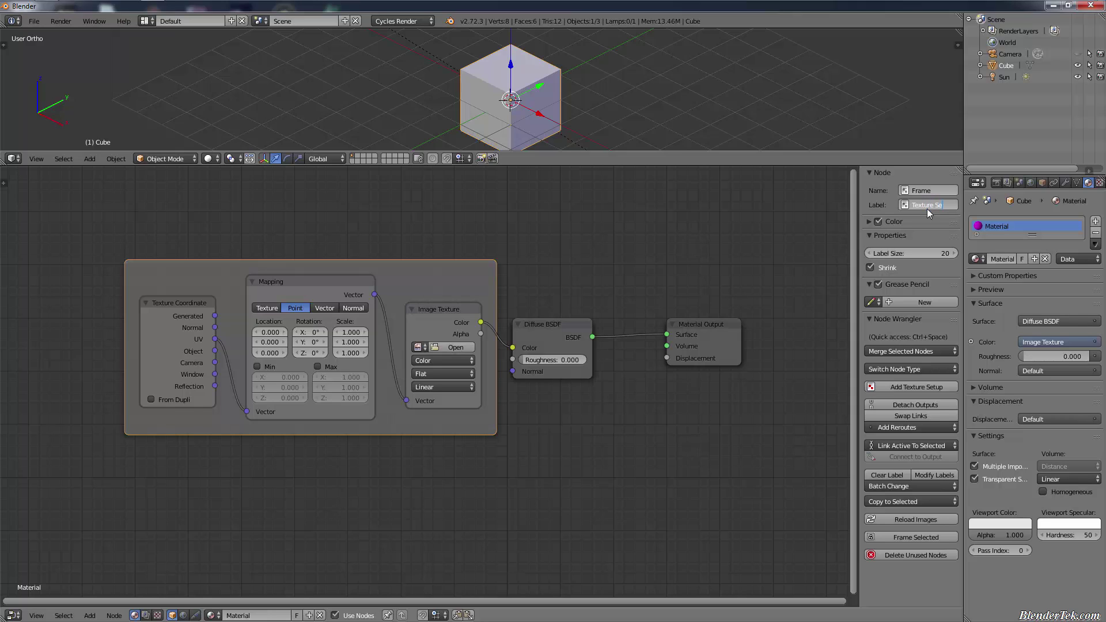
key("Return")
Connect the Texture Coordinate node's Generated output to the Mapping node's Vector input
left_click_drag(216, 316, 249, 412)
left_click(162, 348)
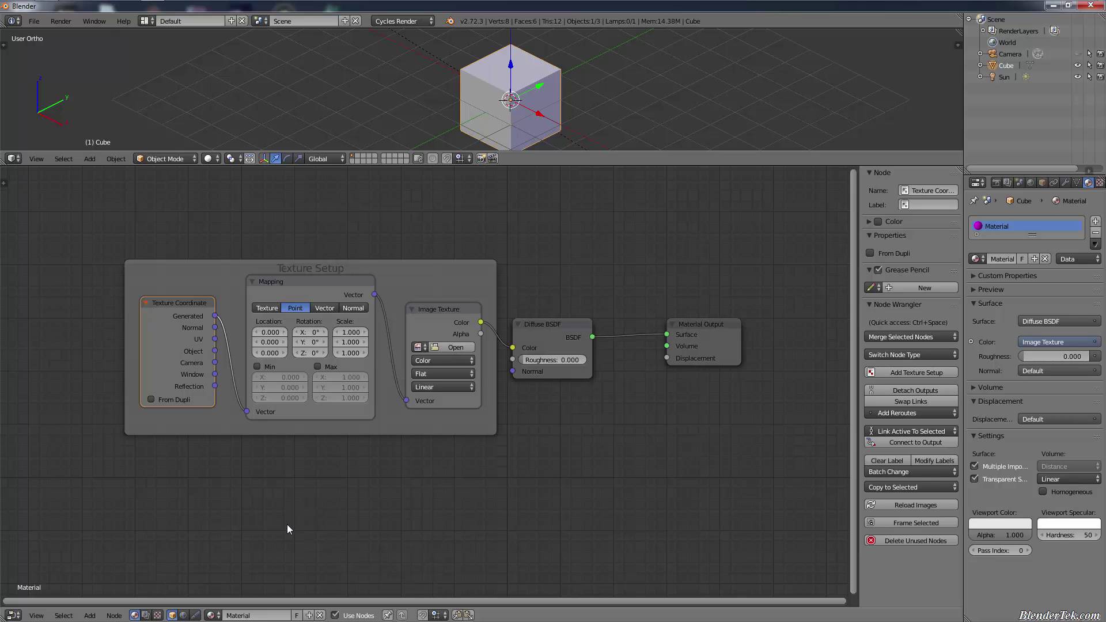
left_click(324, 286)
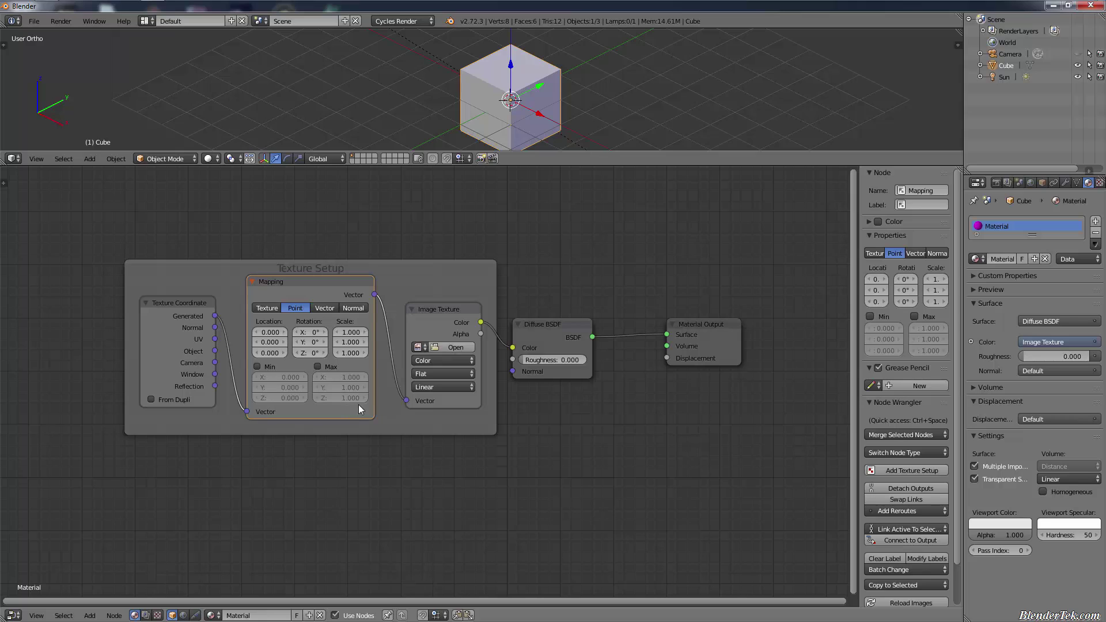
left_click(438, 309)
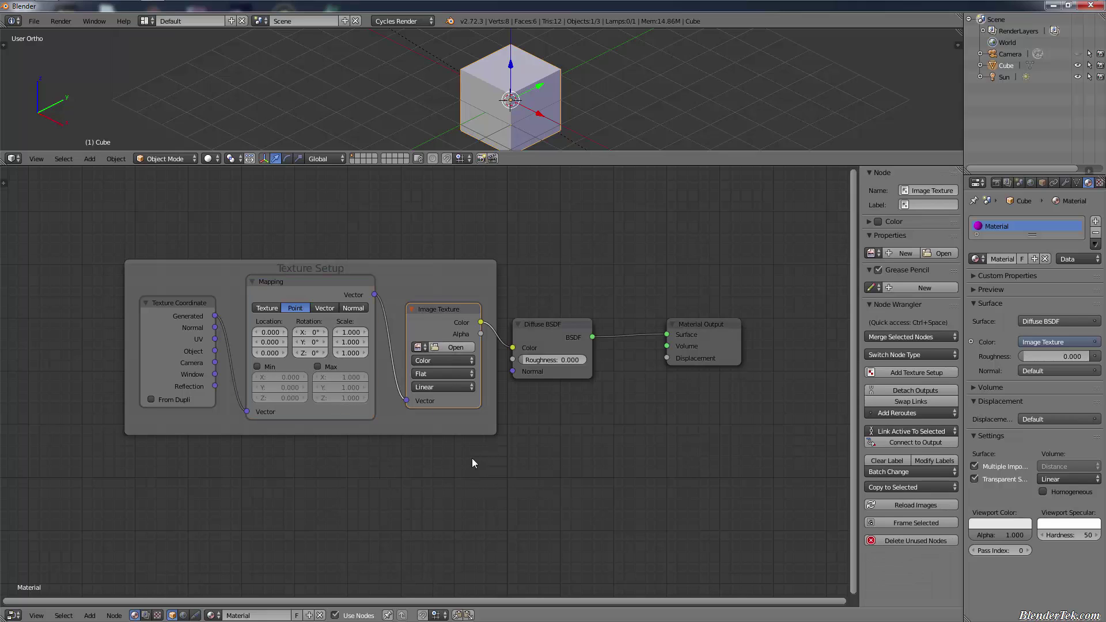
Change the frame's label to "Diffuse Texture Setup"
left_click(916, 205)
left_click(427, 290)
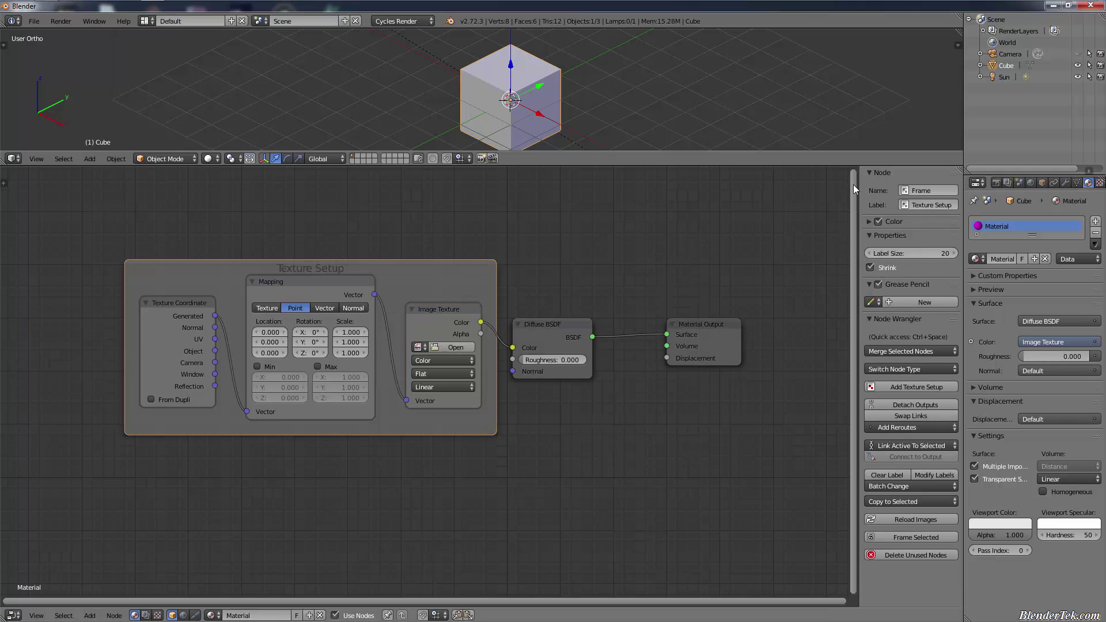
key("Home")
type("Diffuse")
key("Return")
Add a second Diffuse BSDF node below the existing one and switch its type to Glossy BSDF
scroll(599, 460, "down", 5, "shift")
key("shift+a")
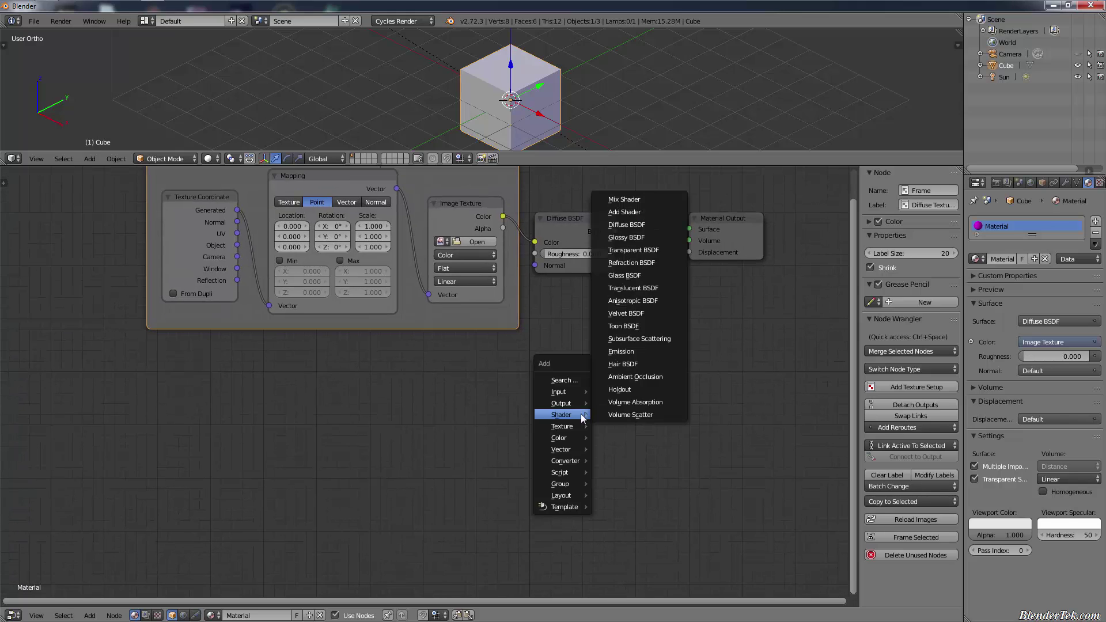
left_click(644, 224)
left_click(523, 440)
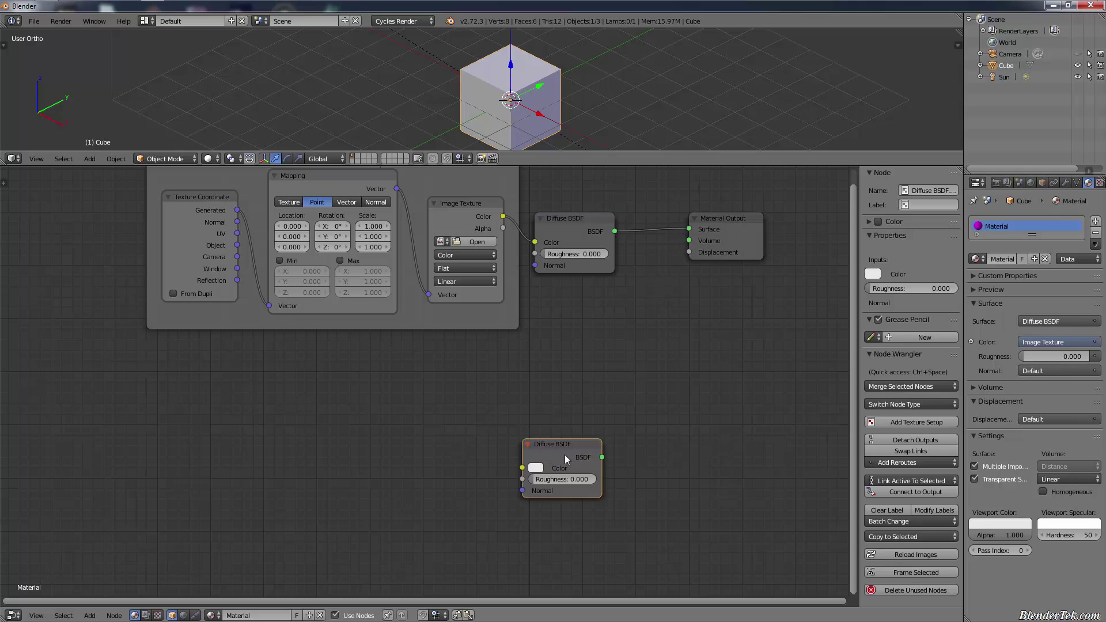
key("shift+s")
mouse_move(565, 454)
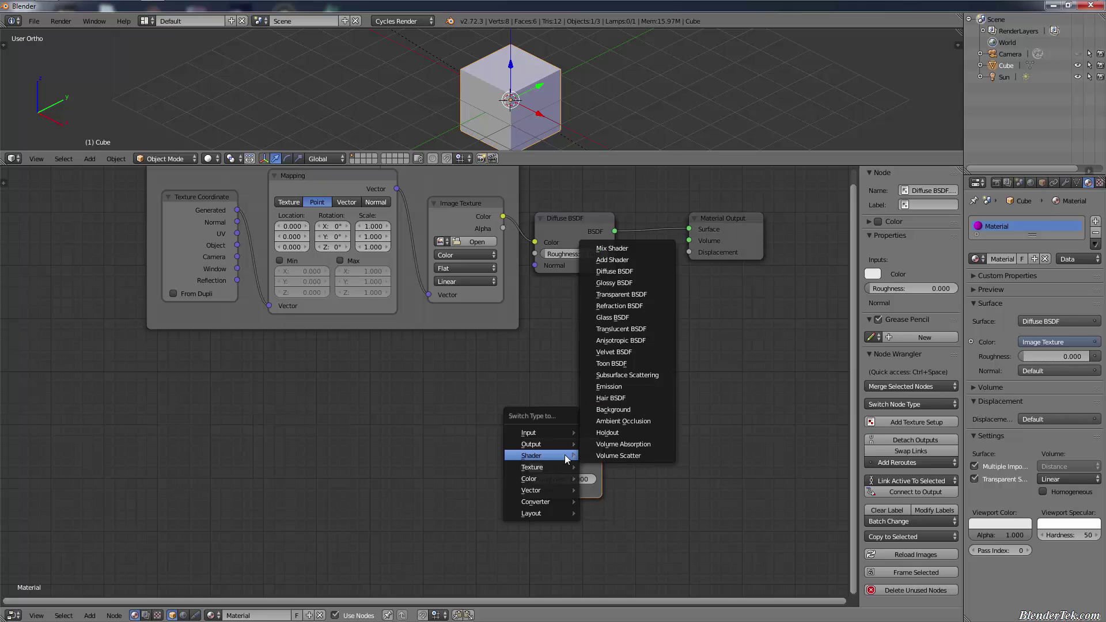
left_click(652, 281)
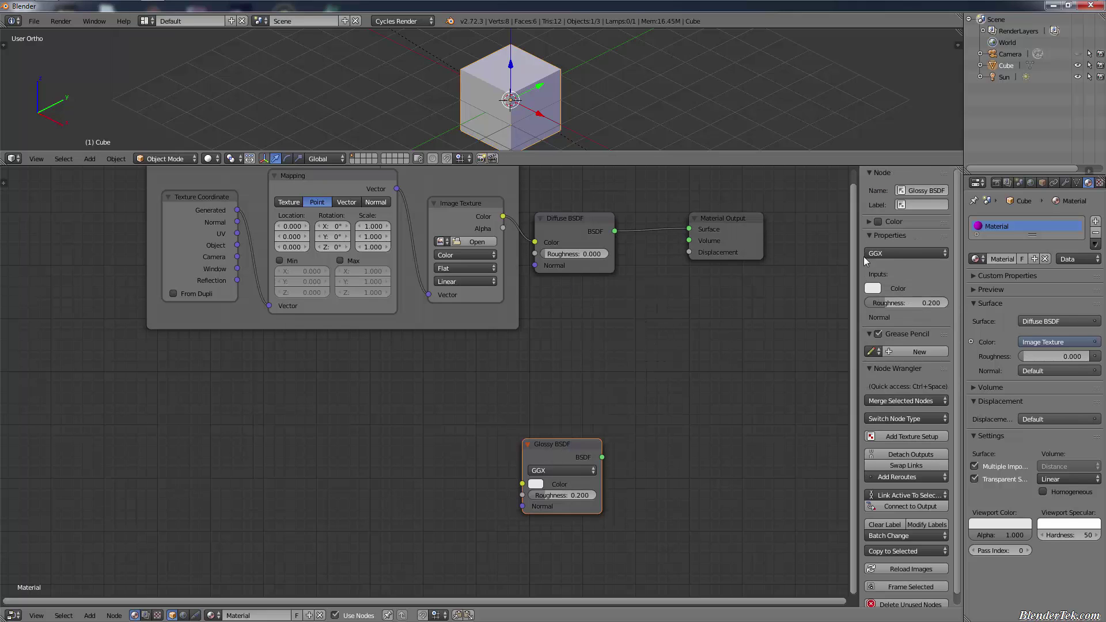
Add a texture setup to the Glossy BSDF and frame its nodes with the label "Spec Texture Setup"
left_click(921, 435)
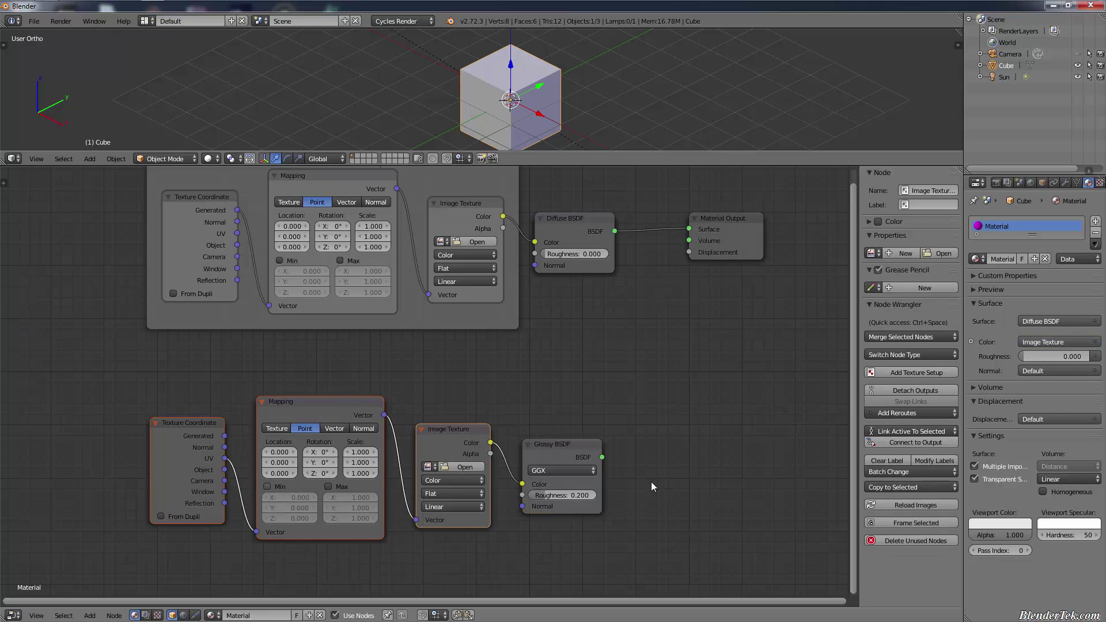
left_click(939, 523)
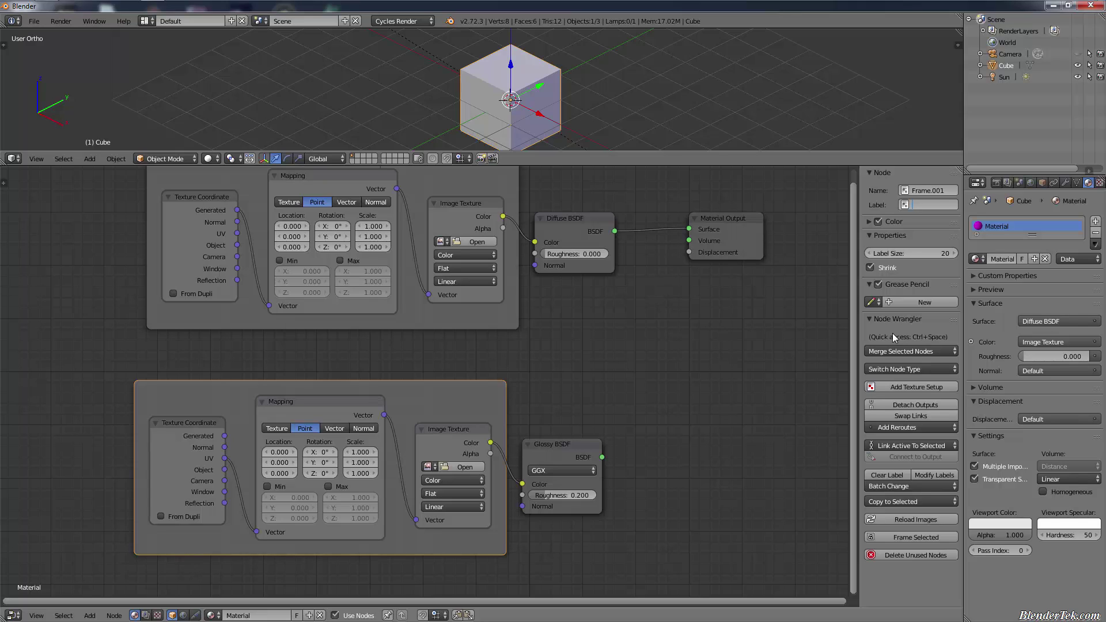
type("Spec TExture")
key("BackSpace")
key("BackSpace")
key("BackSpace")
key("BackSpace")
key("BackSpace")
key("BackSpace")
type("exture Setup")
key("Return")
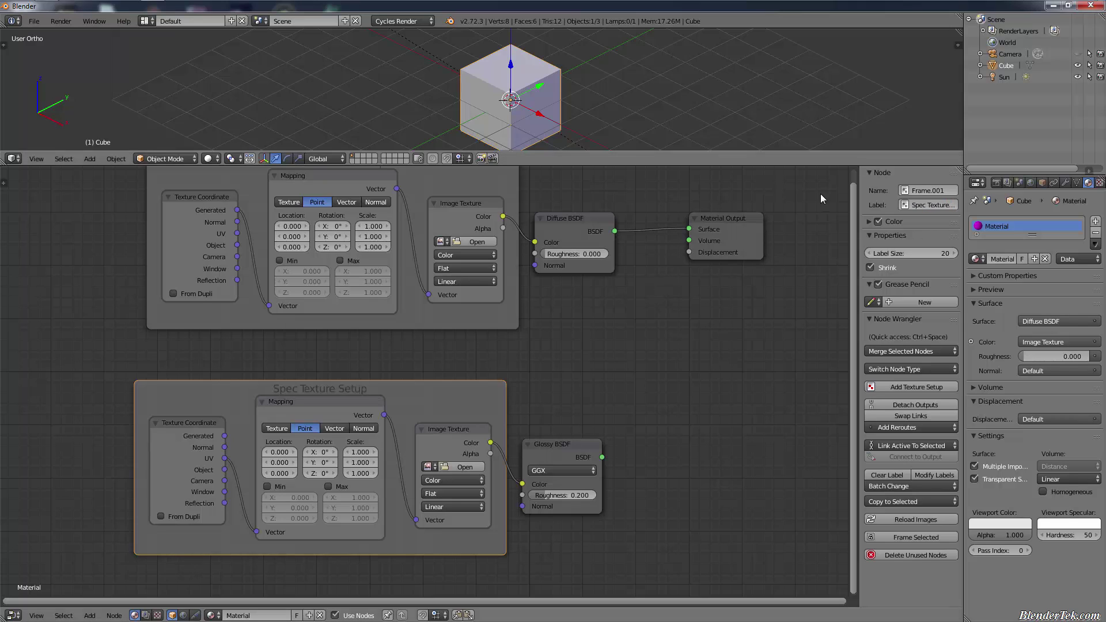
Move the Material Output down between the two shader rows and merge the Glossy and Diffuse BSDF nodes with a Mix Shader
left_click_drag(751, 222, 794, 390)
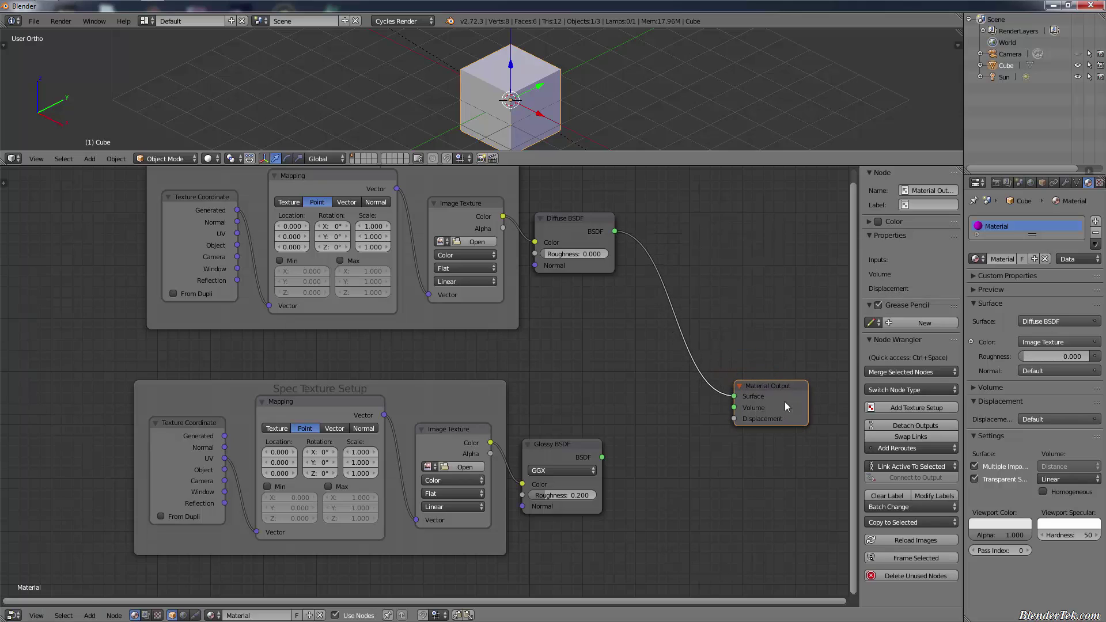
left_click(567, 454)
left_click(570, 227, "shift")
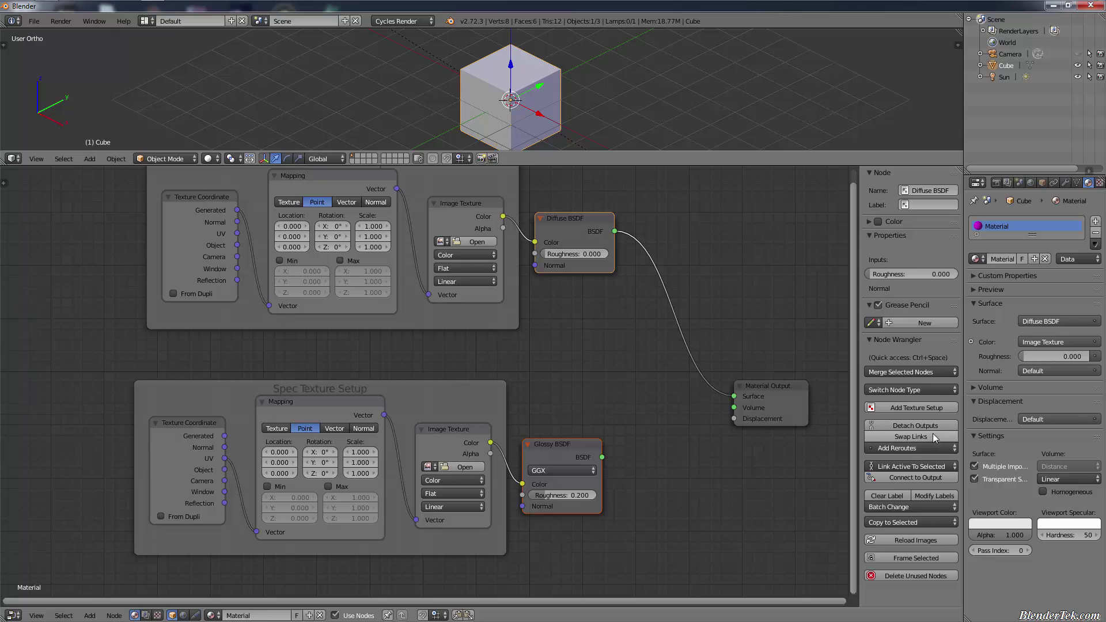
left_click(940, 372)
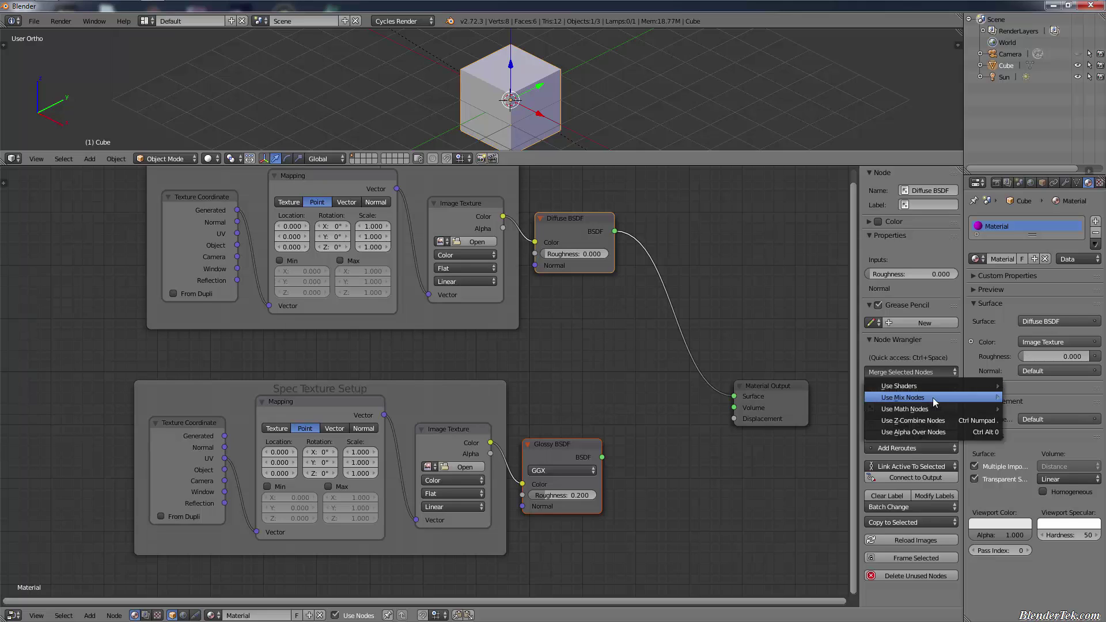
mouse_move(931, 398)
left_click(824, 387)
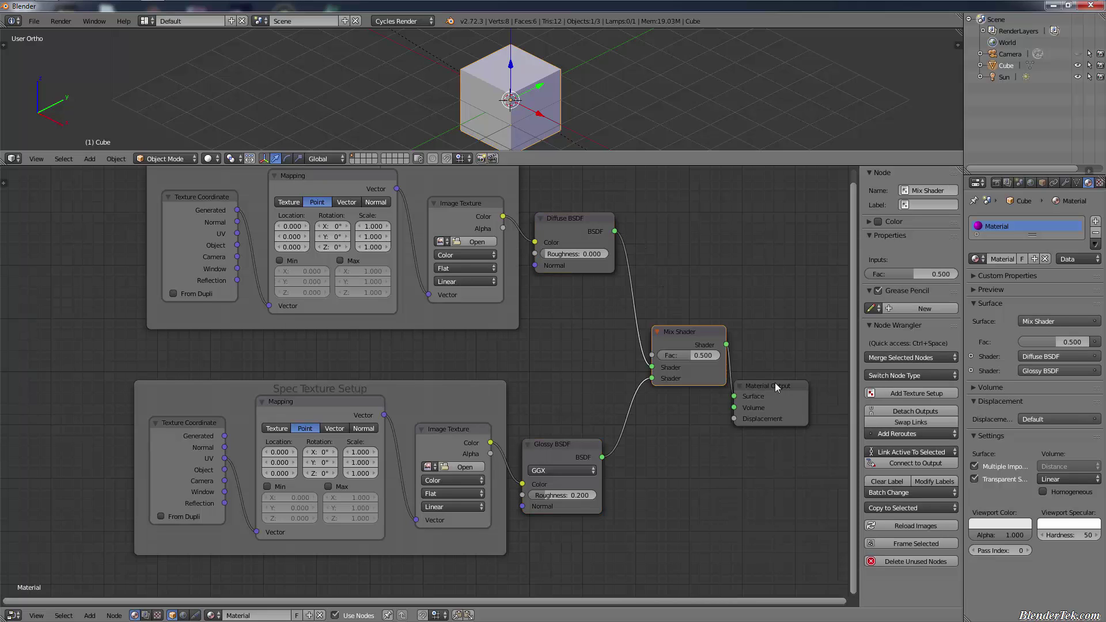
Line up the Spec Texture Setup frame and Glossy BSDF under the diffuse row, with the Mix Shader and Material Output spaced out after them
left_click_drag(776, 383, 804, 344)
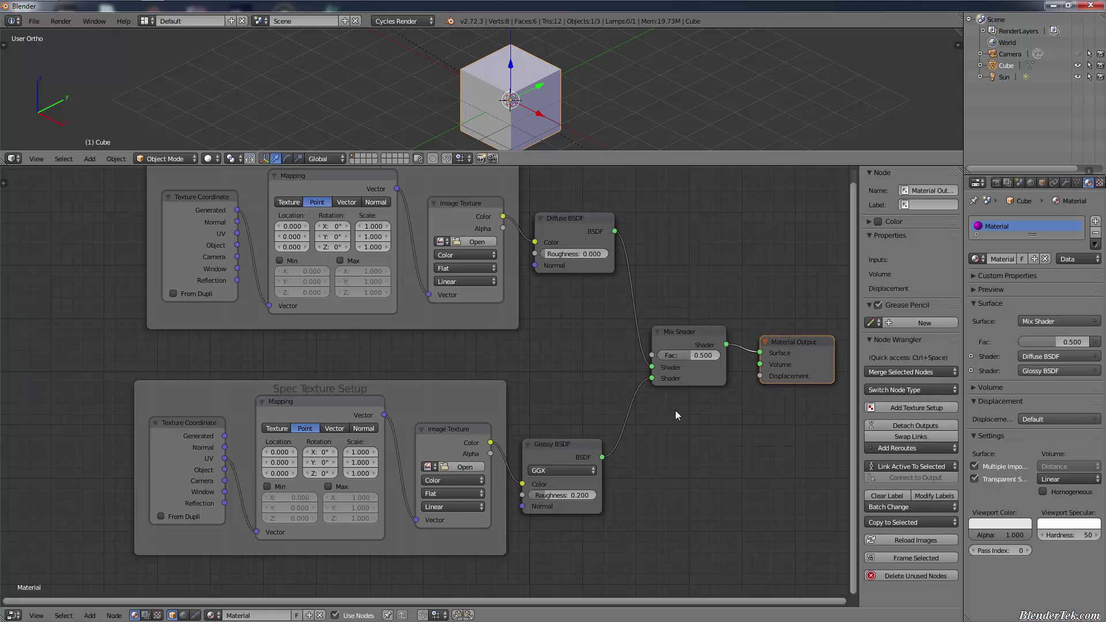
scroll(675, 410, "down", 1)
left_click_drag(503, 408, 512, 377)
left_click_drag(567, 440, 580, 373)
left_click_drag(654, 349, 659, 303)
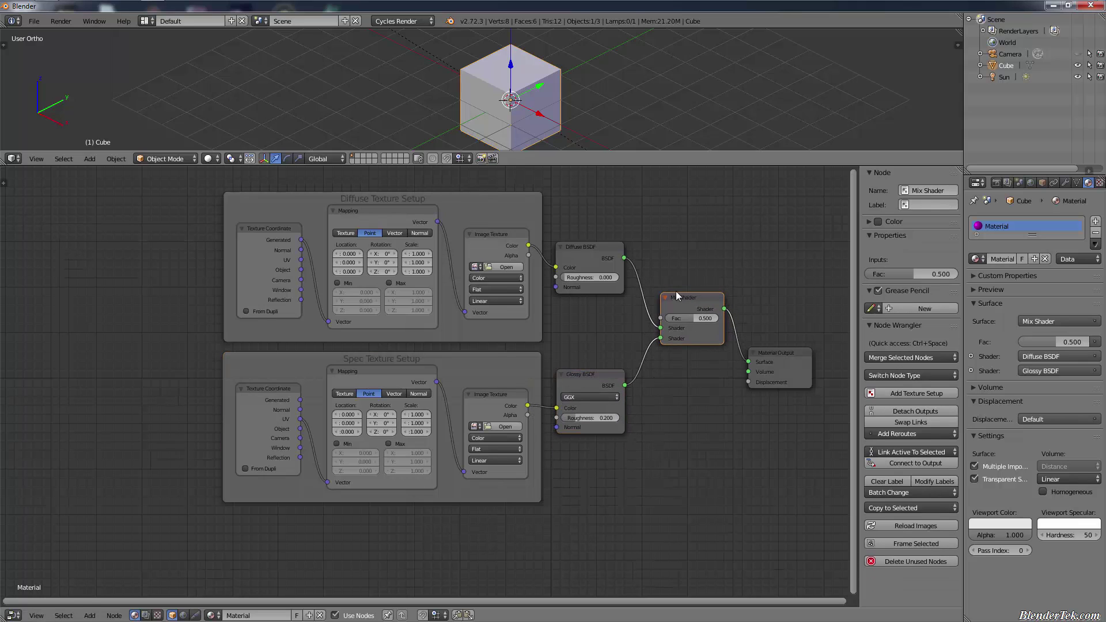
left_click(609, 245)
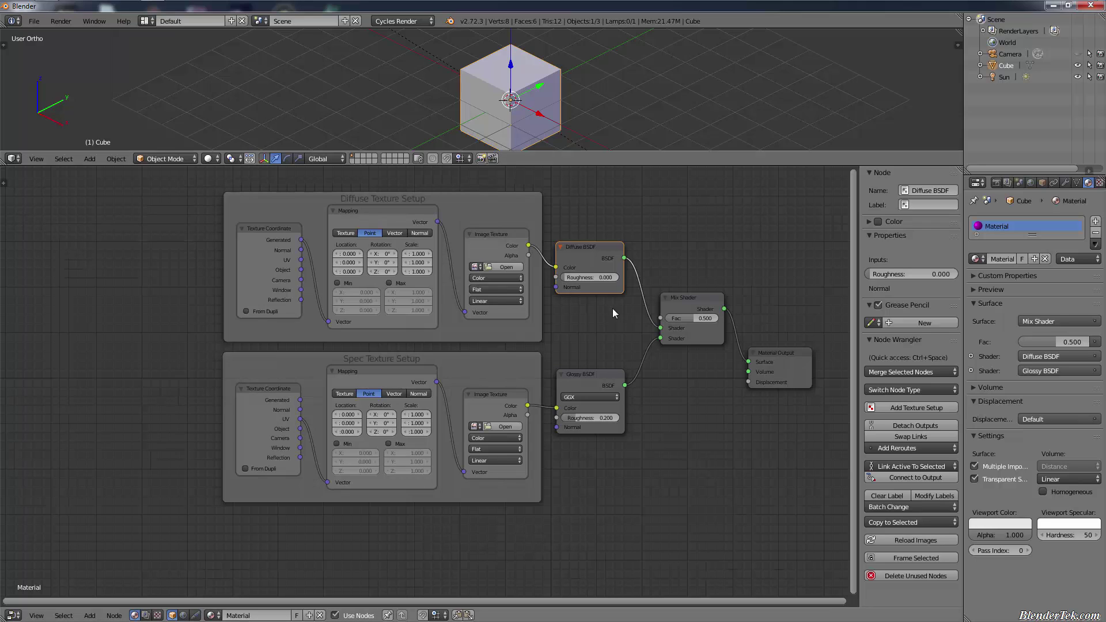
left_click_drag(783, 354, 813, 309)
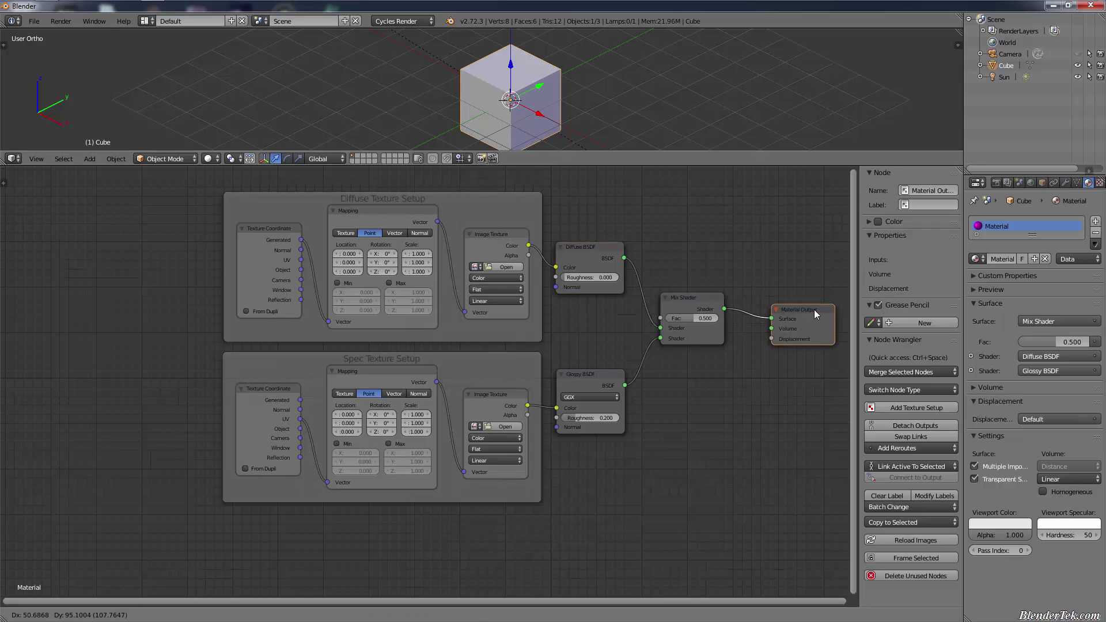
Frame the Mix Shader, Diffuse BSDF and Glossy BSDF together and shift the new frame clear of the texture frames
left_click(696, 305)
left_click(593, 259, "shift")
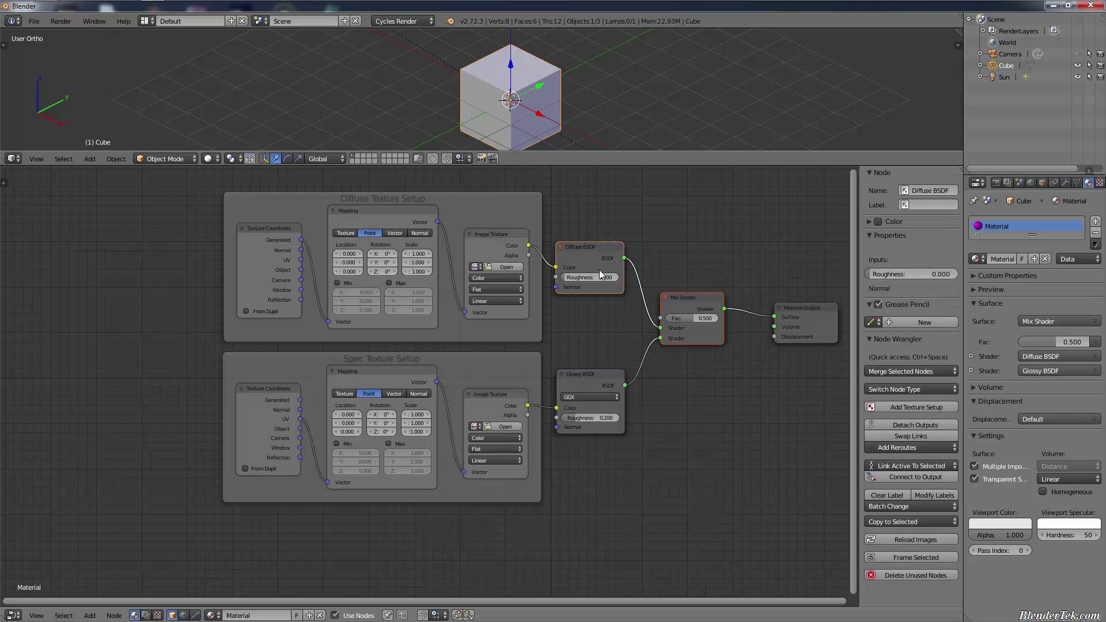
left_click(592, 390, "shift")
key("ctrl+j")
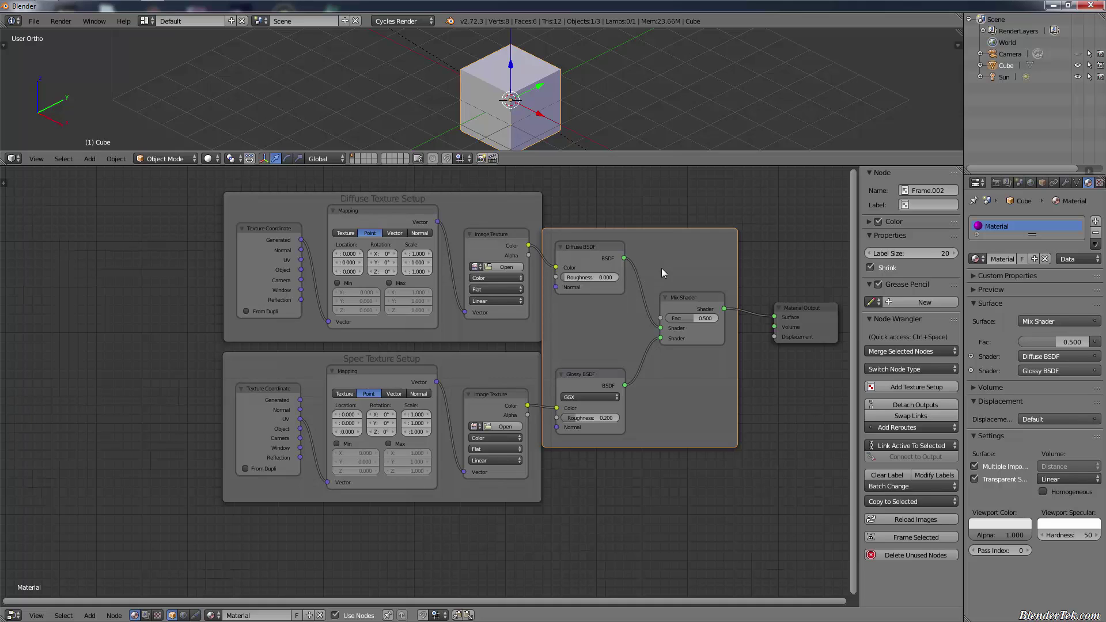
left_click_drag(663, 268, 676, 264)
Label the shader frame "Color/Specularity Mixer Setup"
left_click(928, 206)
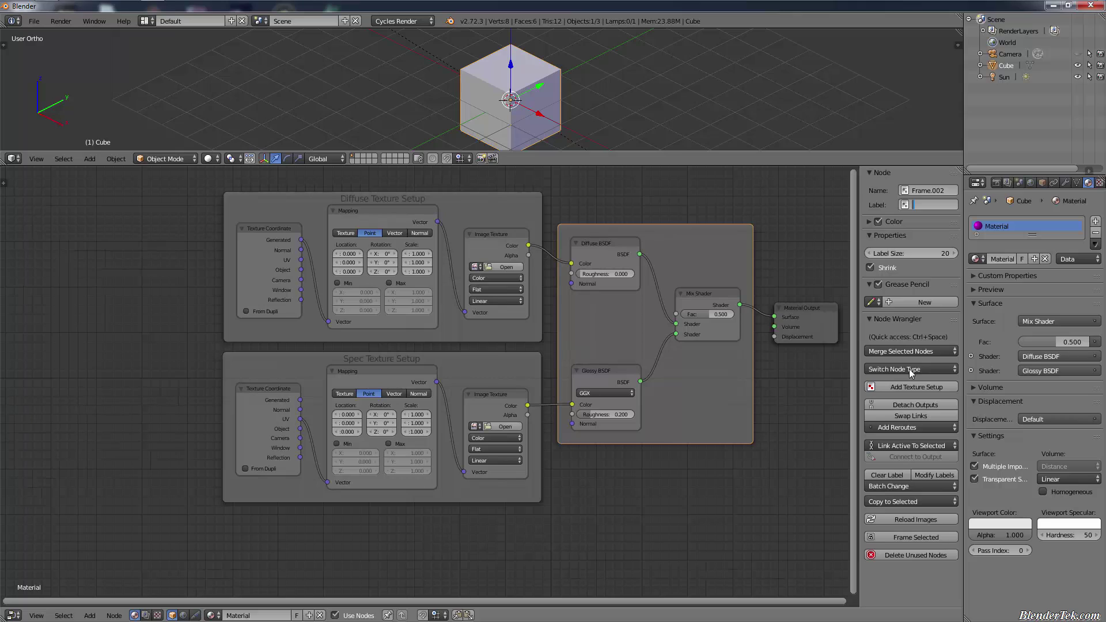
type("Diff")
type("Color/Spe")
type("cularity")
type(" Mixed")
key("BackSpace")
key("BackSpace")
key("BackSpace")
type("ixer Setup")
key("Return")
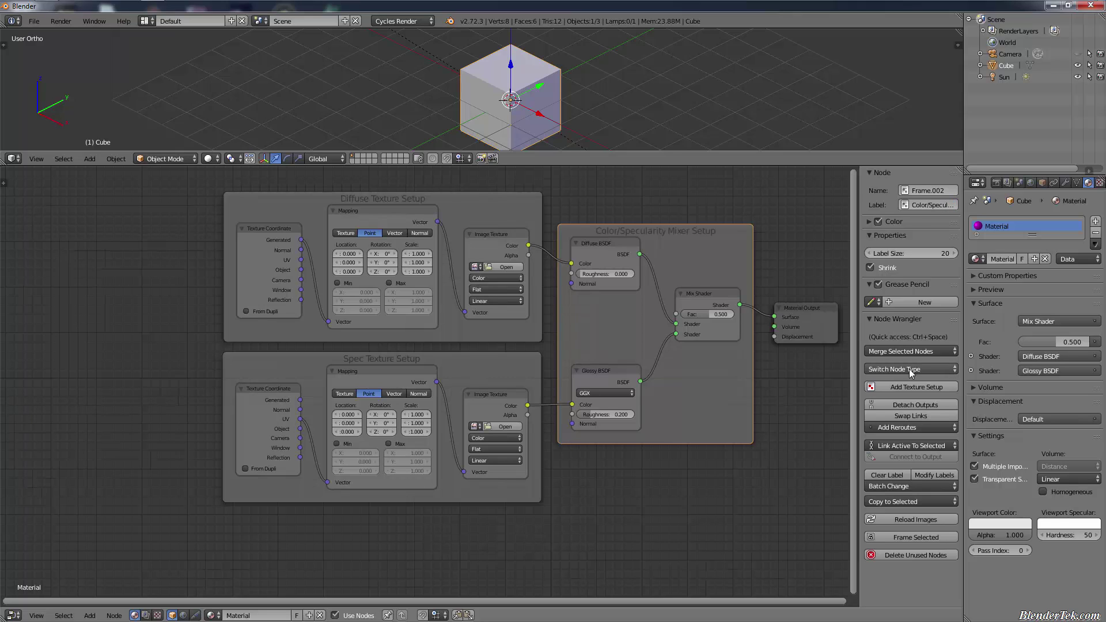
Frame the Material Output node and label the frame "Final Output"
left_click(807, 315)
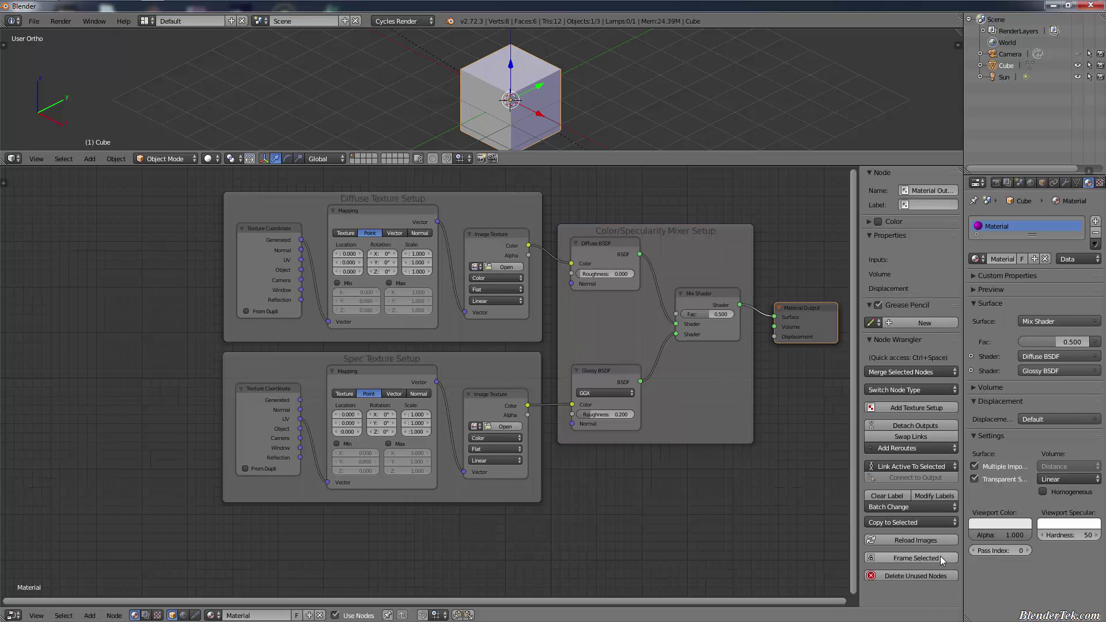
left_click(915, 537)
middle_click_drag(793, 423, 727, 445)
left_click(938, 221)
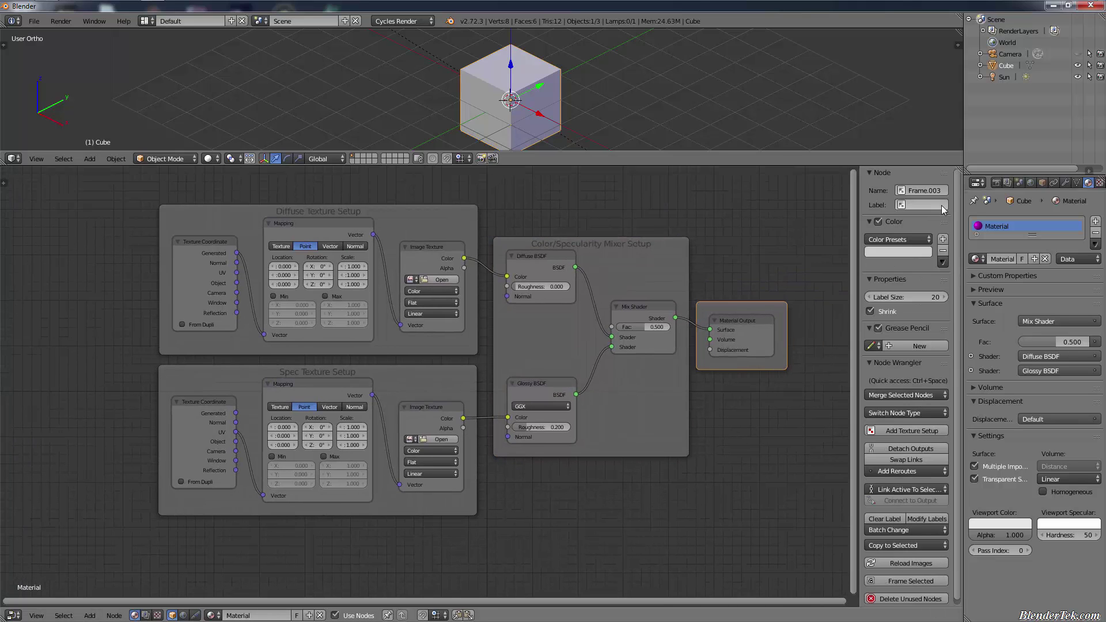
left_click(944, 205)
type("Final Output")
key("Return")
Color the Spec Texture Setup frame red, with RGB 0.600, 0.162, 0.224
left_click(406, 237)
left_click(402, 385, "shift")
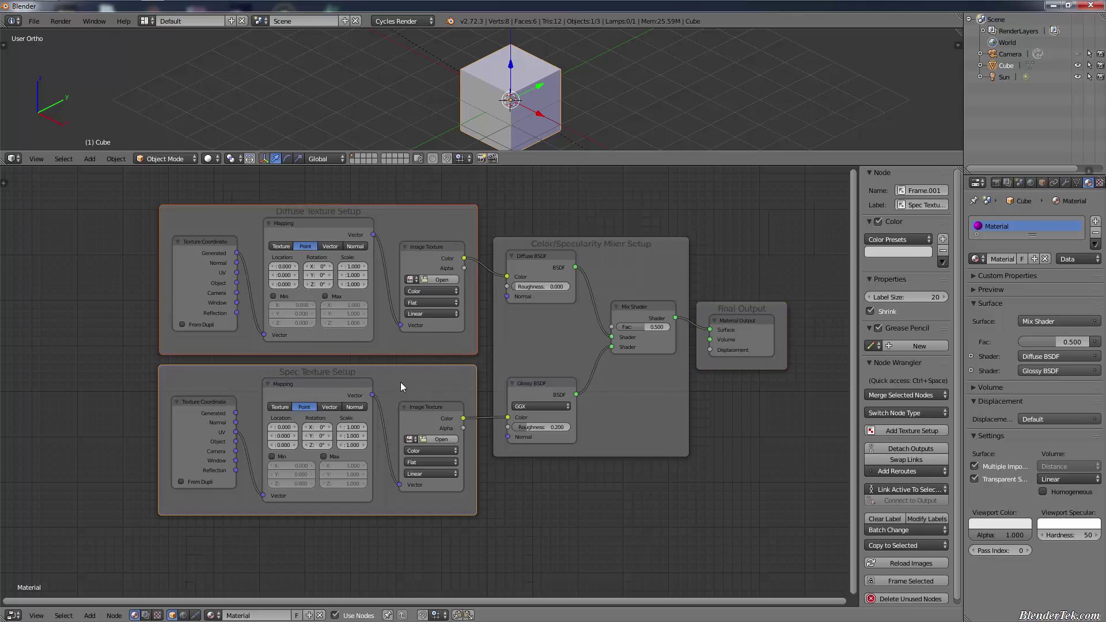
left_click(896, 251)
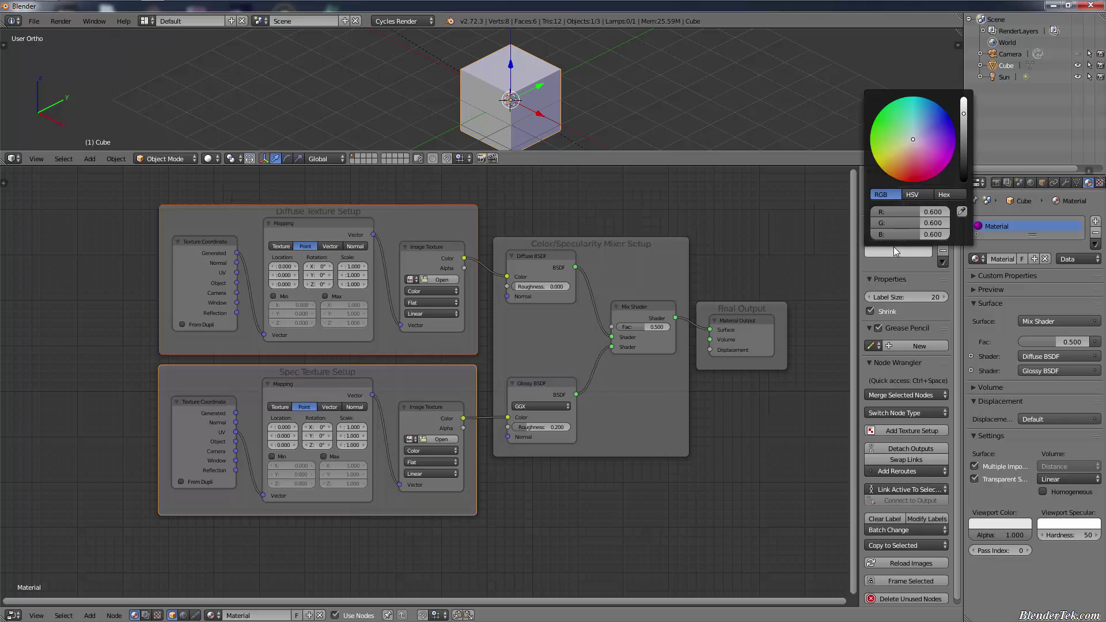
left_click_drag(923, 144, 917, 158)
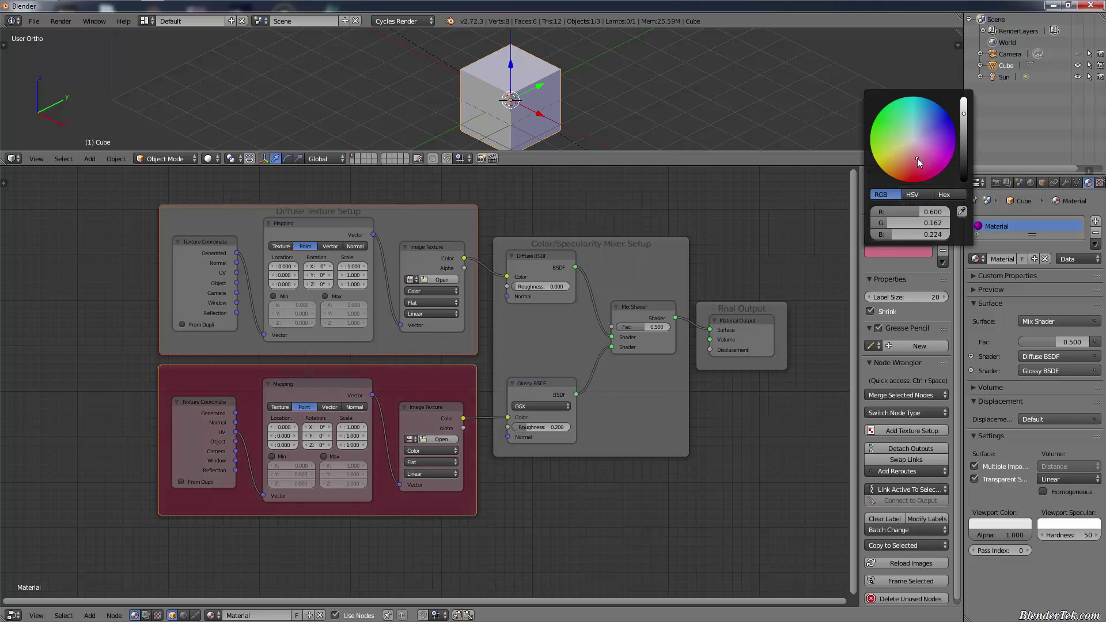
Color the Diffuse Texture Setup frame a red matching the Spec Texture Setup frame
left_click(446, 344)
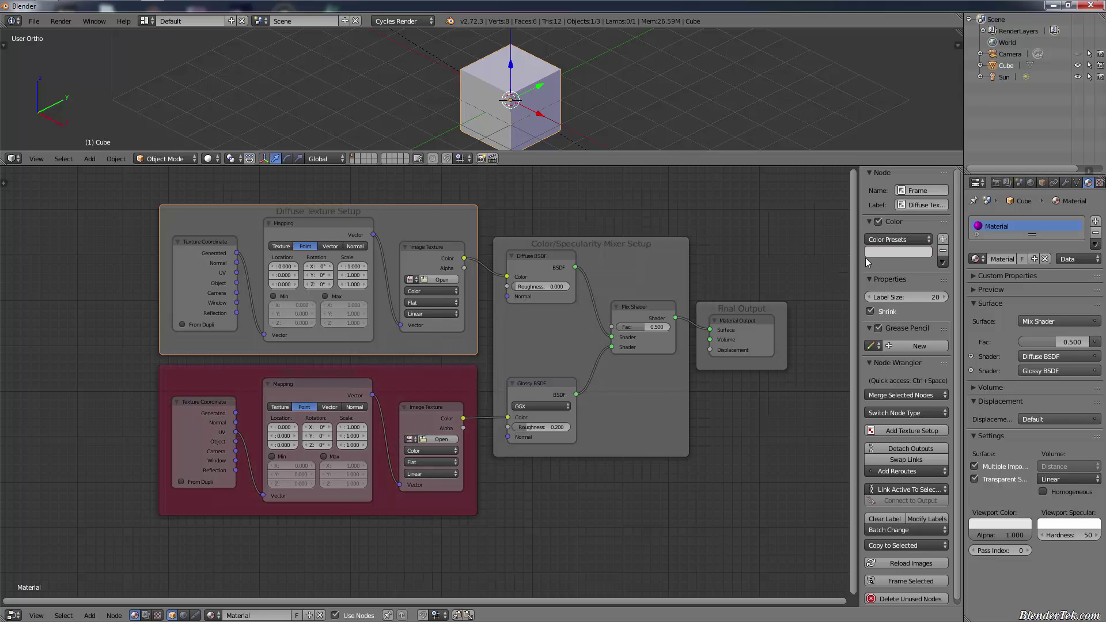
left_click(465, 383)
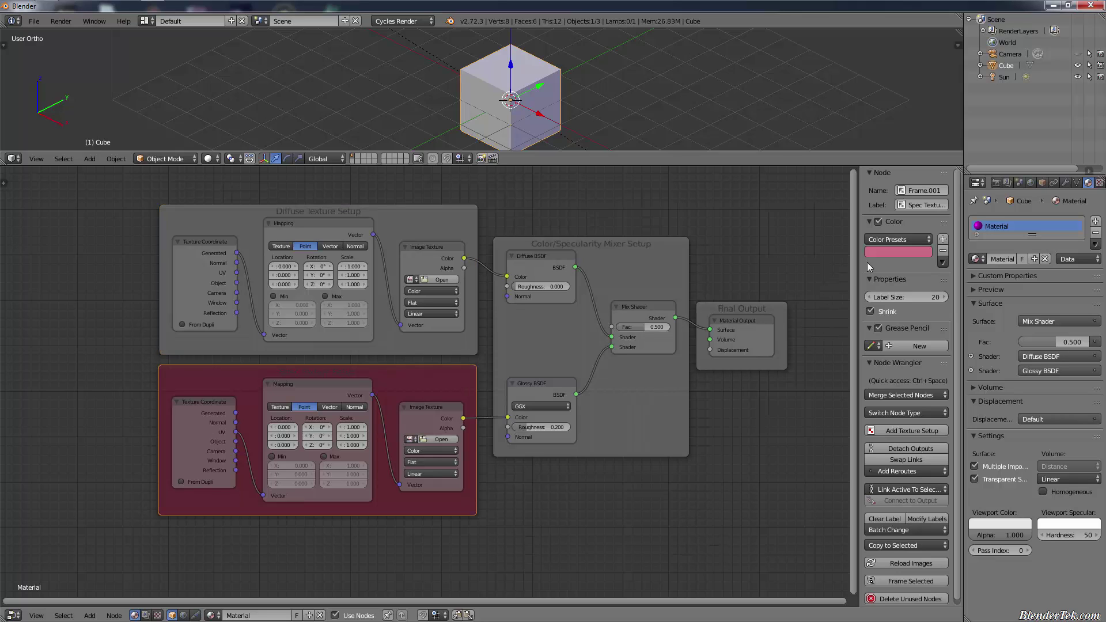
left_click_drag(894, 253, 532, 338)
left_click_drag(418, 343, 418, 343)
left_click(903, 253)
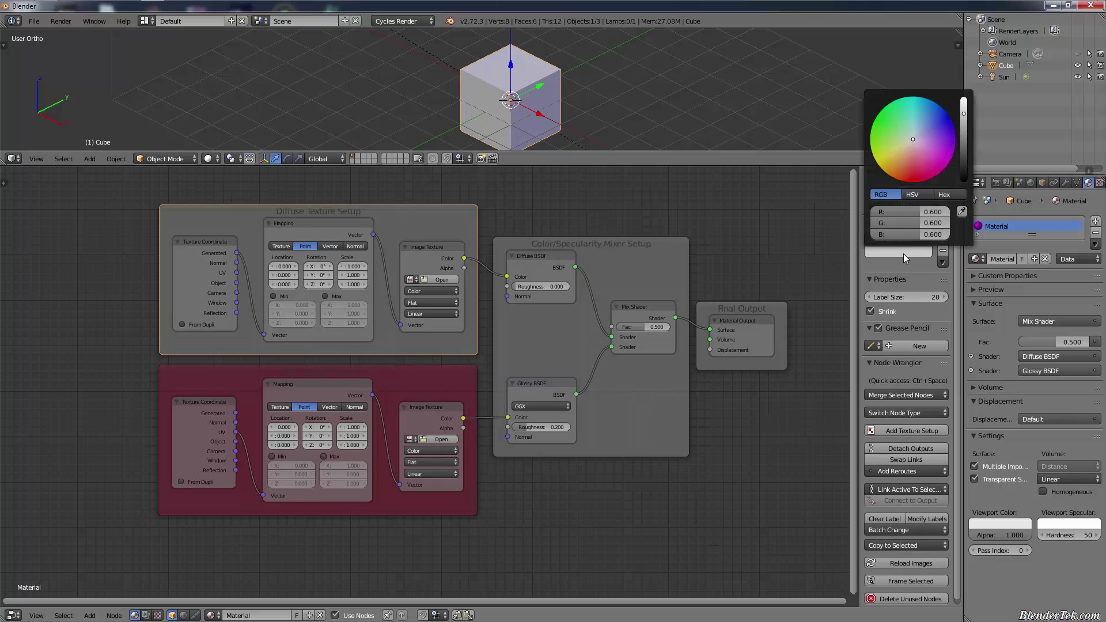
left_click(913, 162)
left_click_drag(913, 161, 914, 157)
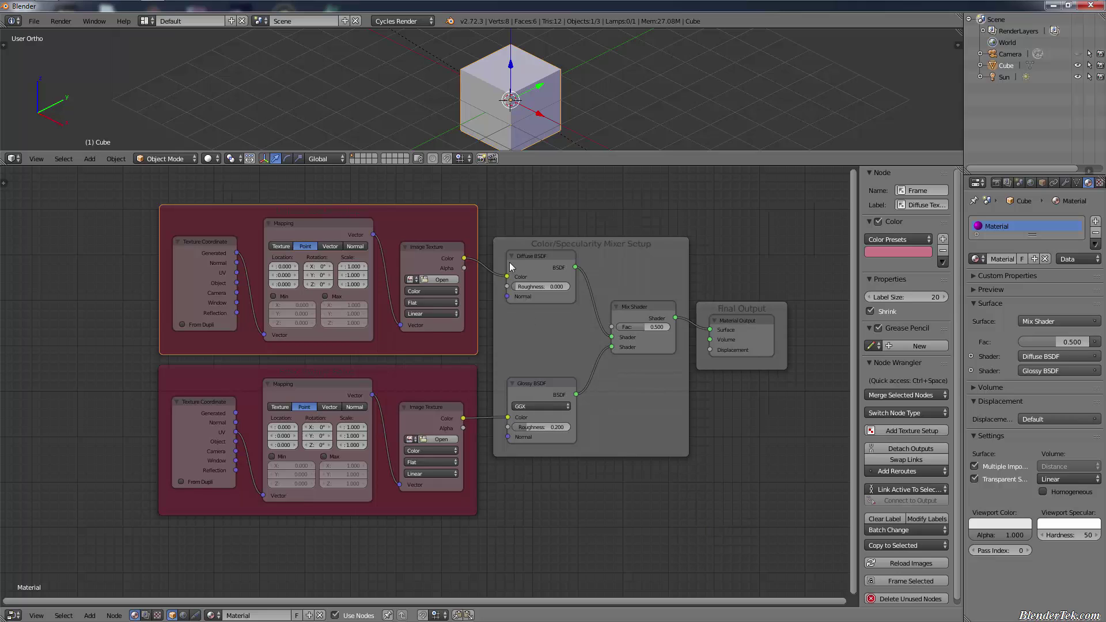
Try copying the unlinked Diffuse BSDF's white color onto the Diffuse Texture Setup frame, and undo the copy and the cut link
right_click_drag(482, 287, 489, 253, "ctrl")
left_click_drag(518, 277, 894, 259)
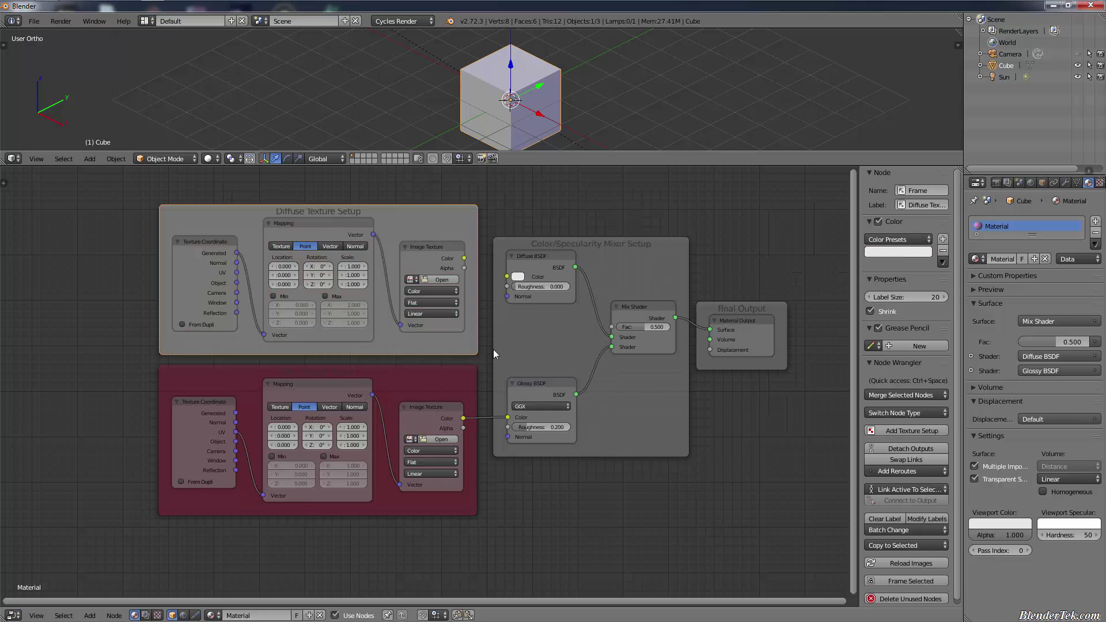
key("ctrl+z")
key("ctrl+z")
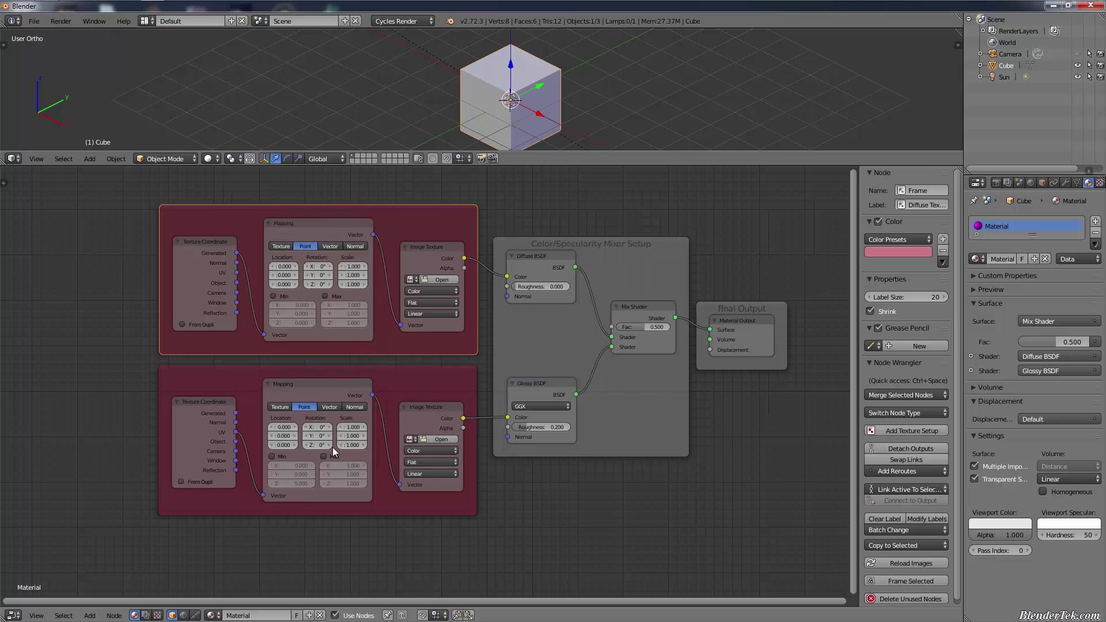
Color the Color/Specularity Mixer Setup frame a muted blue-gray, with RGB 0.527, 0.544, 0.600
right_click(650, 413)
left_click(895, 251)
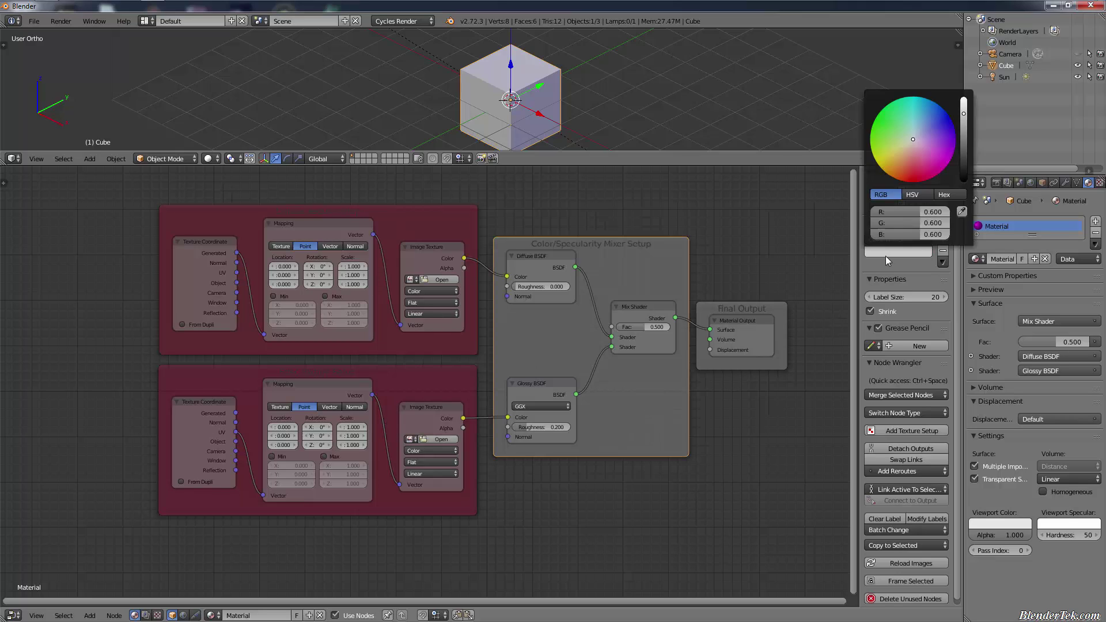
left_click_drag(924, 129, 914, 141)
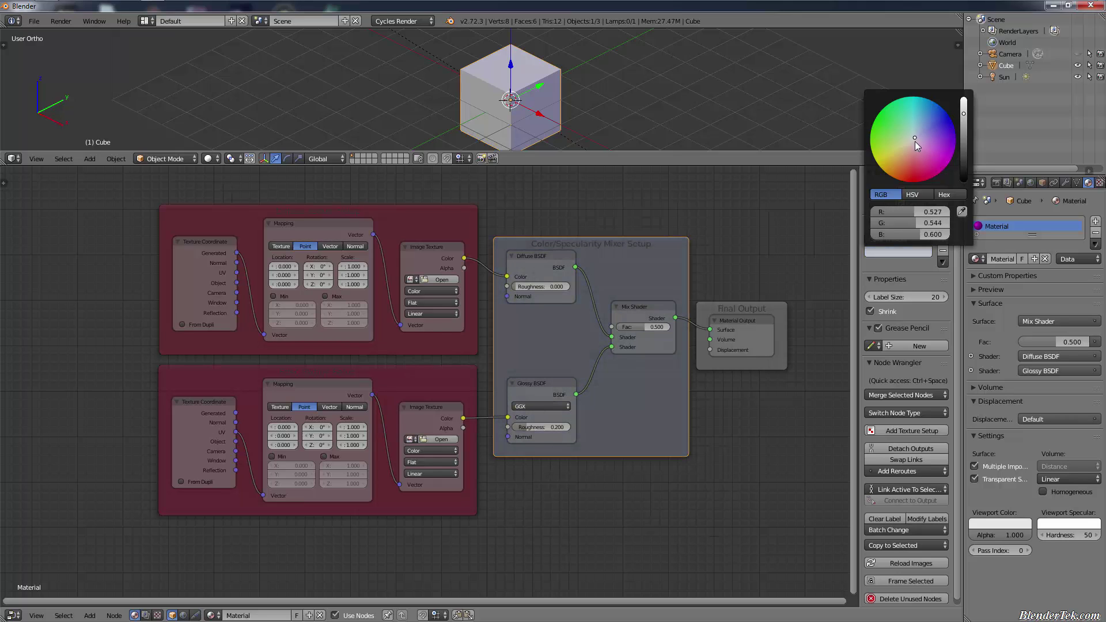
Color the Final Output frame purple
right_click(785, 326)
left_click(896, 251)
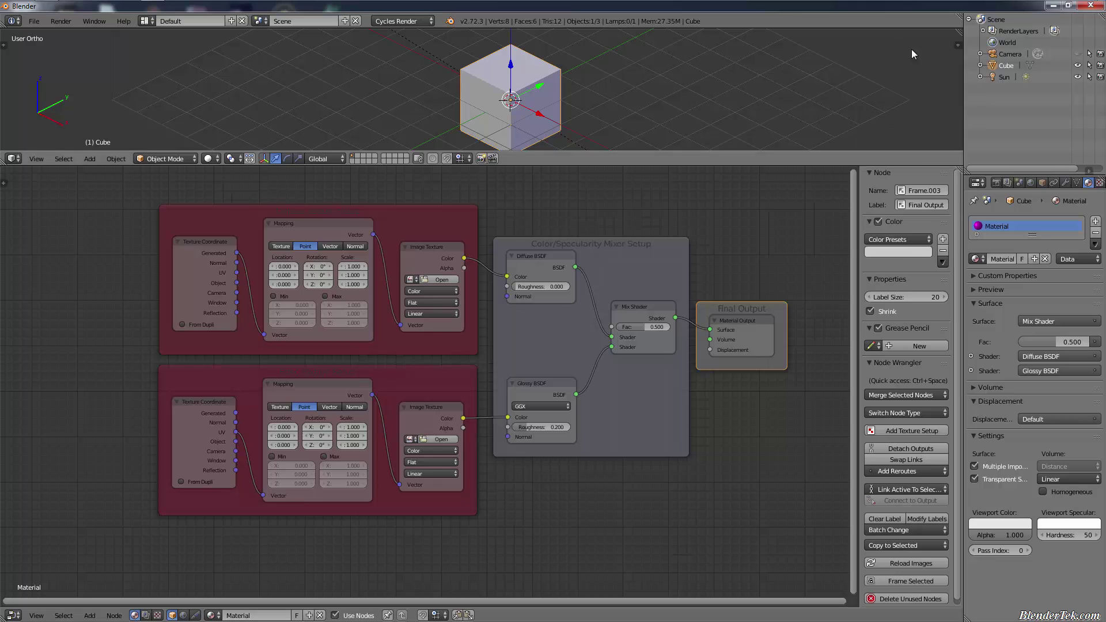
left_click(903, 251)
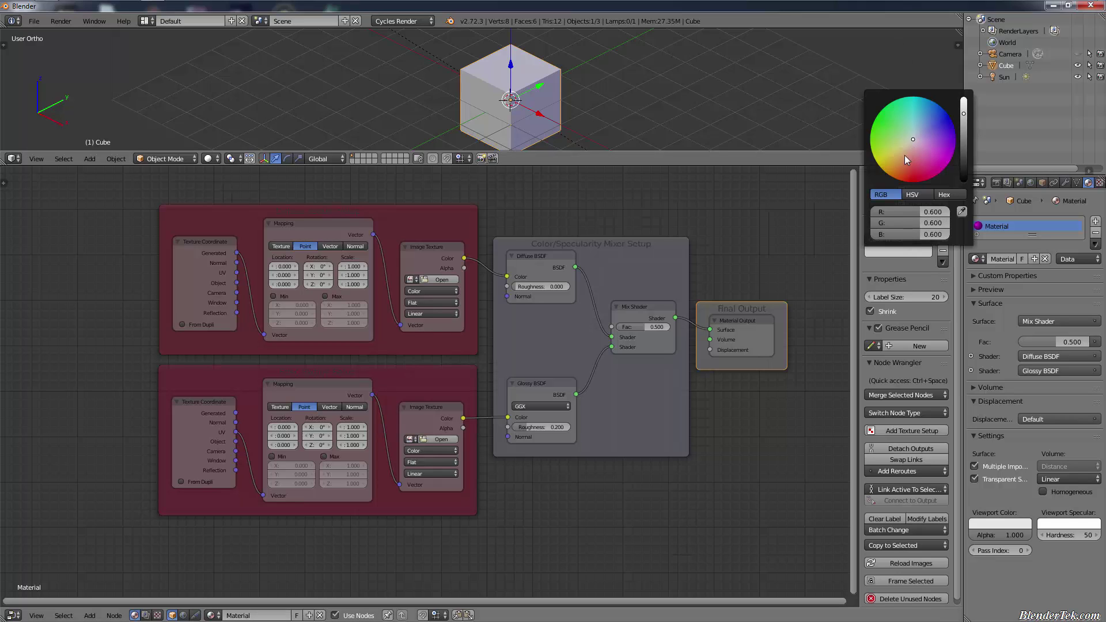
left_click_drag(933, 147, 920, 139)
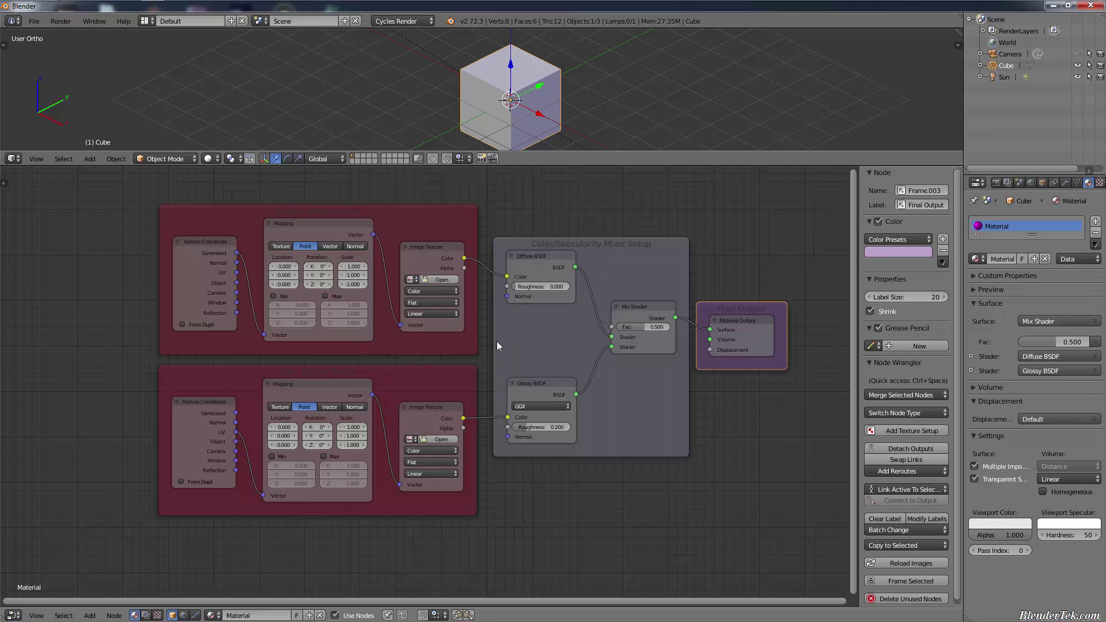
Soften the red of the Spec Texture Setup and Diffuse Texture Setup frames to a paler shade
left_click(458, 343)
left_click(444, 383)
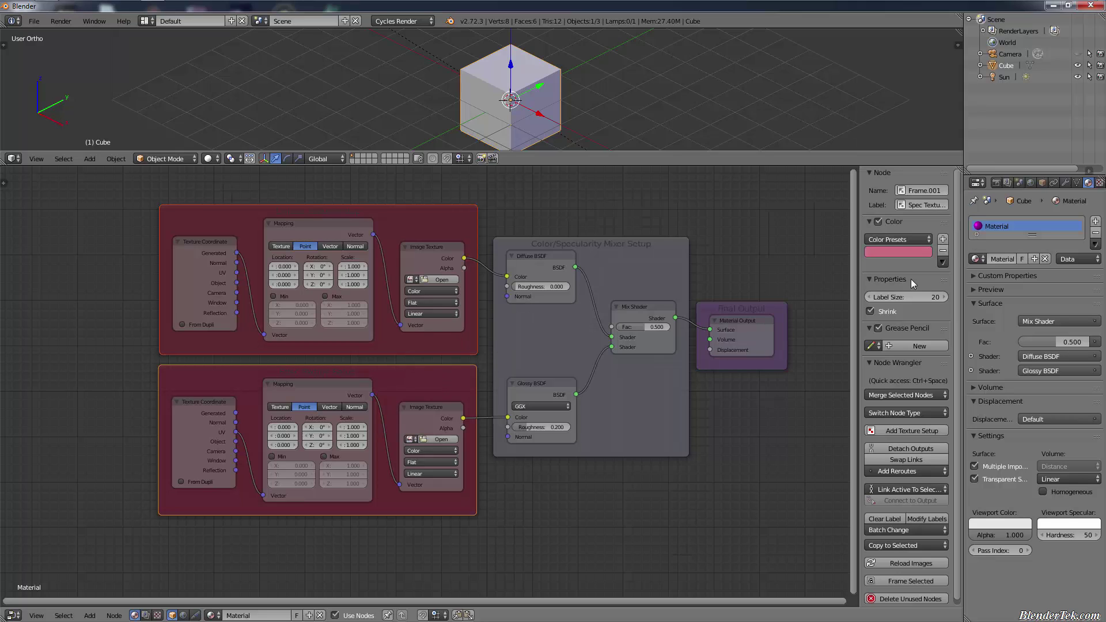
left_click(892, 251)
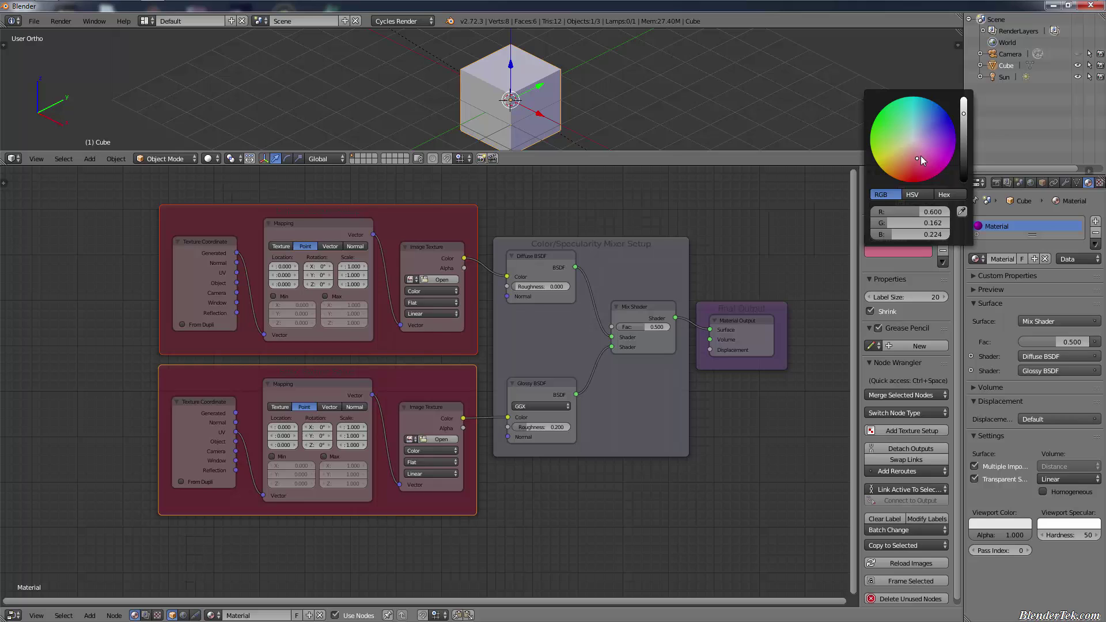
left_click_drag(919, 151, 914, 150)
left_click(352, 351)
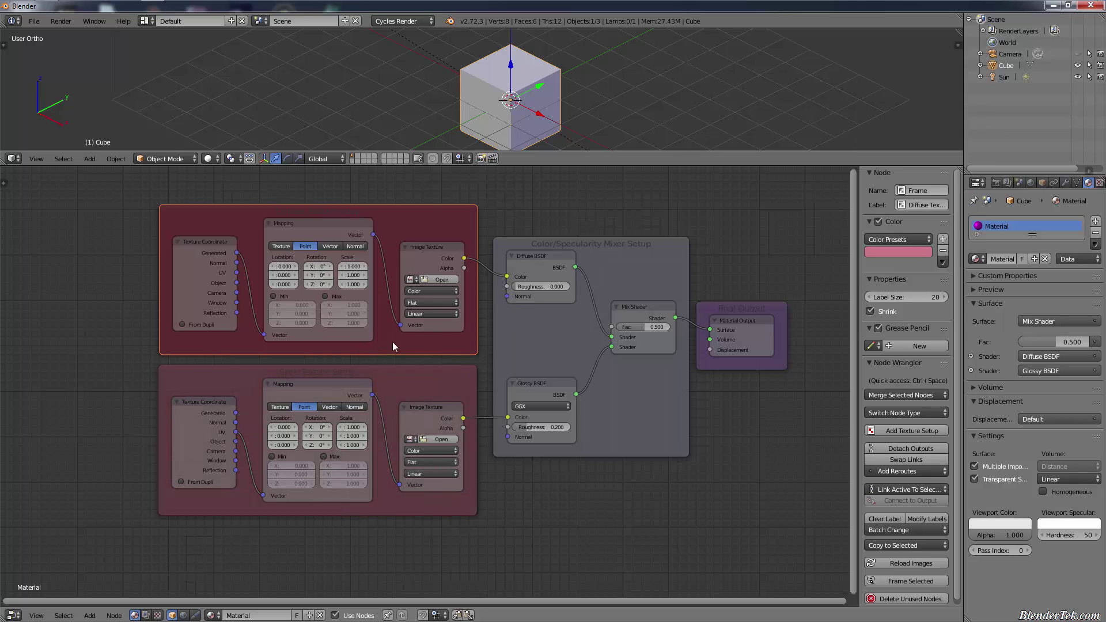
left_click(900, 252)
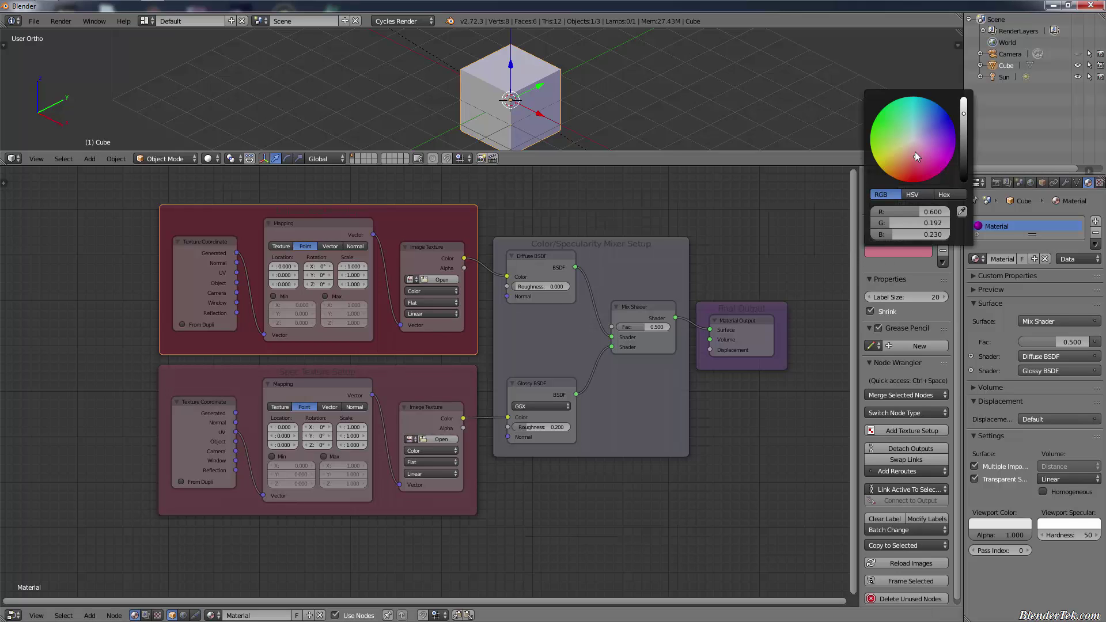
left_click_drag(914, 150, 916, 150)
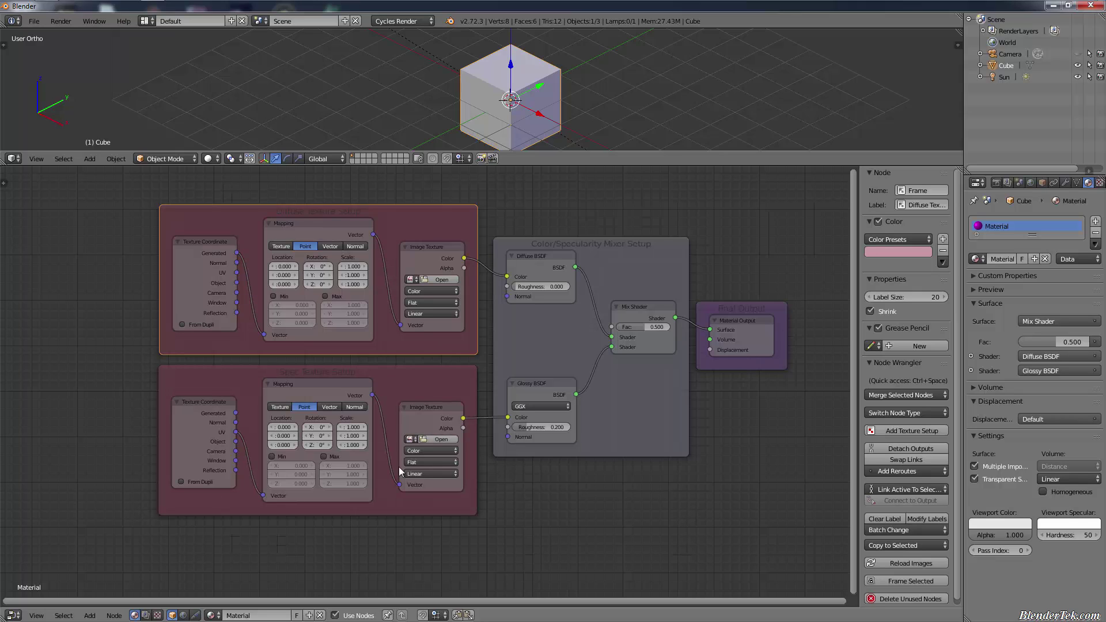
Collapse the Texture Coordinate, Mapping and Image Texture nodes in the Spec Texture Setup frame
scroll(815, 433, "down", 1)
middle_click_drag(772, 459, 609, 509)
left_click(151, 465)
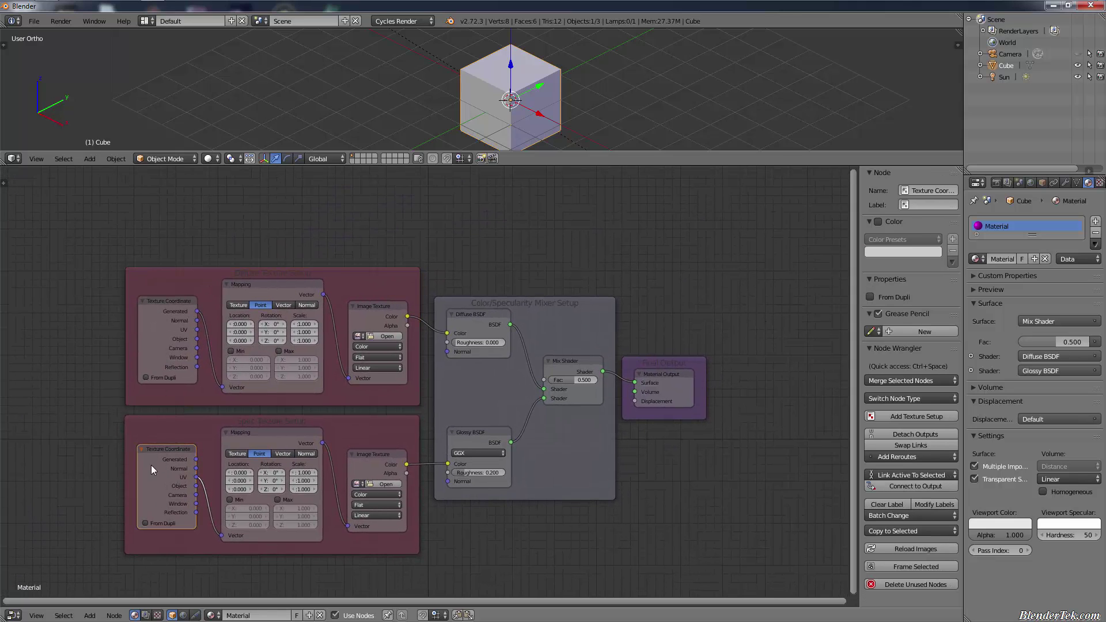
key("h")
left_click(306, 448)
key("h")
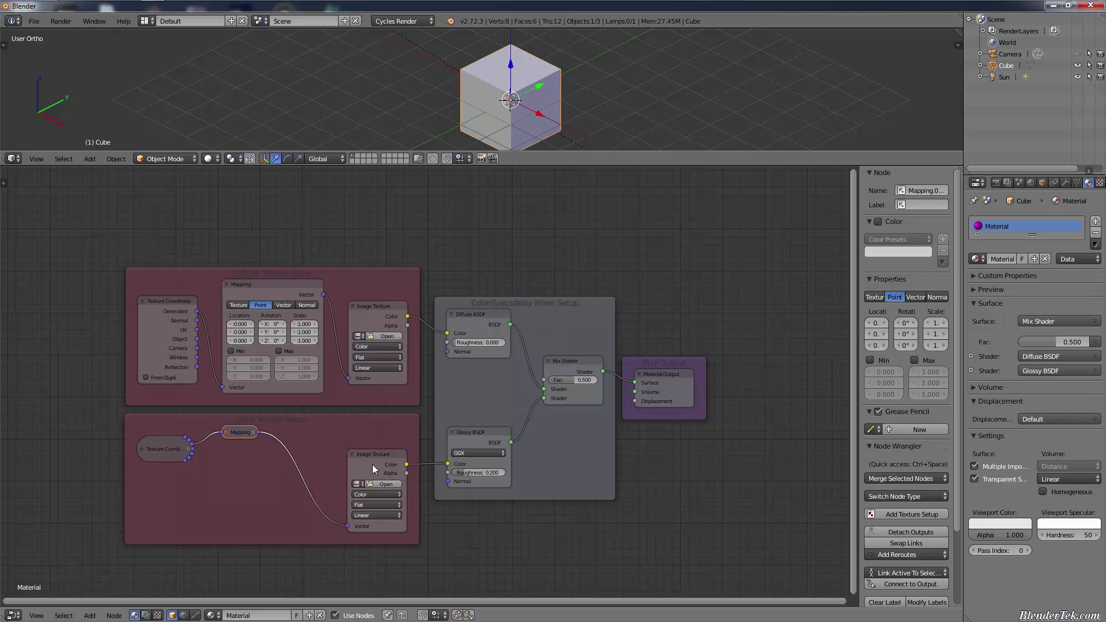
left_click(372, 464)
key("h")
Collapse the Glossy BSDF, Diffuse BSDF and Mix Shader nodes in the mixer frame
left_click(476, 438)
key("h")
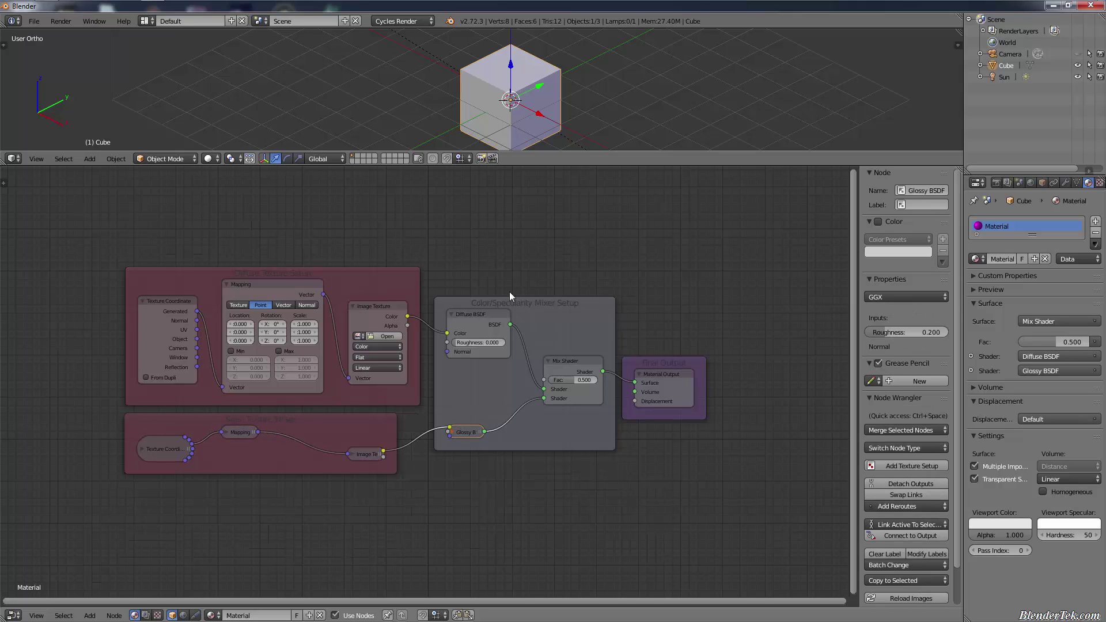
left_click(465, 327)
key("h")
left_click(554, 365)
key("h")
Collapse the Image Texture, Mapping and Texture Coordinate nodes in the Diffuse Texture Setup frame
left_click(361, 313)
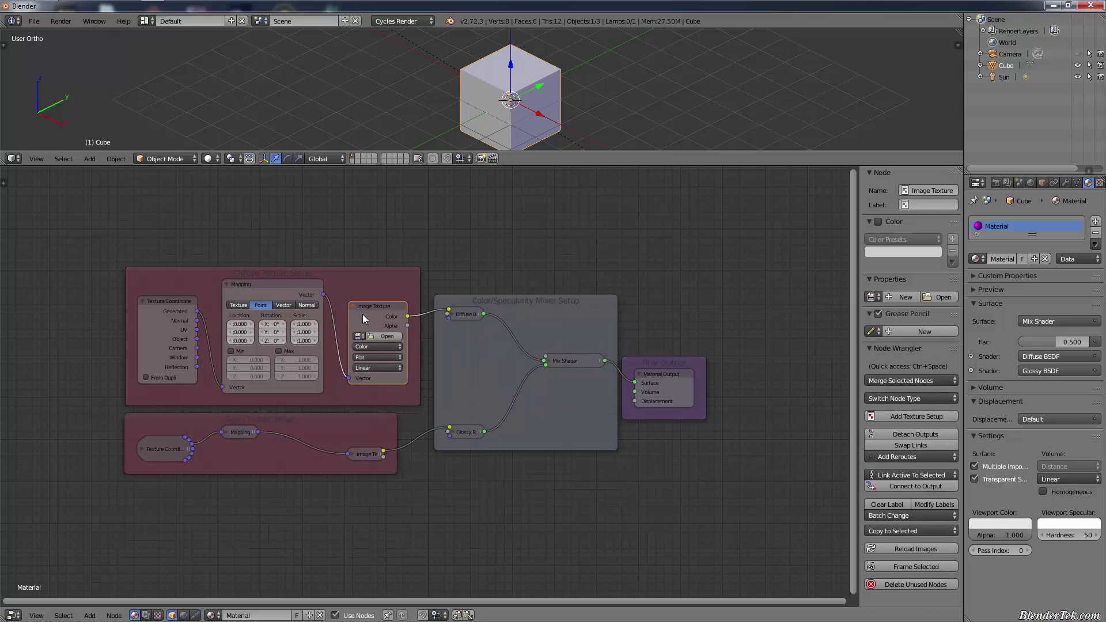
key("h")
left_click(301, 296)
key("h")
left_click(156, 326)
key("h")
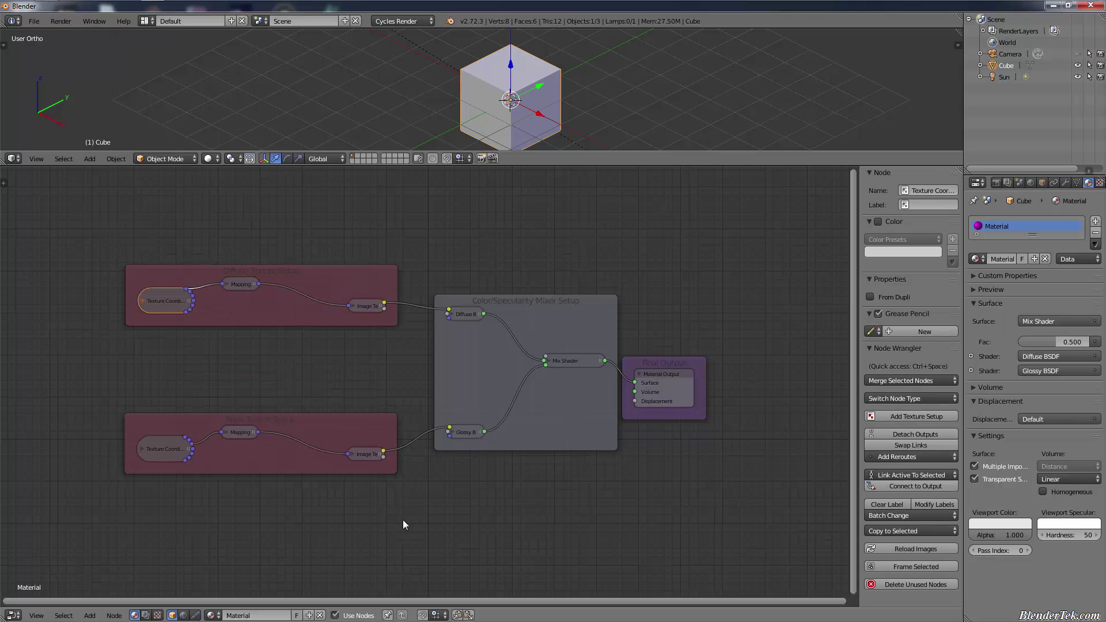
Collapse the Material Output node and move it farther away from the mixer frame
left_click(684, 390)
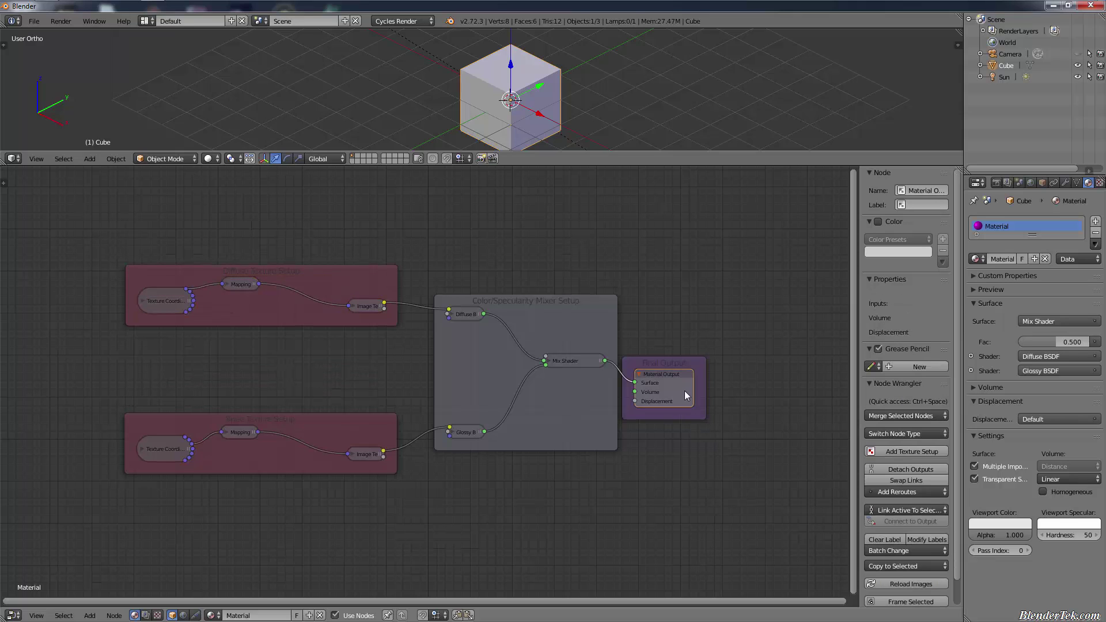
key("h")
key("h")
key("h")
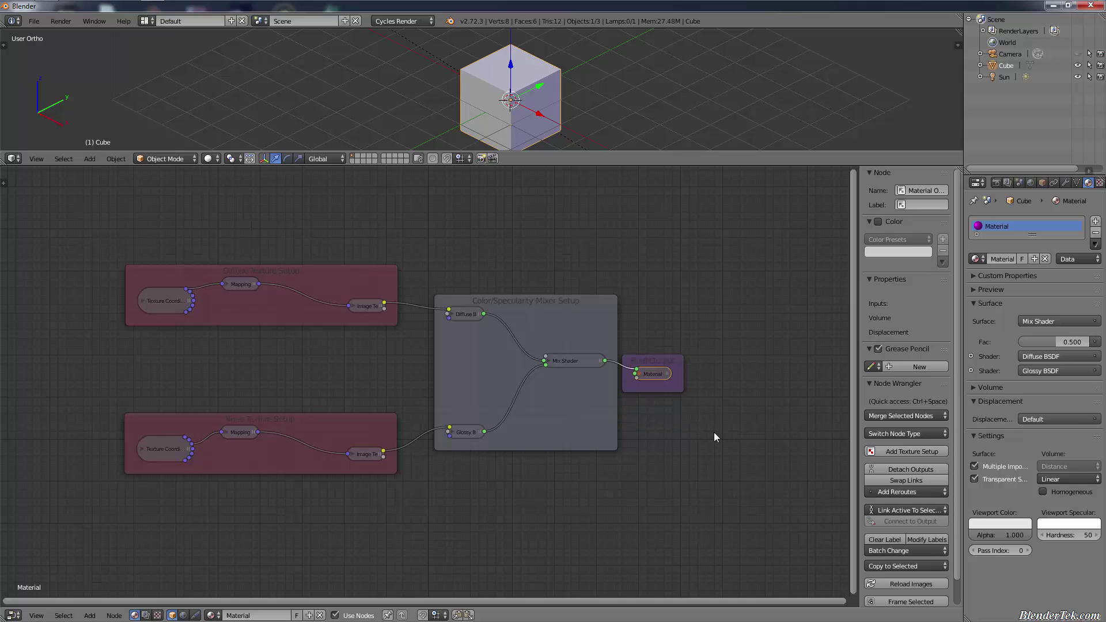
key("h")
key("h")
key("g")
left_click(773, 426)
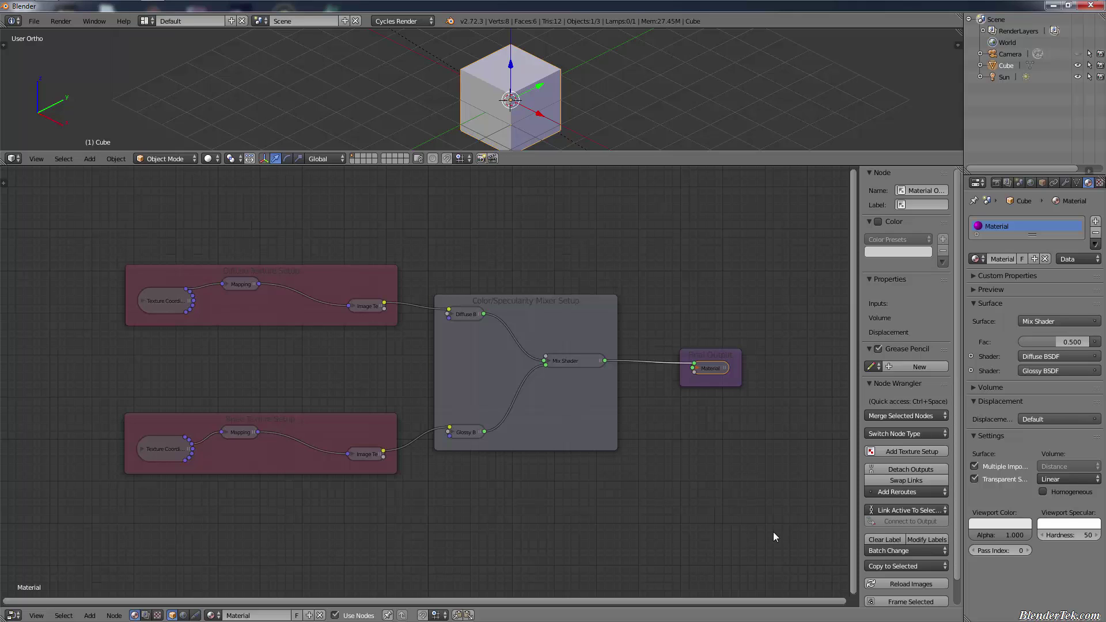
Select the Diffuse Texture Setup frame
scroll(325, 291, "down", 1)
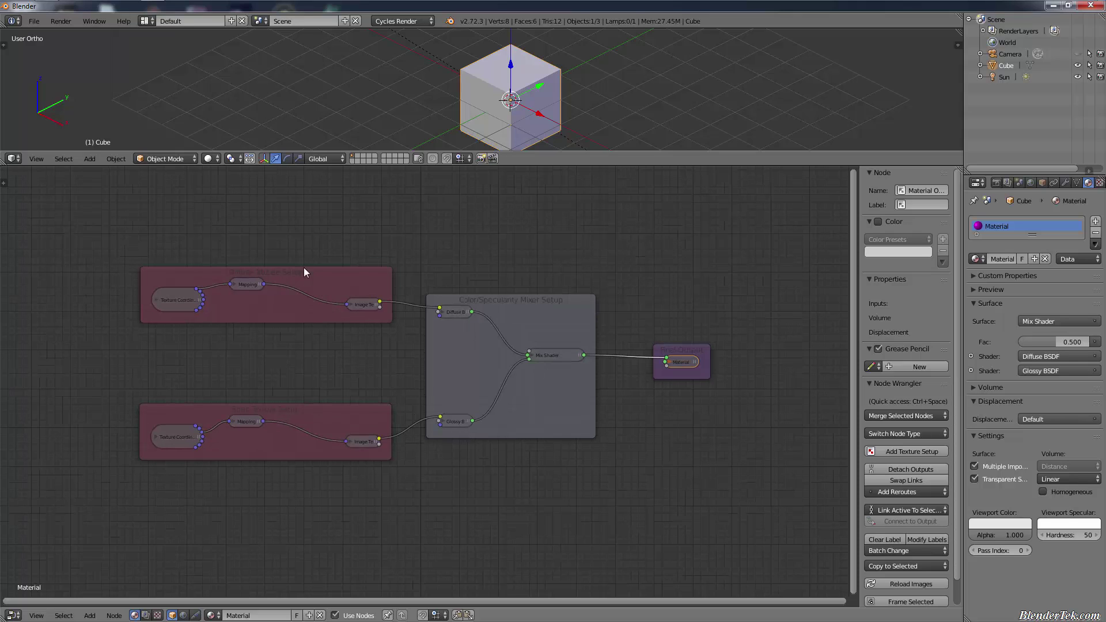
left_click(292, 271)
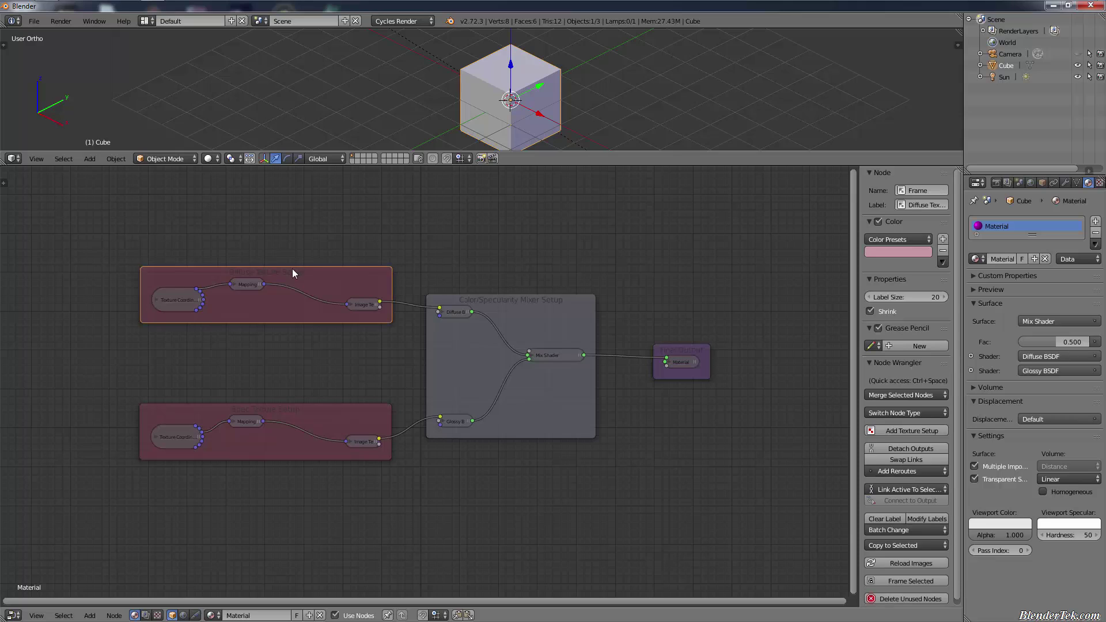